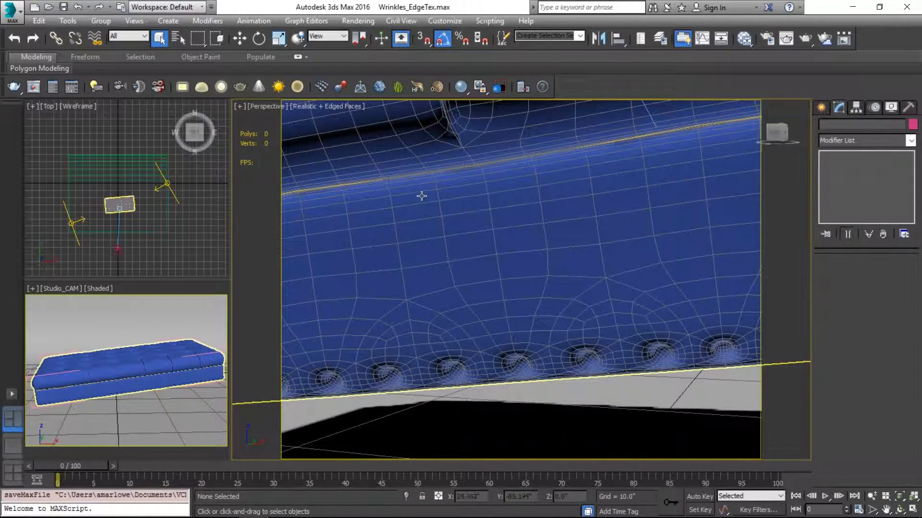
Switch to the web browser and examine the seam wrinkles across the enlarged sofa reference photo, from one armrest to the other
click(422, 196)
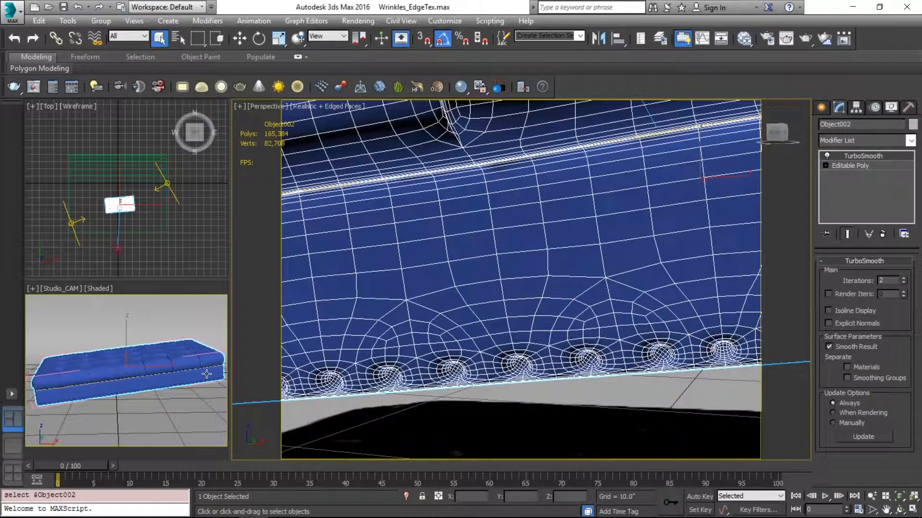
key(alt+Tab)
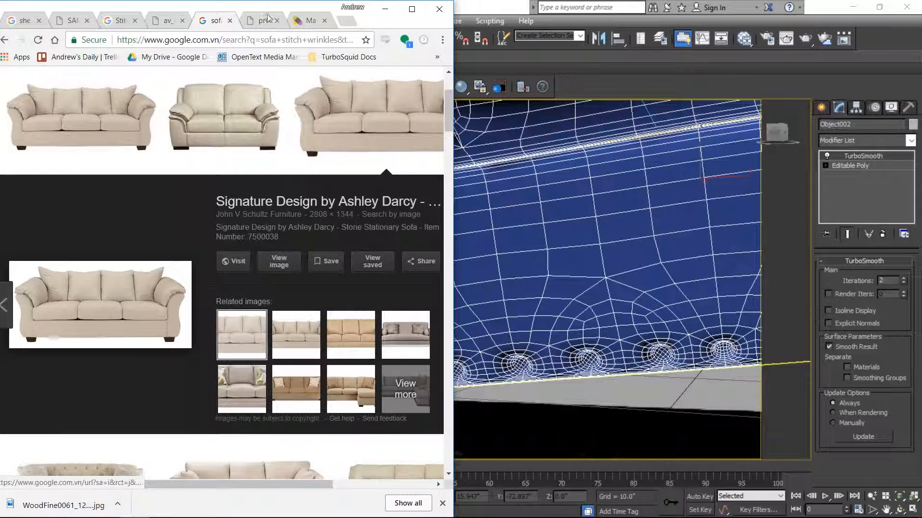
click(269, 20)
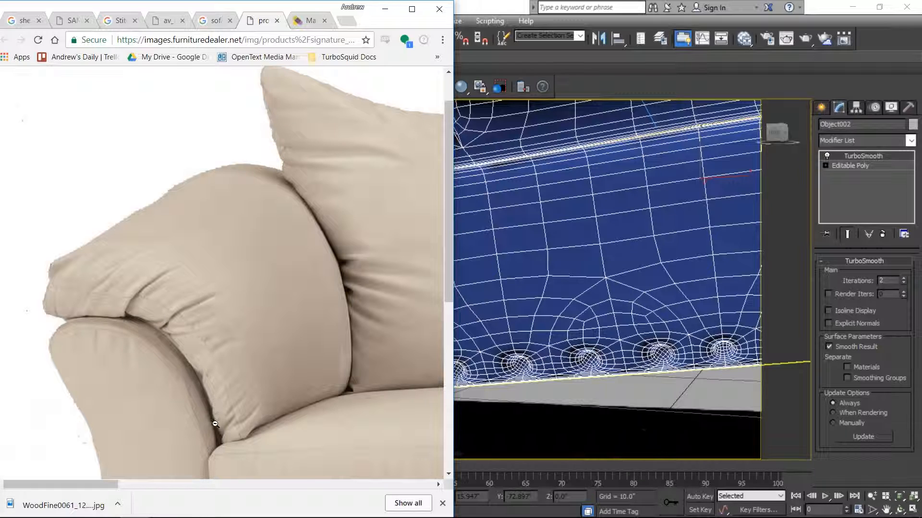
scroll(225, 403, down, 2)
scroll(225, 403, right, 3)
scroll(263, 356, right, 3)
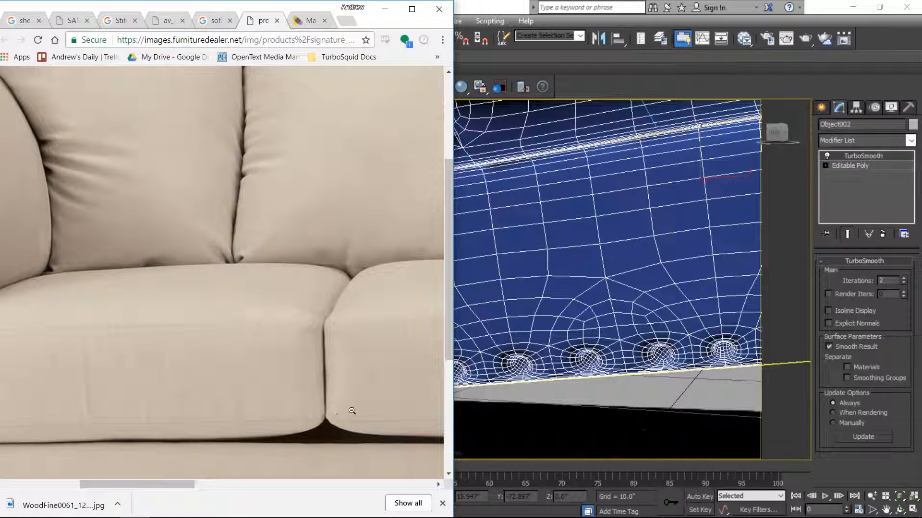
scroll(350, 404, right, 4)
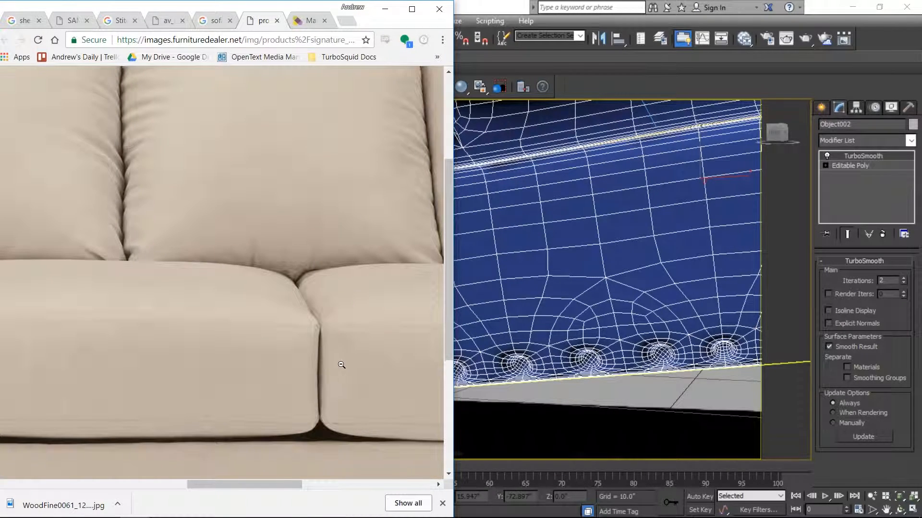
scroll(342, 367, right, 2)
scroll(352, 366, right, 2)
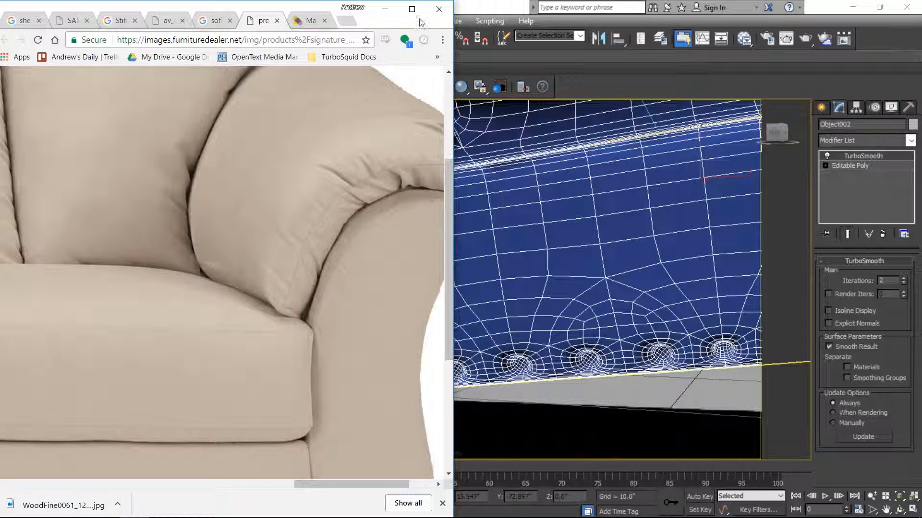
click(385, 9)
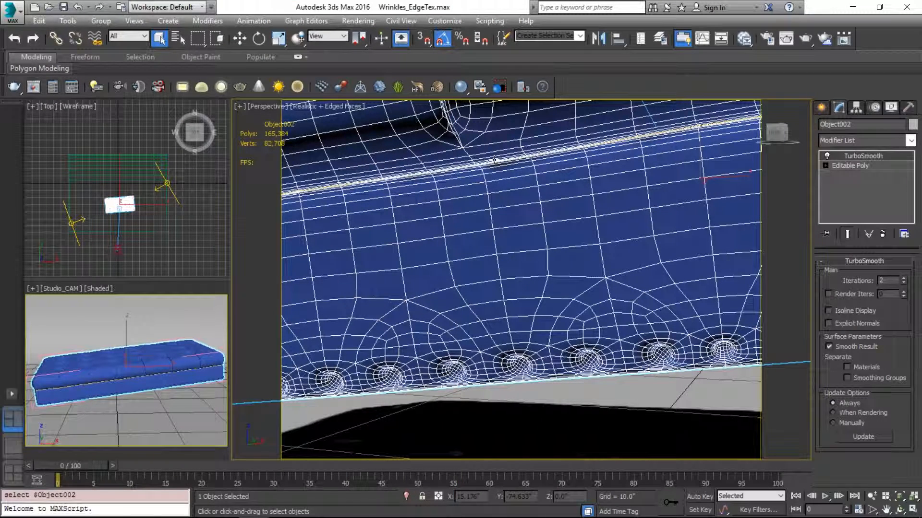
click(875, 166)
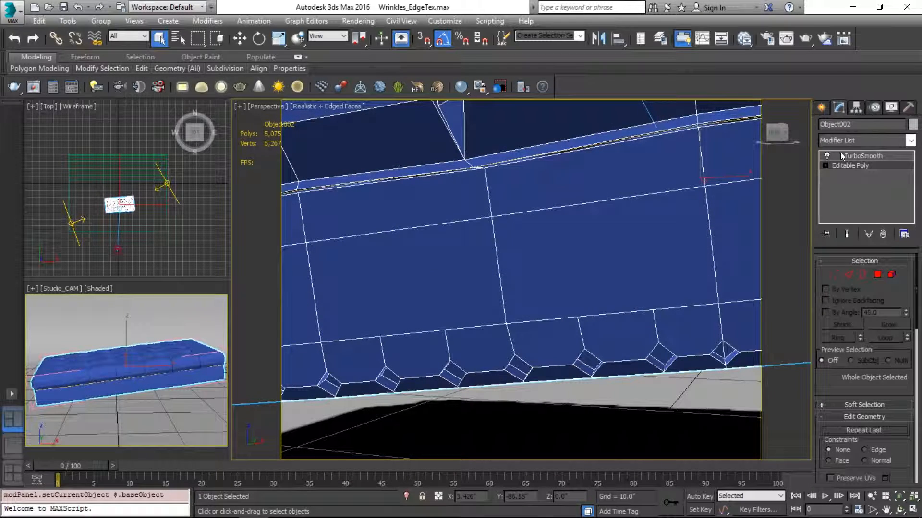
key(2)
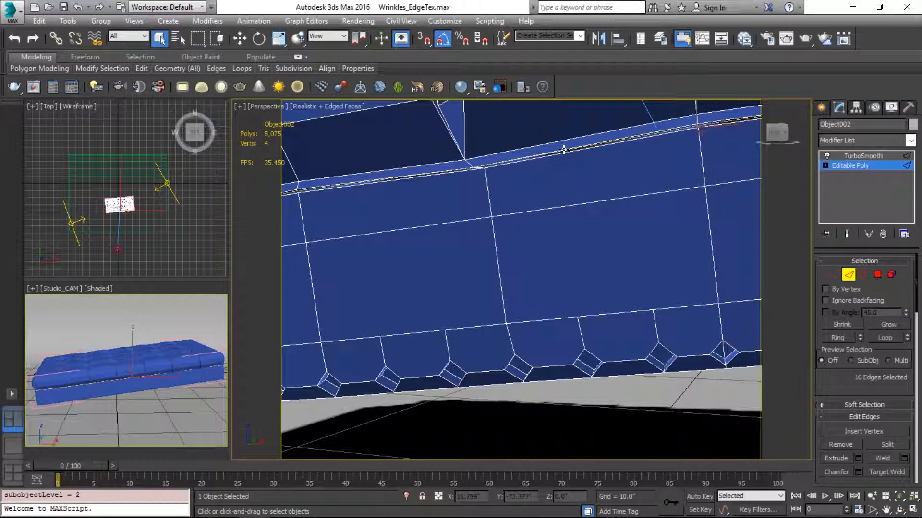
double_click(563, 149)
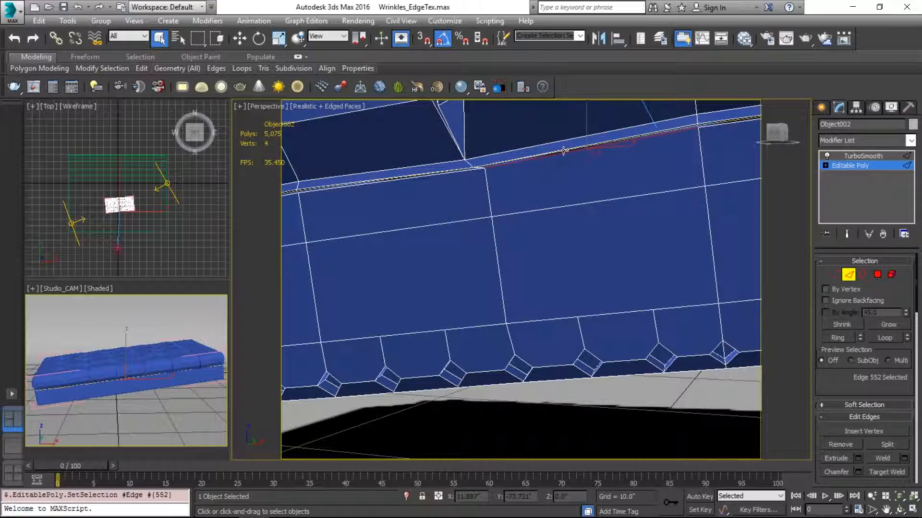
key(shift+z)
key(shift+z)
key(shift+z)
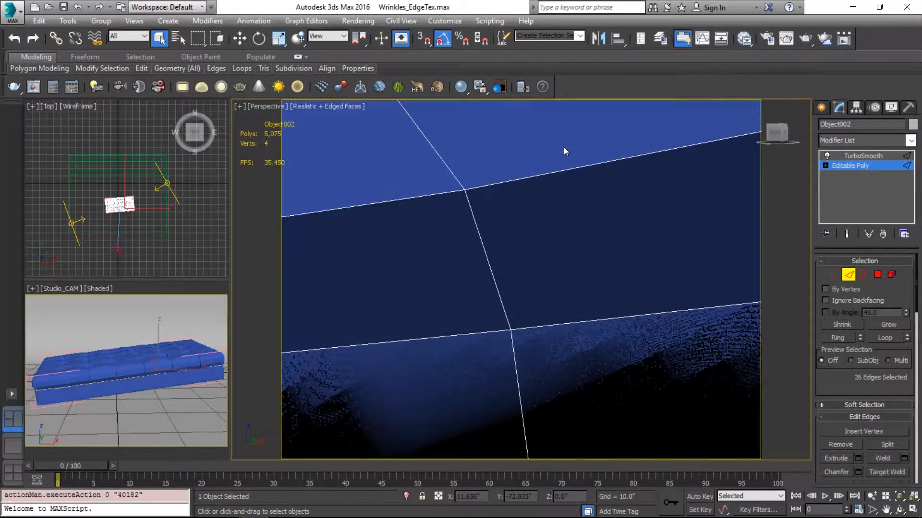
mouse_move(542, 186)
alt+middle_down()
mouse_move(531, 226)
mouse_move(508, 229)
mouse_move(529, 233)
alt+middle_up()
key(1)
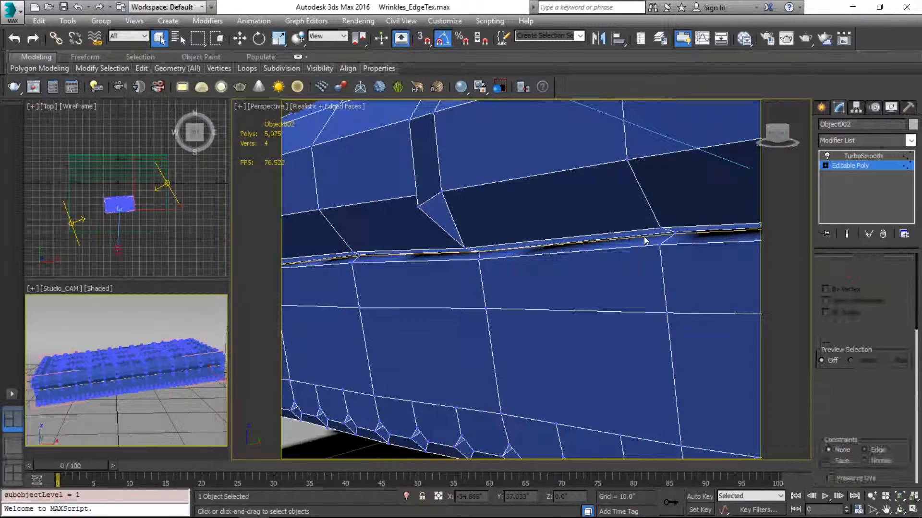
key(1)
Isolate the existing Wrinkle spline along the ottoman's front seam, inspect its shape, and end the isolation
click(644, 235)
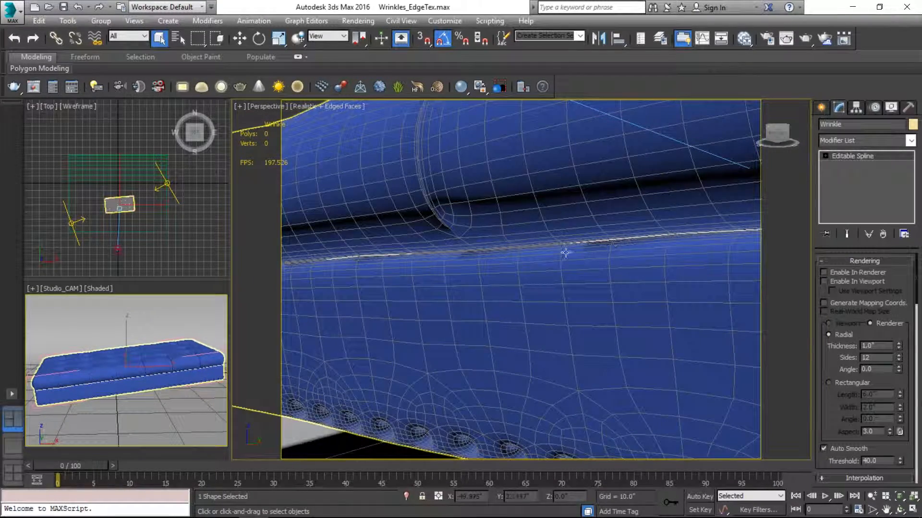
scroll(631, 241, down, 5)
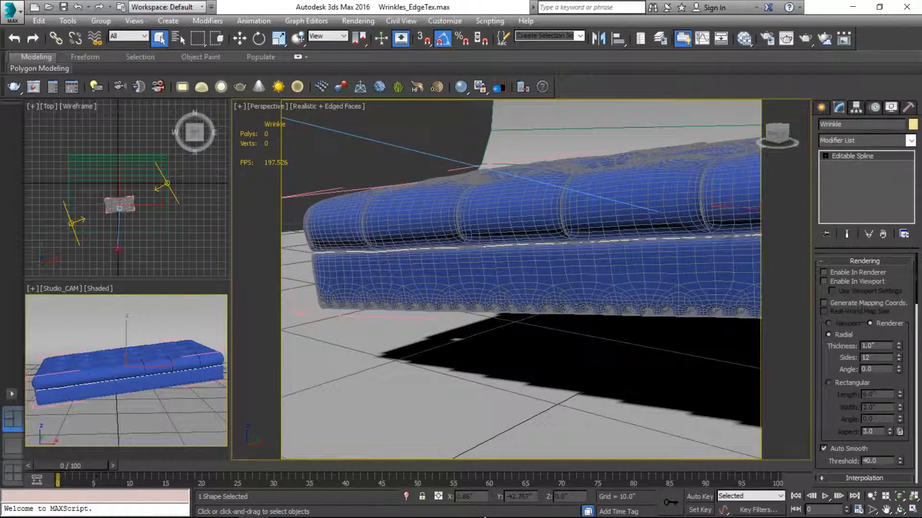
key(alt+q)
key(z)
mouse_move(563, 287)
alt+middle_down()
mouse_move(528, 318)
mouse_move(482, 288)
mouse_move(675, 287)
mouse_move(556, 287)
alt+middle_up()
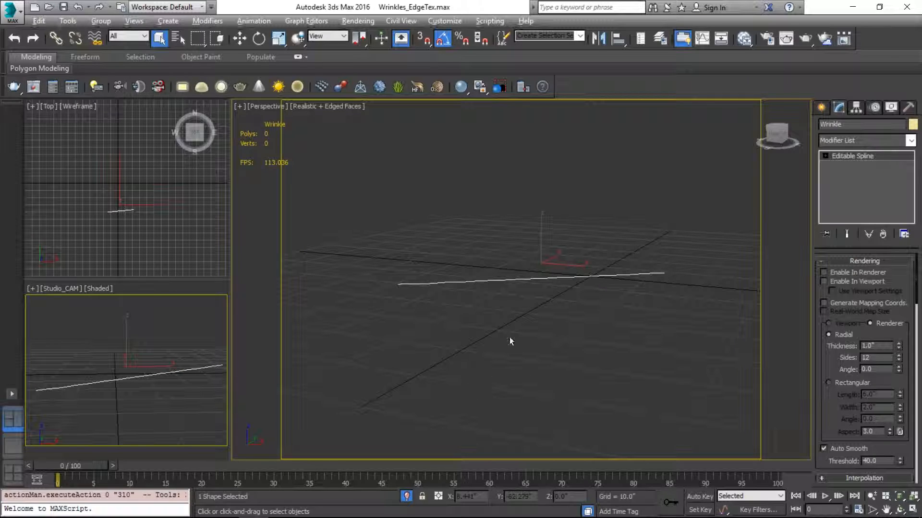
scroll(534, 289, down, 1)
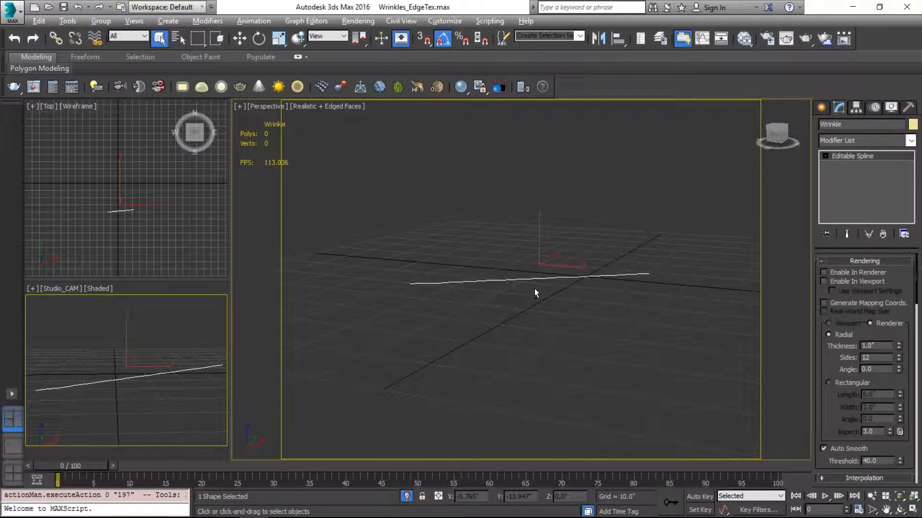
click(410, 494)
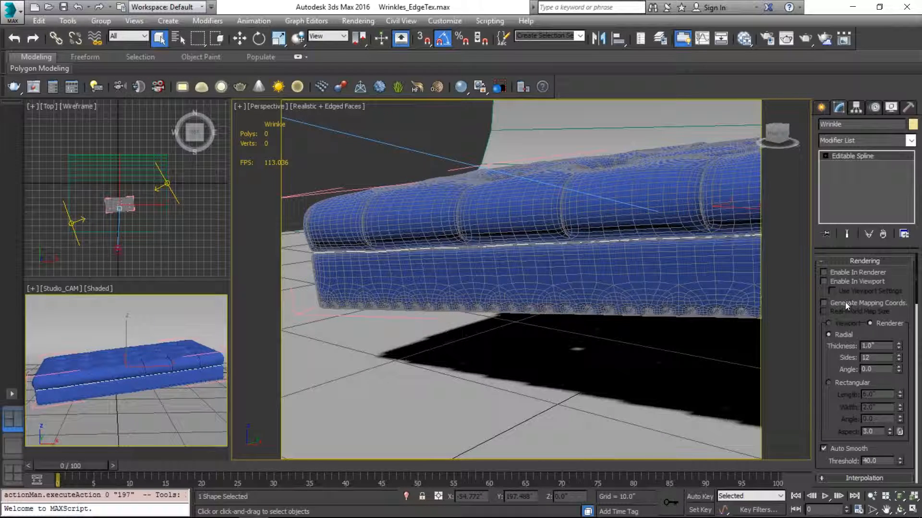
Create a smooth shape from the ottoman's front seam edges below the cushion, and return to the TurboSmooth level
click(704, 235)
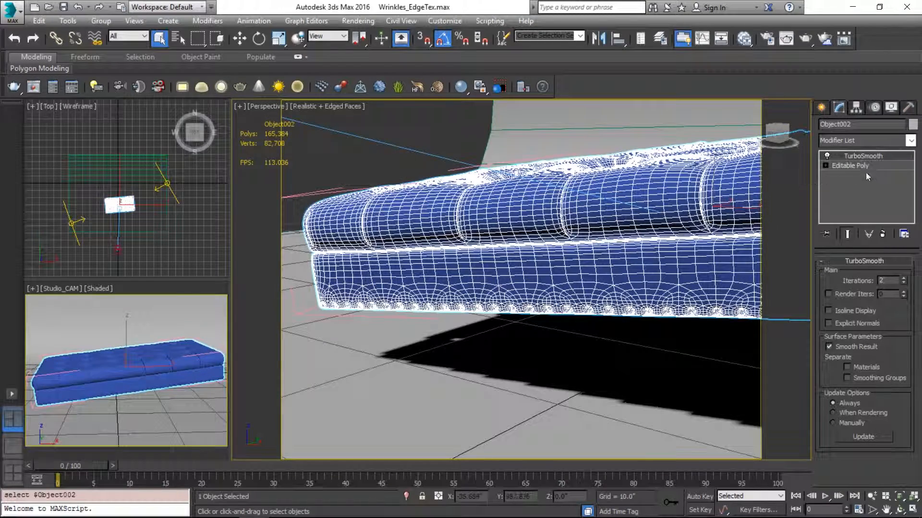
key(2)
double_click(625, 240)
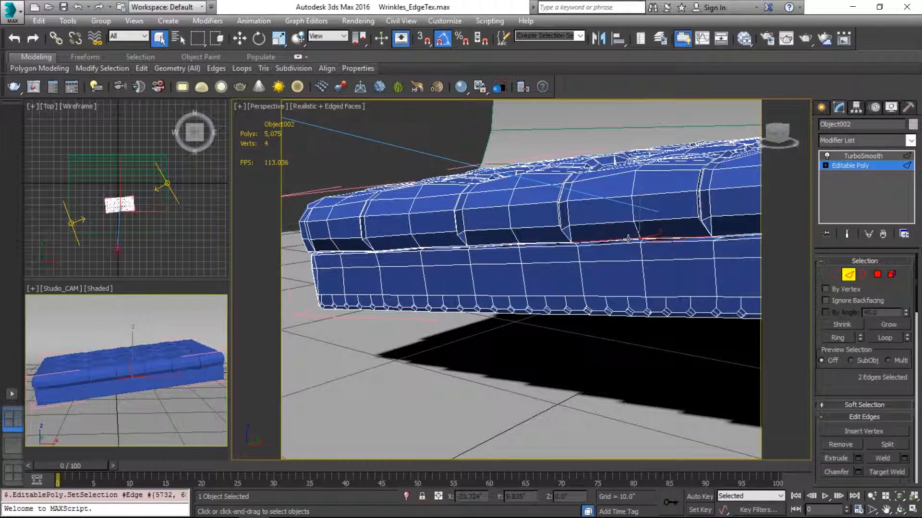
ctrl+click(581, 245)
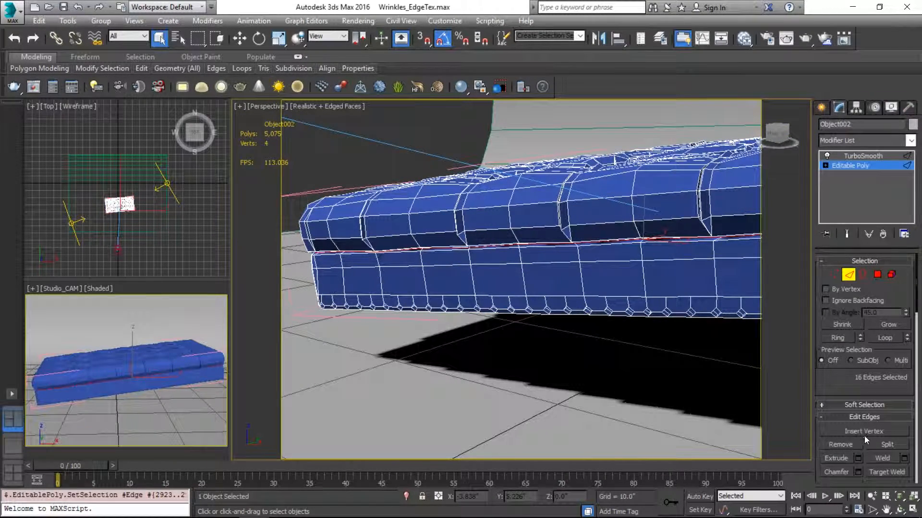
scroll(863, 384, down, 3)
click(863, 388)
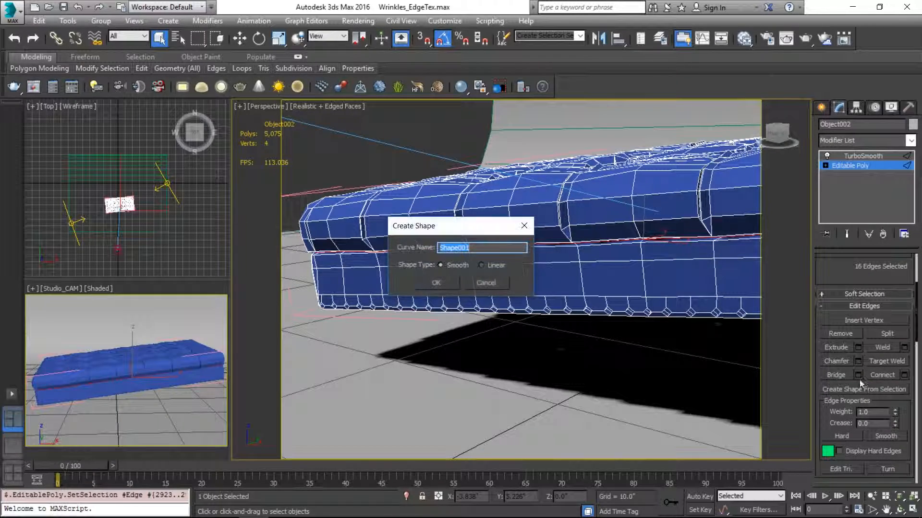
click(448, 283)
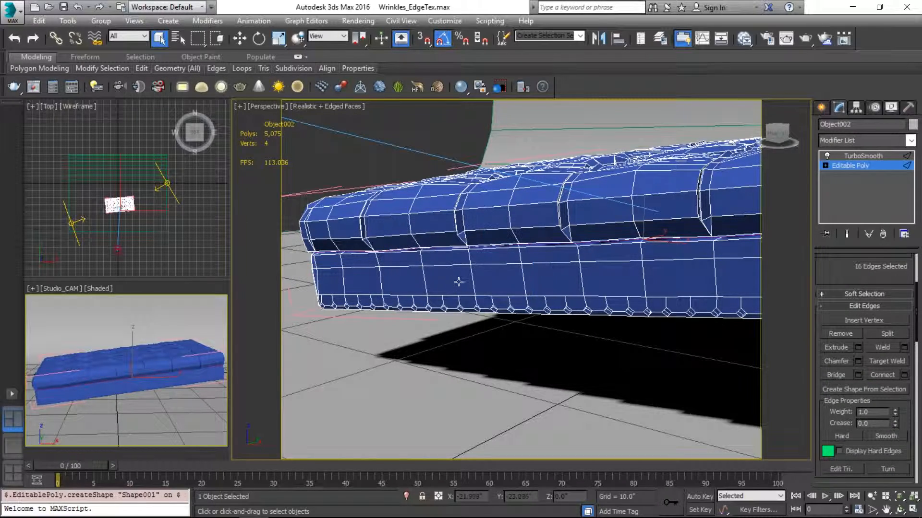
key(2)
key(1)
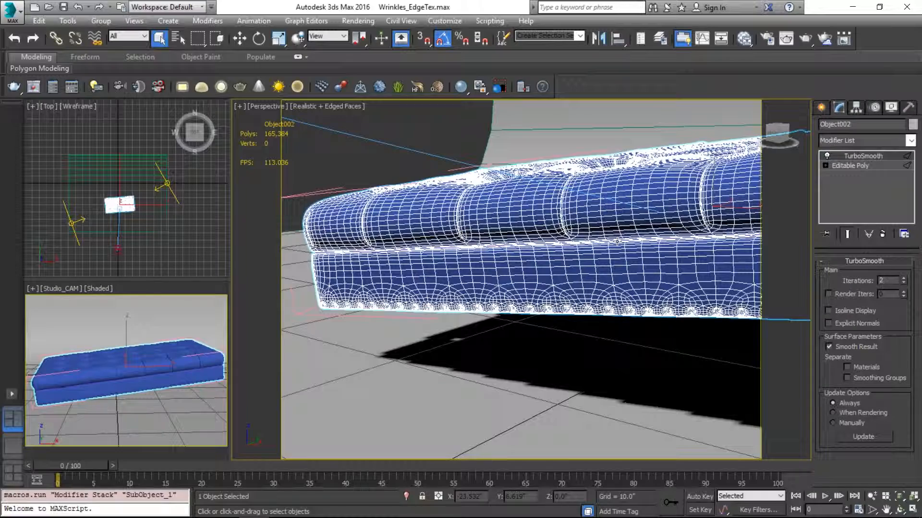
click(868, 155)
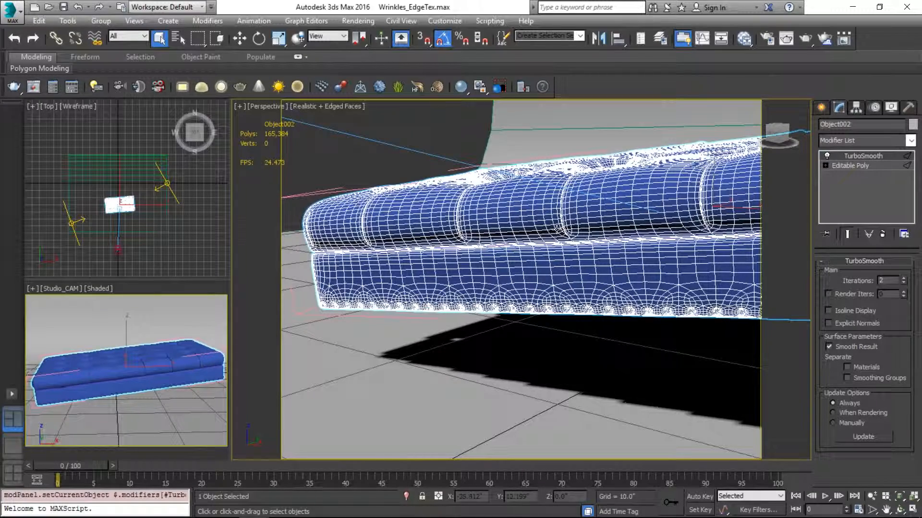
Show the ottoman's front seam up close in the perspective view with edged faces turned off
key(bracketleft)
key(c)
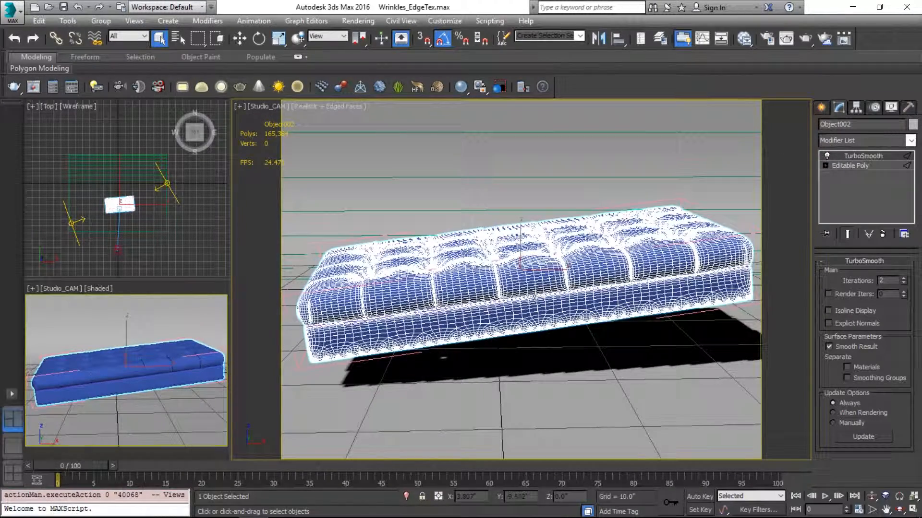
click(534, 300)
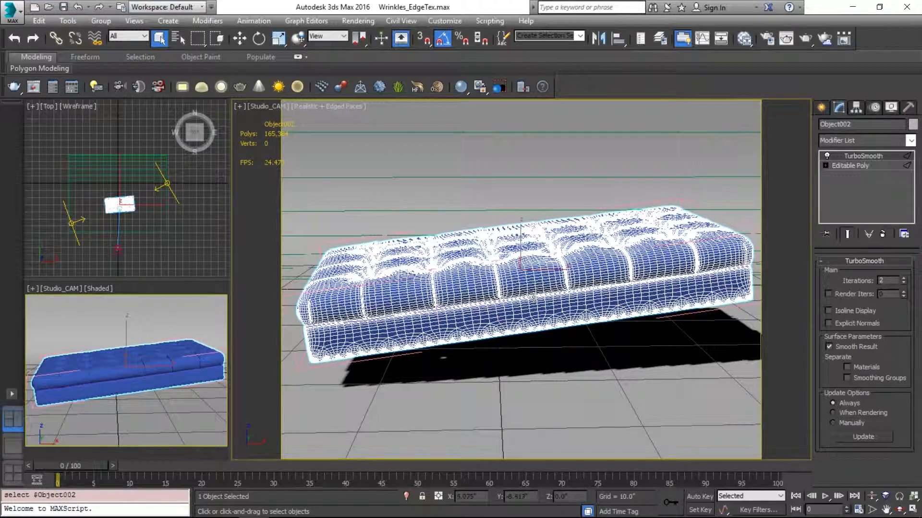
key(p)
scroll(545, 304, up, 10)
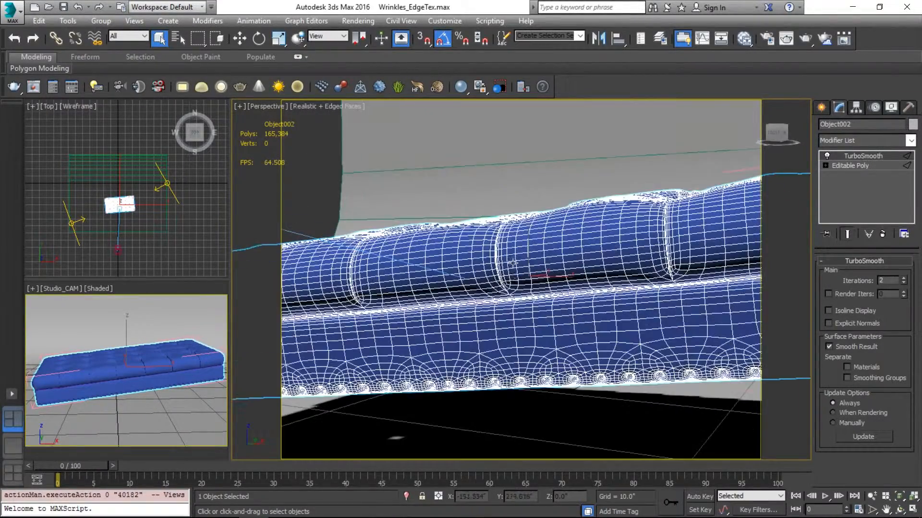
key(F4)
key(w)
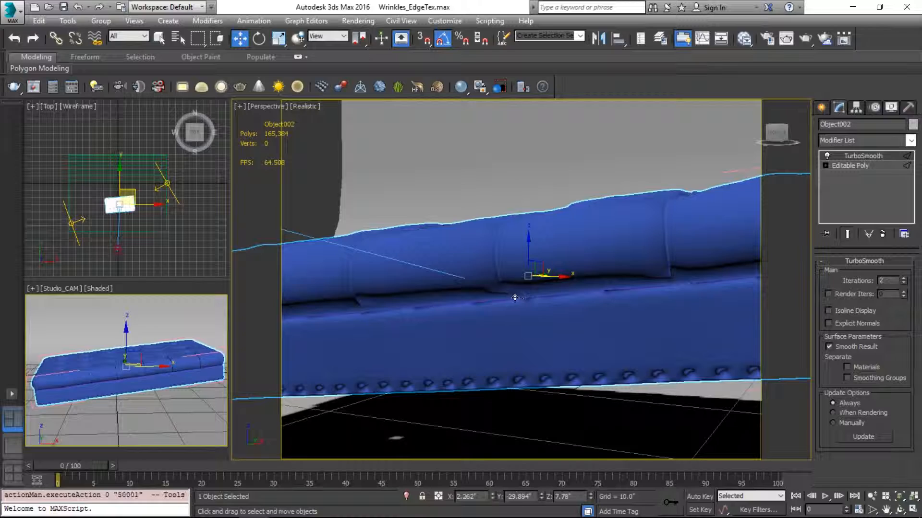
key(F3)
key(F3)
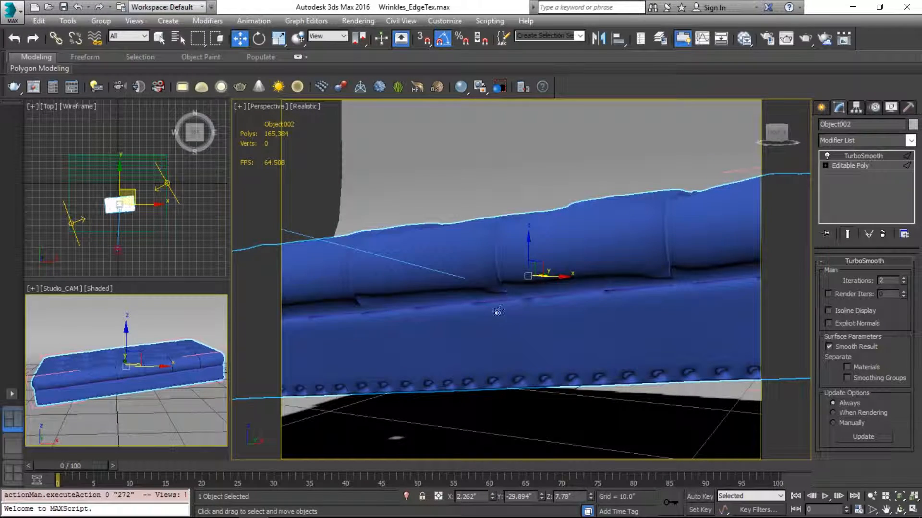
Limit selection to shapes and rename the new spline along the front seam as WrinkleControl
click(128, 36)
click(120, 64)
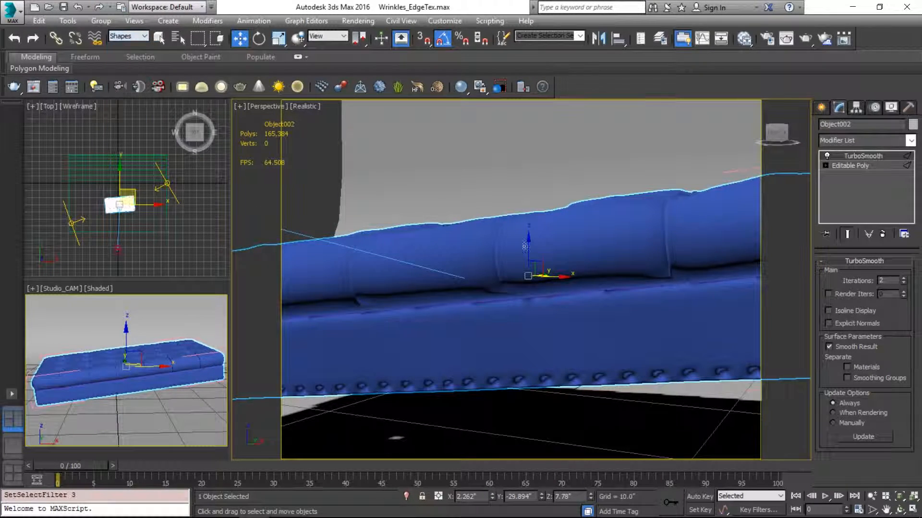
click(531, 310)
click(858, 140)
click(858, 140)
text(Wr)
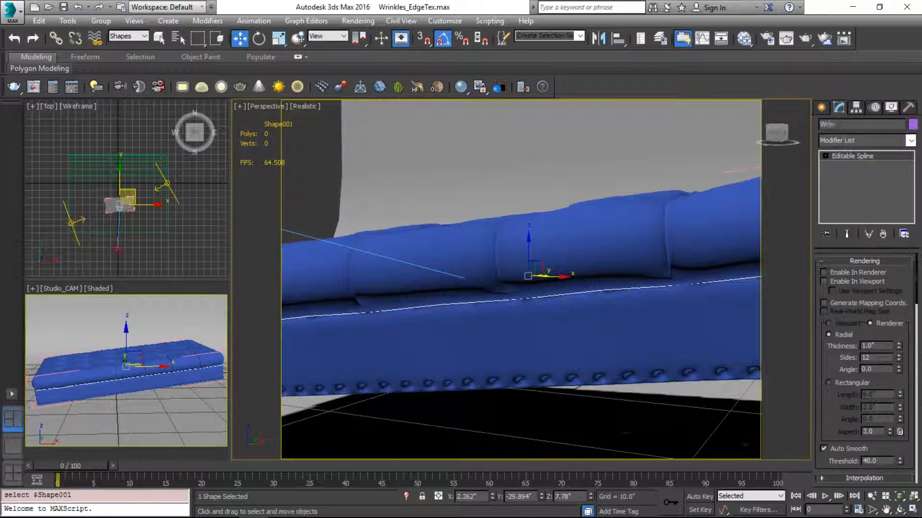
text(inkleControl)
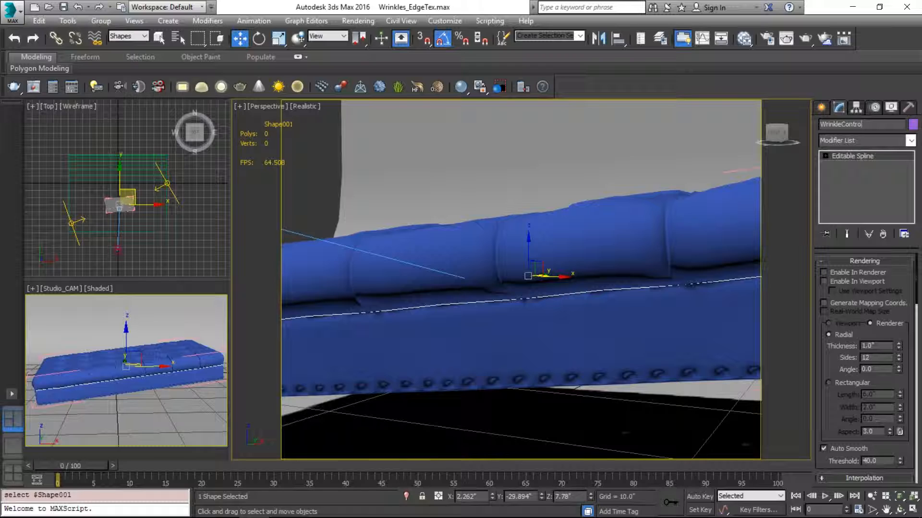
key(Return)
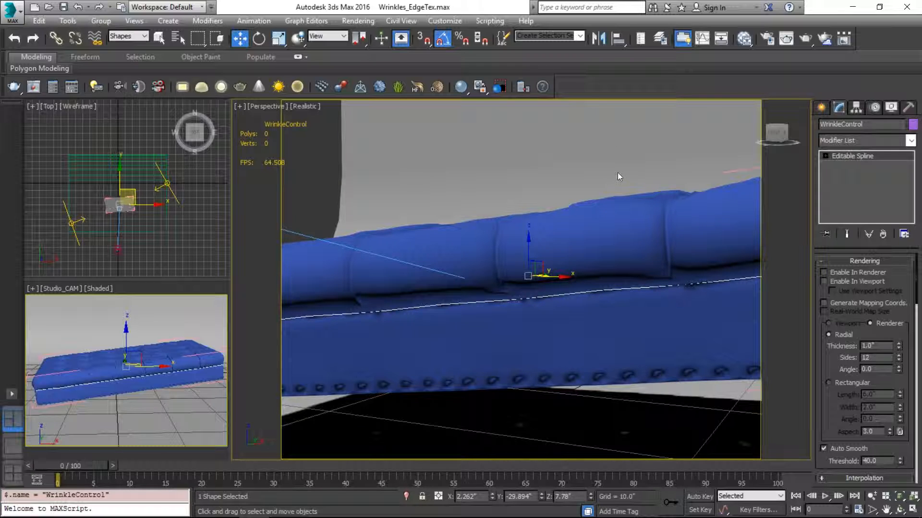
Deselect the seam spline and set the selection filter back to All
click(468, 295)
key(1)
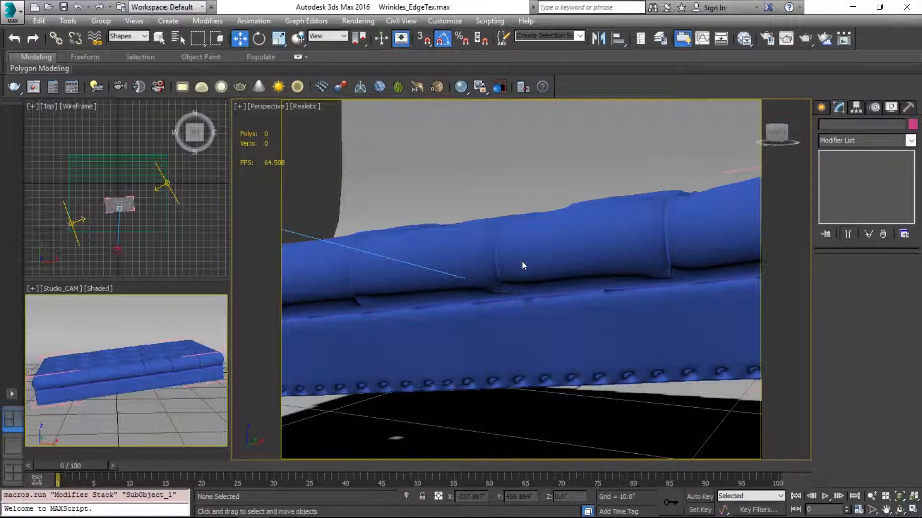
click(129, 36)
click(134, 47)
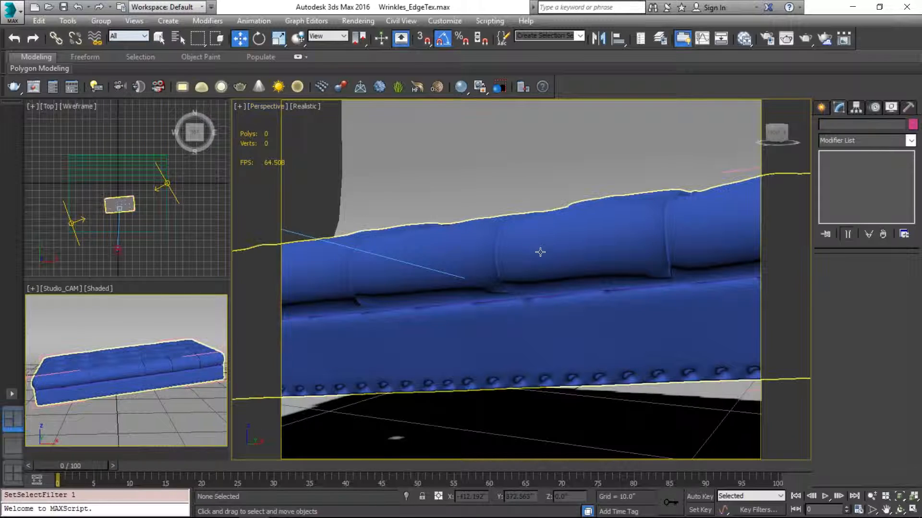
Select the ottoman and add a VRayDisplacementMod modifier above its TurboSmooth
click(540, 252)
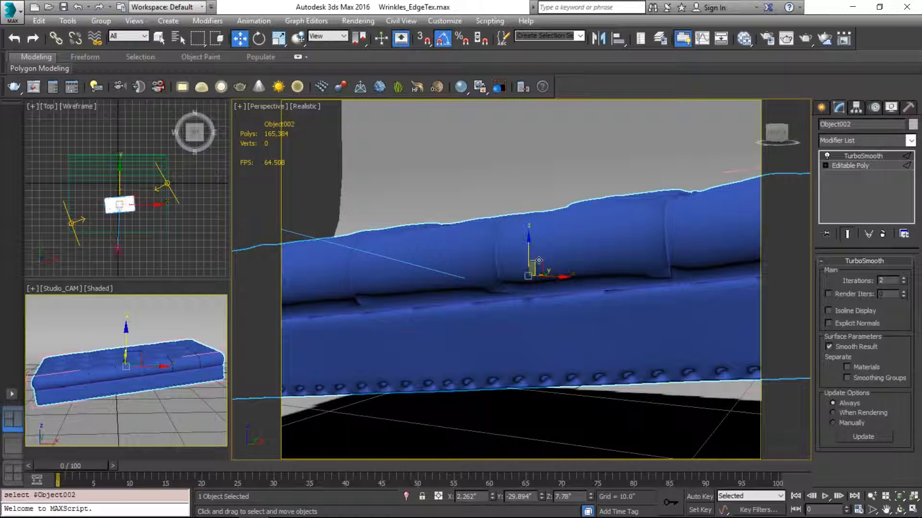
click(865, 140)
text(vr)
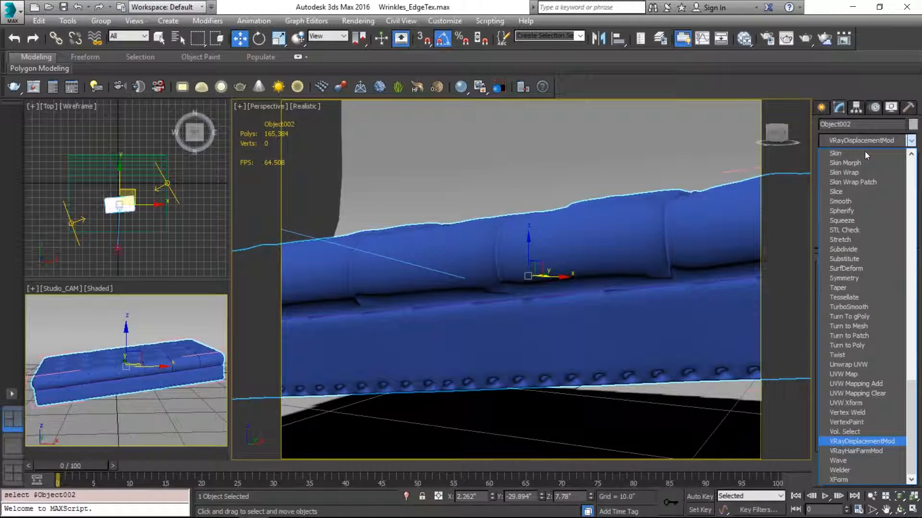
key(Return)
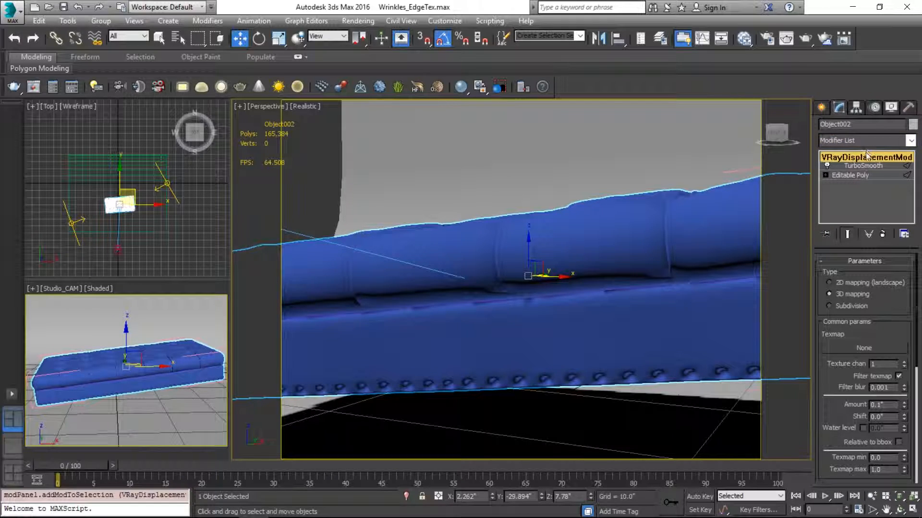
Open the Slate Material Editor as a floating window that leaves the modifier parameters visible, and display the ottoman's VRayMtl node
key(m)
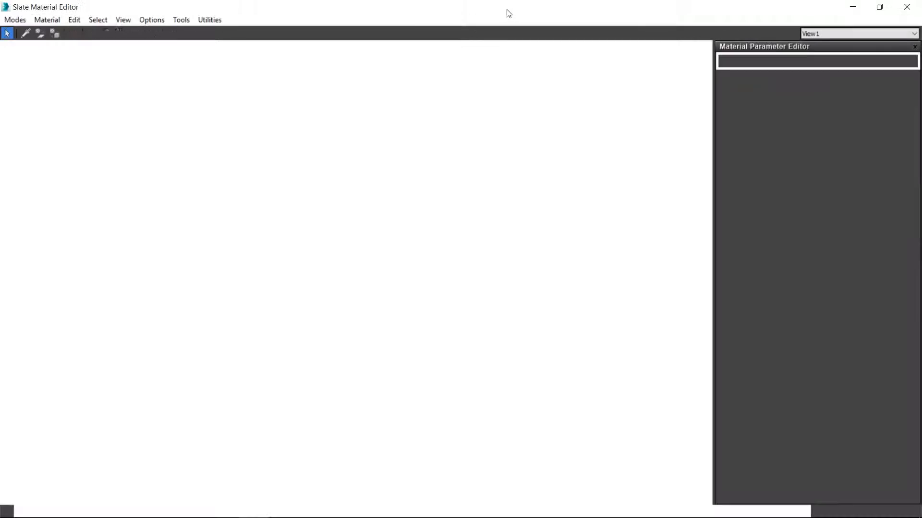
double_click(508, 12)
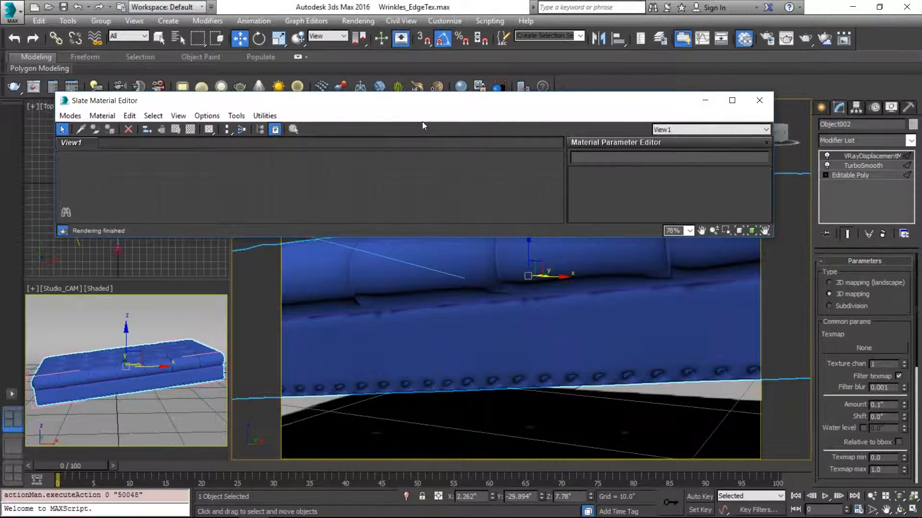
key(super+Right)
click(740, 10)
drag(739, 7, 481, 7)
scroll(405, 281, down, 3)
middle_drag(450, 289, 339, 245)
scroll(289, 274, up, 2)
click(343, 225)
right_click(330, 224)
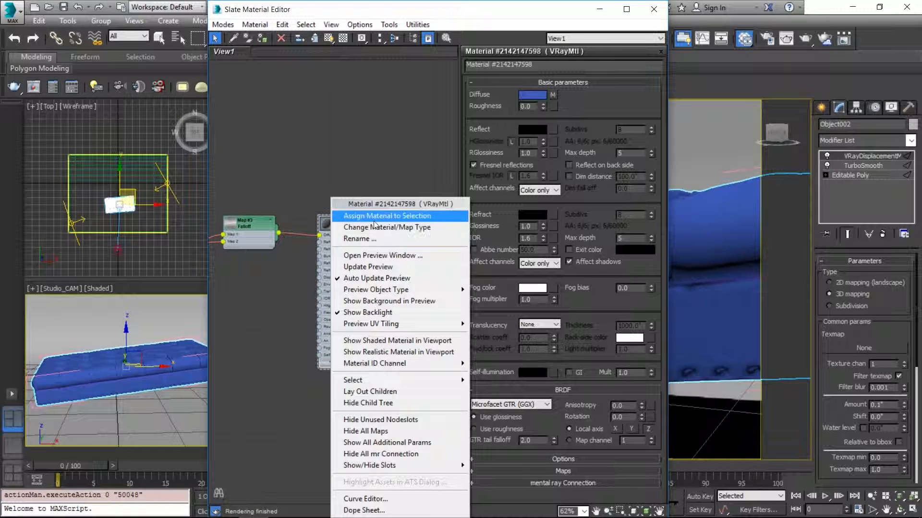
click(376, 256)
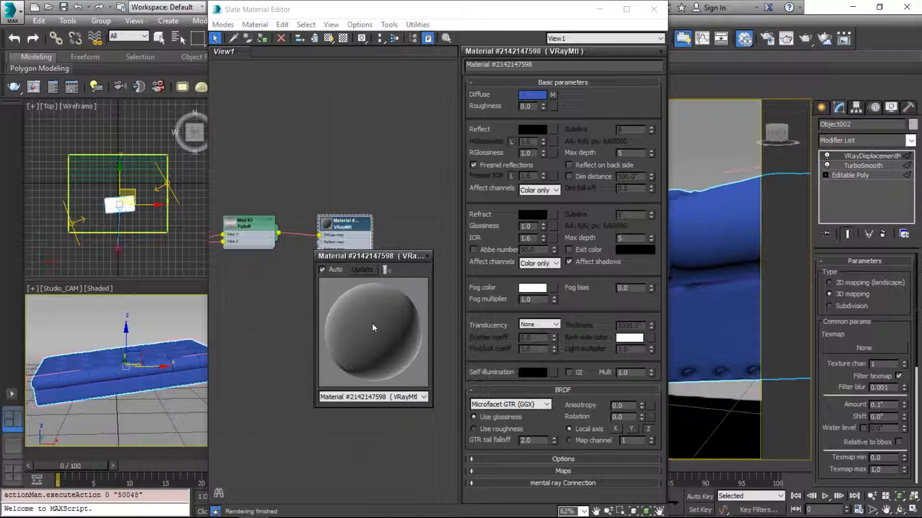
click(427, 256)
Add a VRayDistanceTex map below the material's VRayColor and Falloff maps and show its parameters
middle_drag(243, 269, 349, 254)
right_click(309, 318)
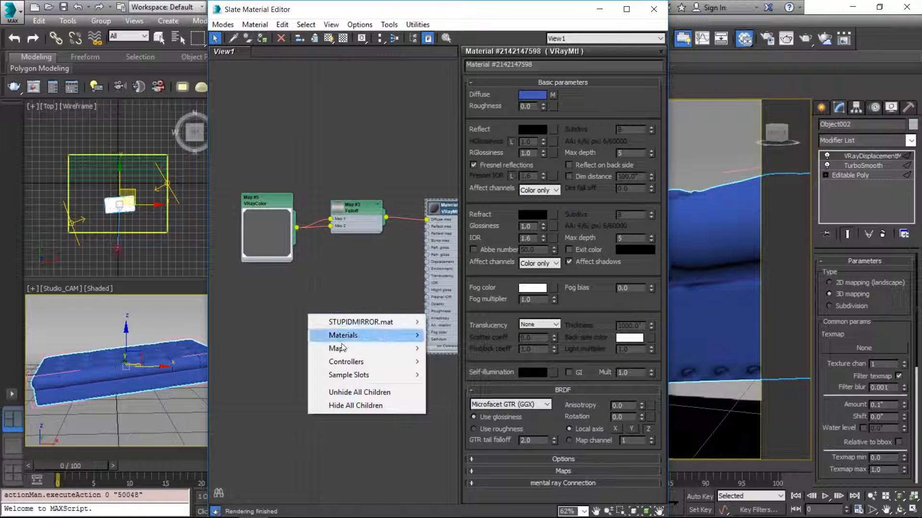
mouse_move(359, 344)
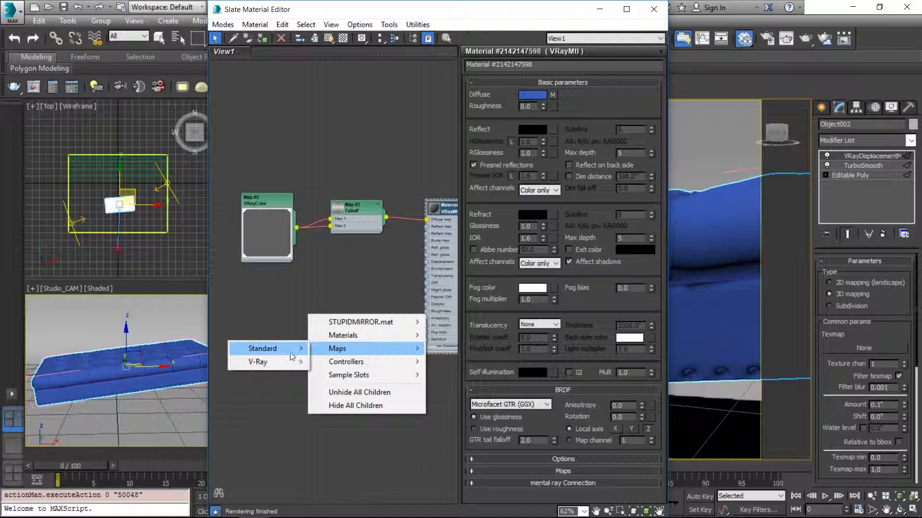
mouse_move(287, 363)
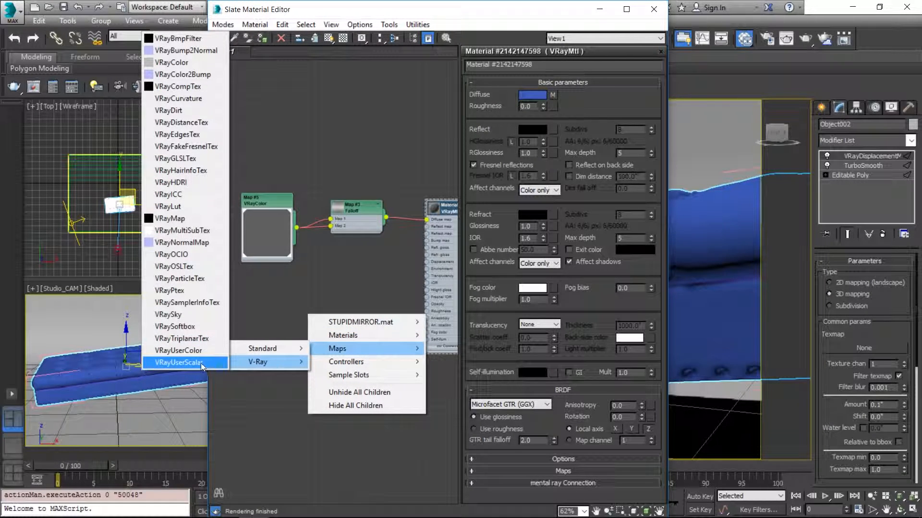
click(209, 121)
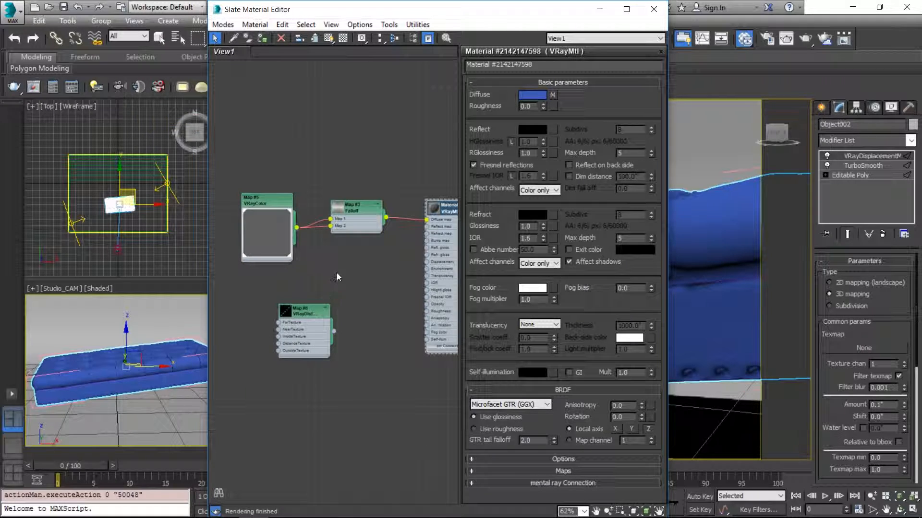
double_click(306, 310)
scroll(305, 315, up, 4)
middle_drag(323, 288, 347, 259)
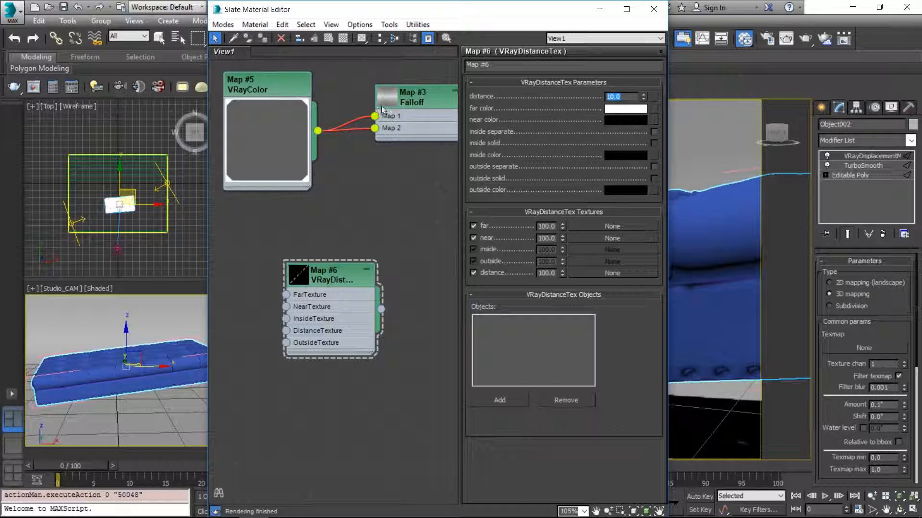
click(329, 280)
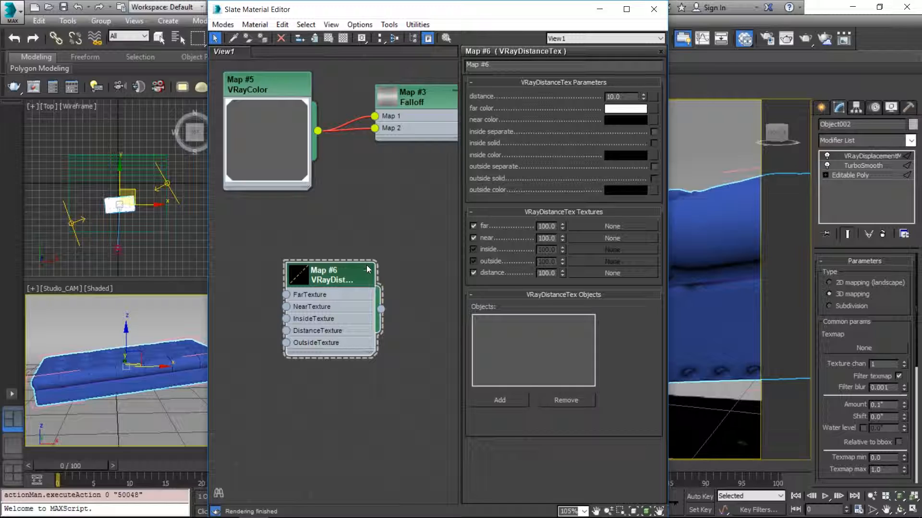
click(500, 399)
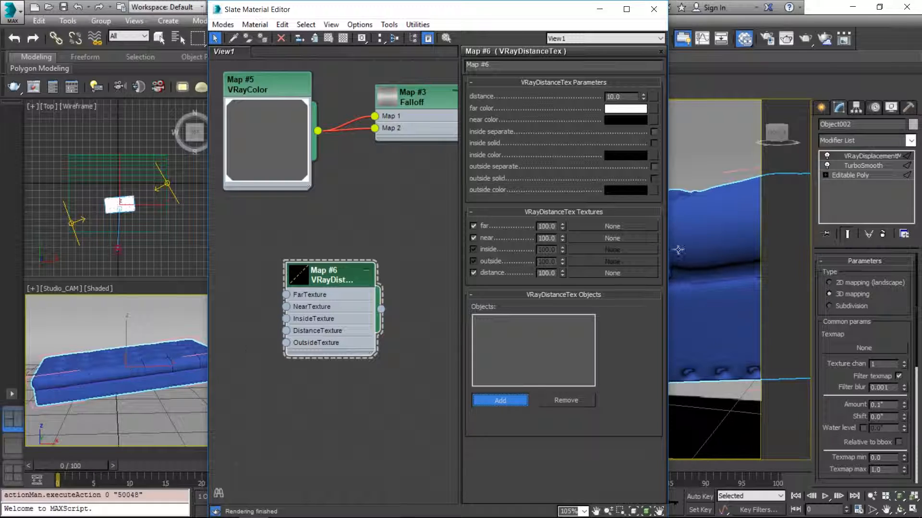
click(679, 284)
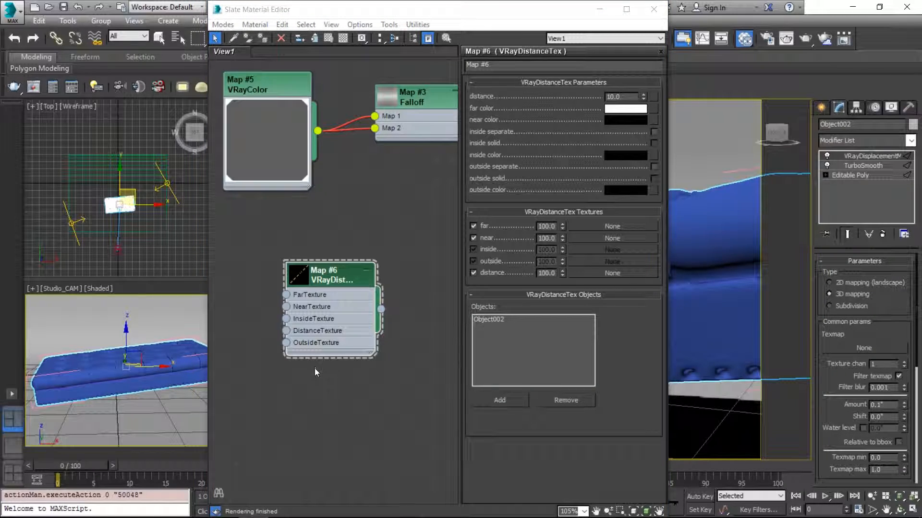
click(499, 319)
click(567, 401)
Assign the VRayDistanceTex map as an instance to the VRayDisplacementMod's texmap, hiding the material parameter editor
key(p)
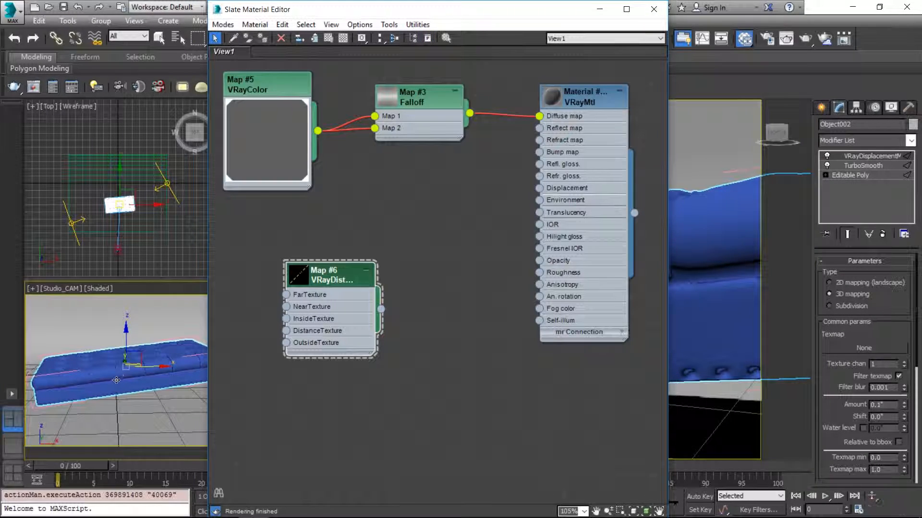
drag(381, 309, 868, 347)
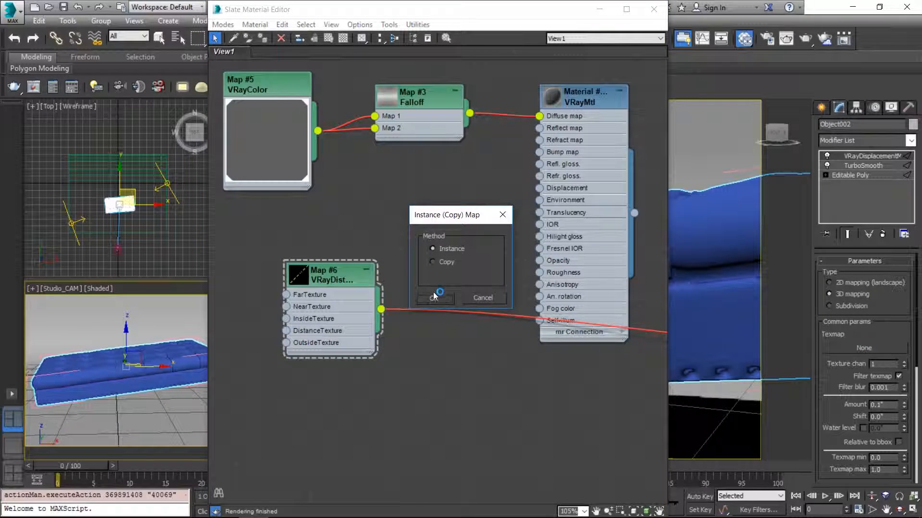
click(433, 295)
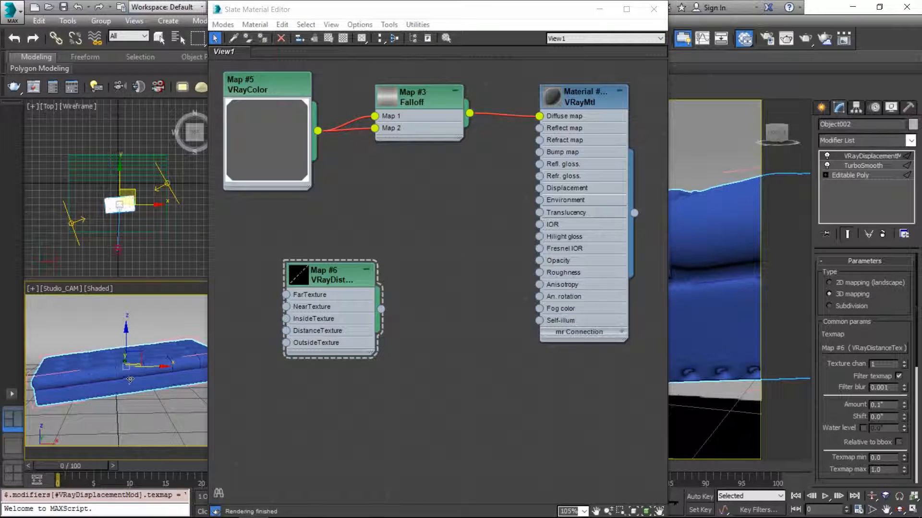
Limit selection to shapes, then select the WrinkleControl spline along the front seam and isolate it
key(F3)
key(F3)
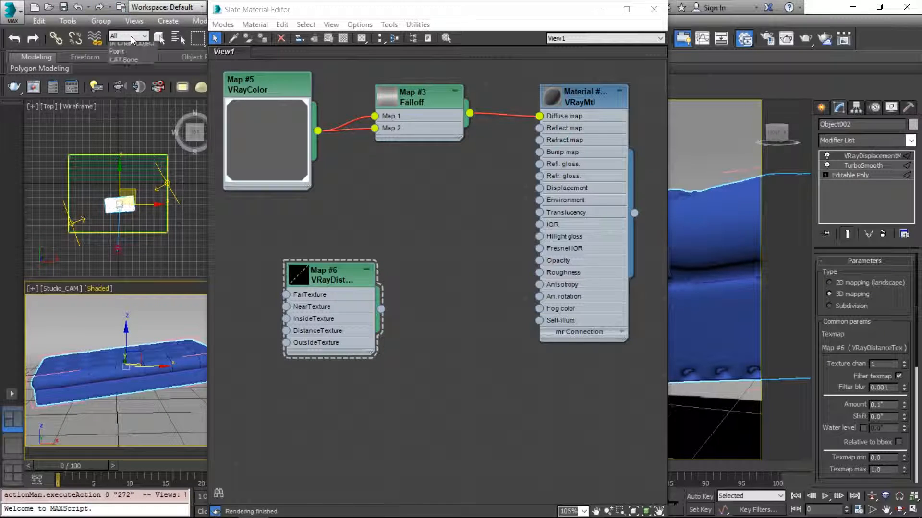
click(131, 38)
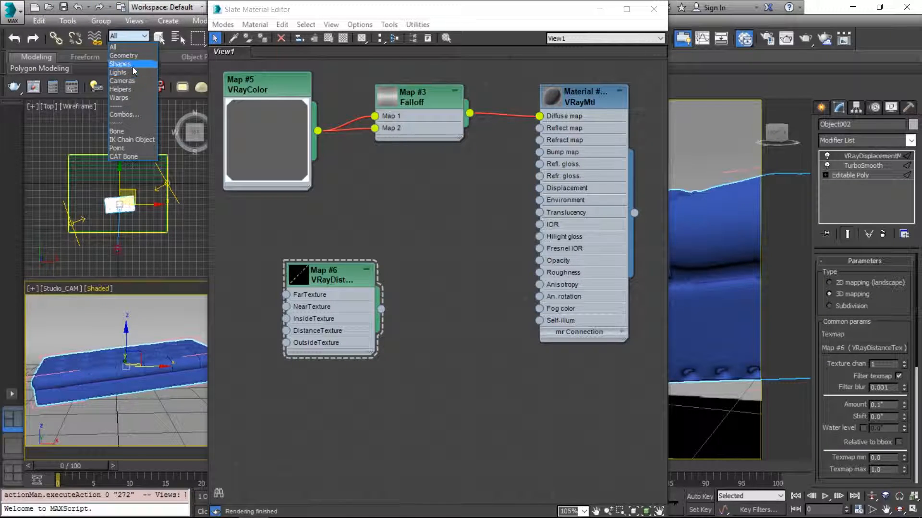
click(132, 65)
click(117, 397)
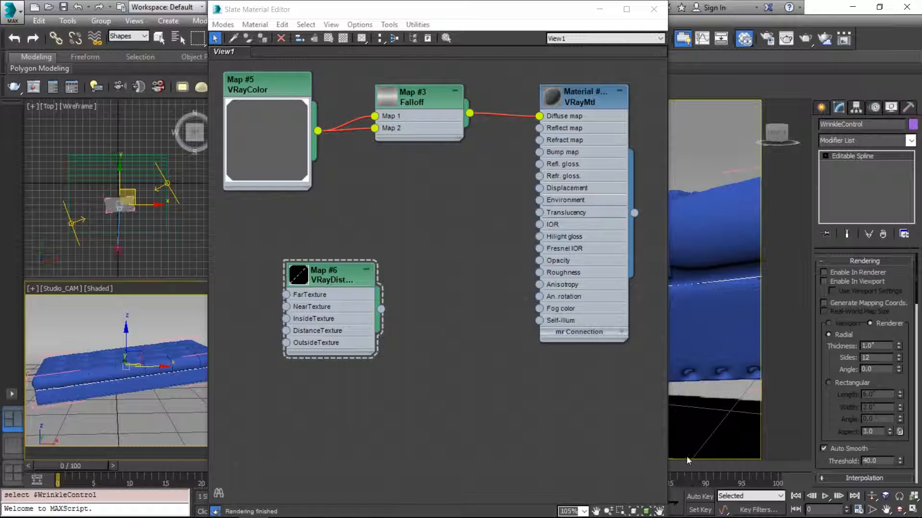
key(alt+q)
Add the WrinkleControl spline to the VRayDistanceTex map's objects list
double_click(342, 277)
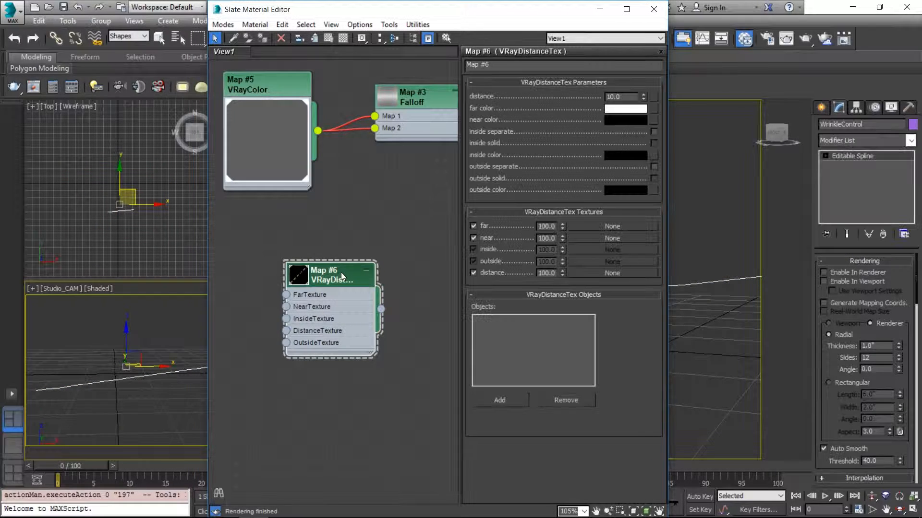
click(500, 401)
click(124, 378)
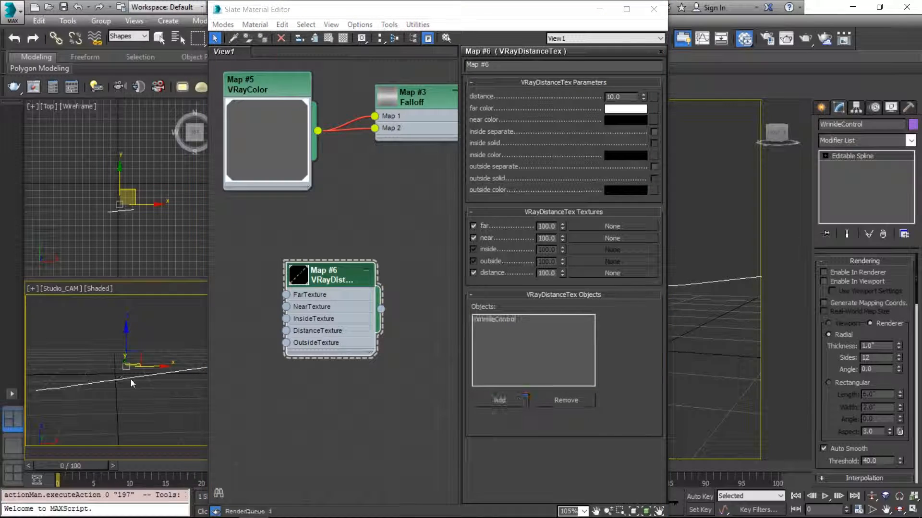
click(154, 314)
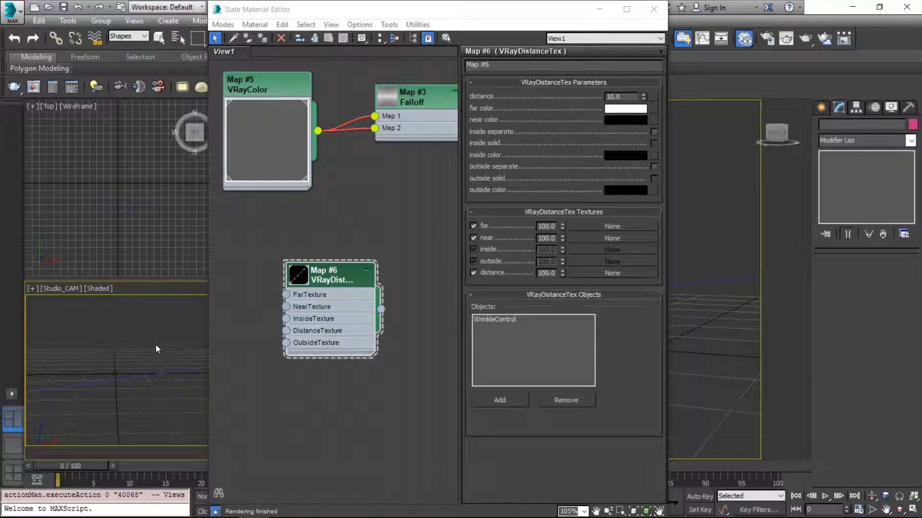
click(508, 321)
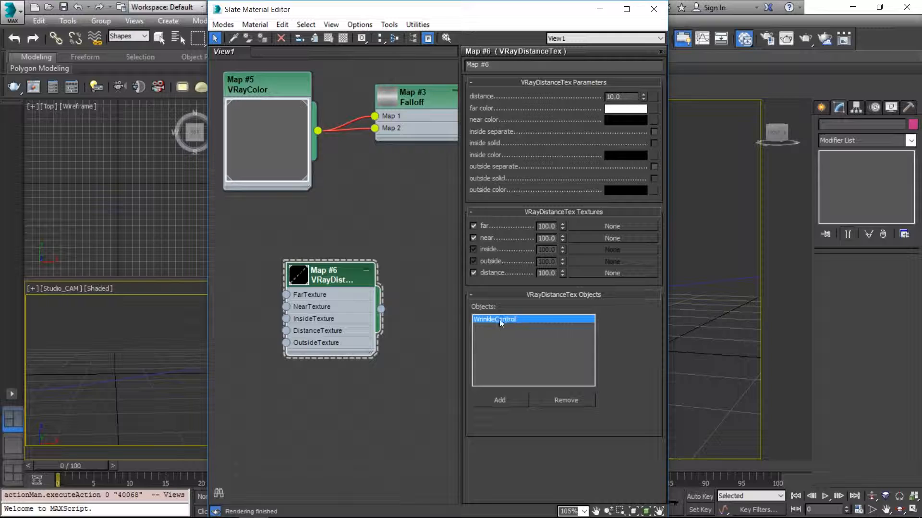
Bring back the full scene from isolation and place the material editor window clear of the modifier parameters
drag(515, 13, 629, 99)
key(super+Right)
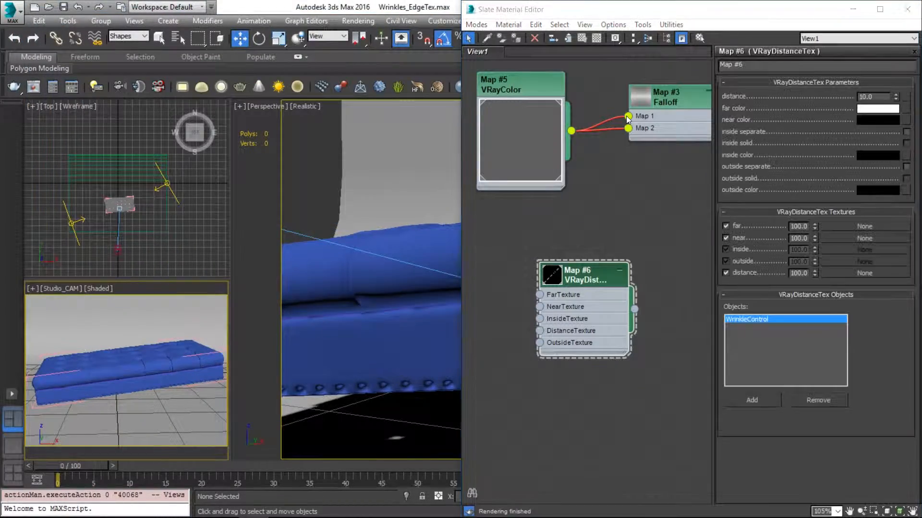
click(691, 12)
click(651, 218)
middle_drag(650, 268, 582, 259)
drag(686, 8, 513, 11)
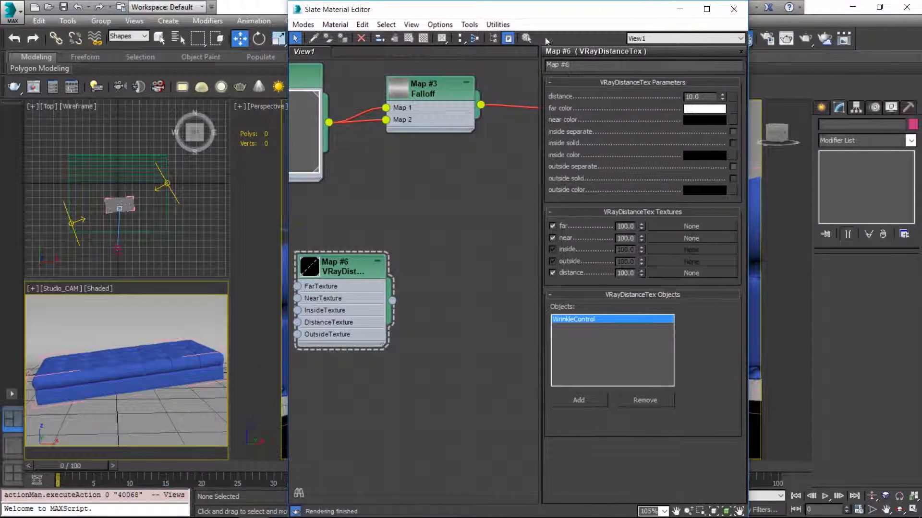
Set the selection filter back to All and select the ottoman to show its displacement parameters
click(115, 191)
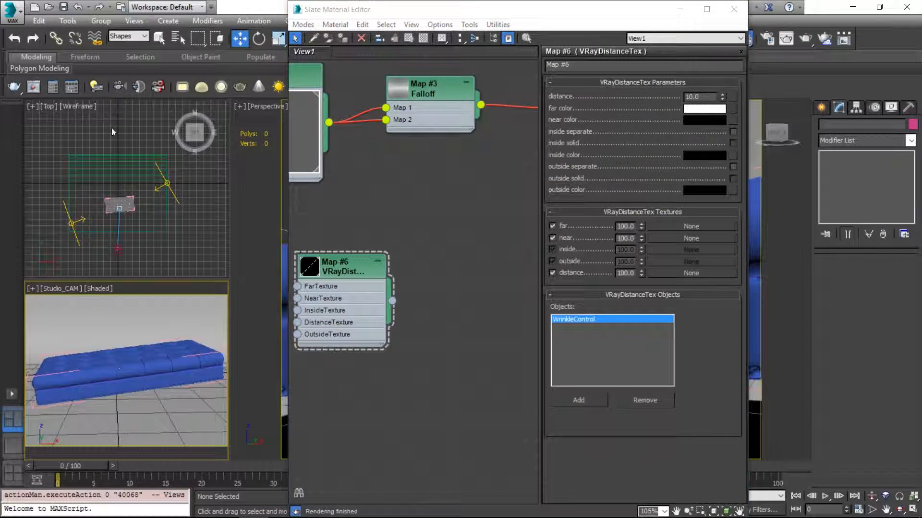
click(128, 36)
click(126, 45)
click(126, 357)
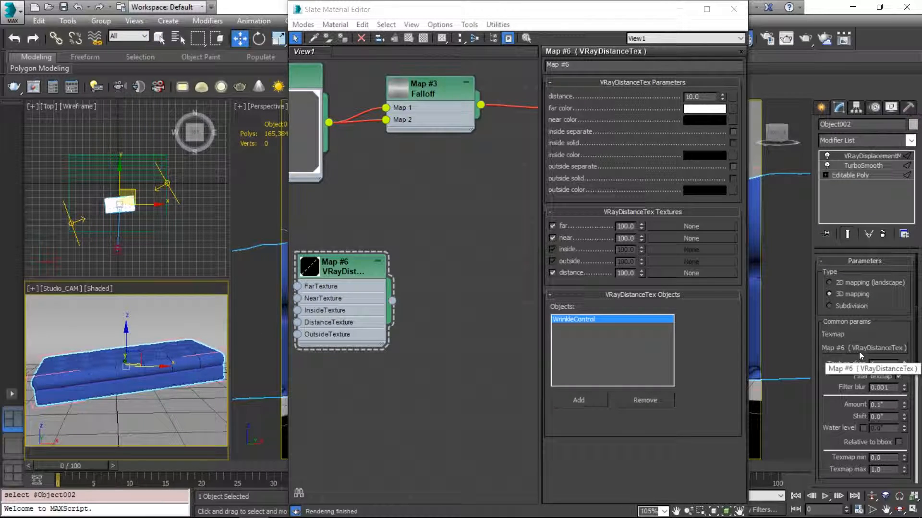
middle_drag(391, 211, 487, 221)
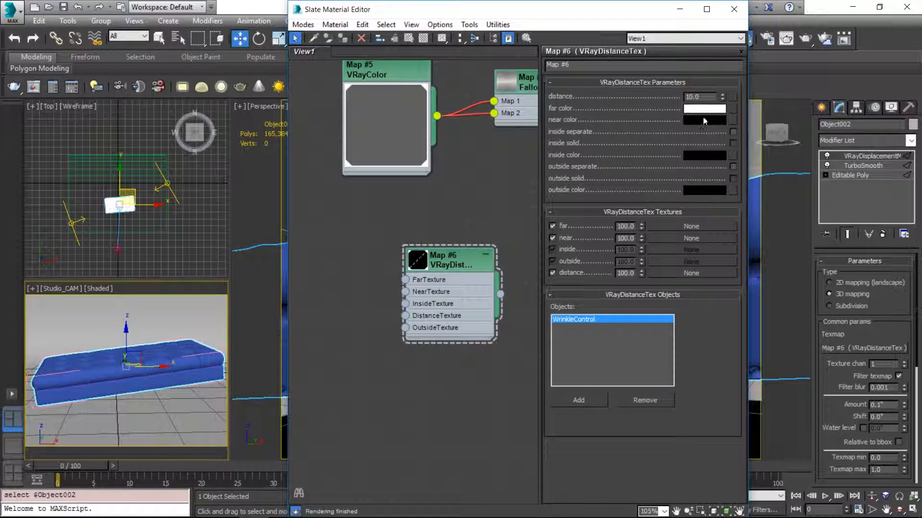
Start a V-Ray test render of the Studio_CAM view with region rendering off
click(179, 369)
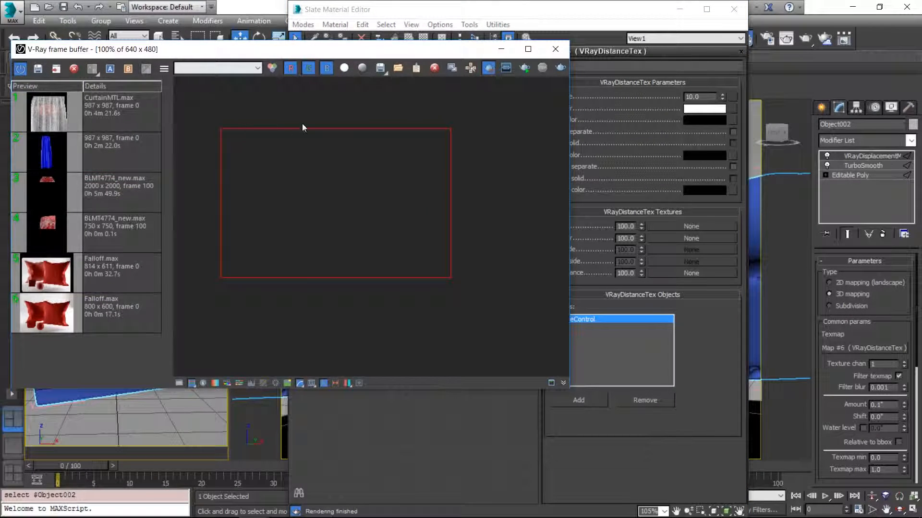
click(488, 68)
click(560, 68)
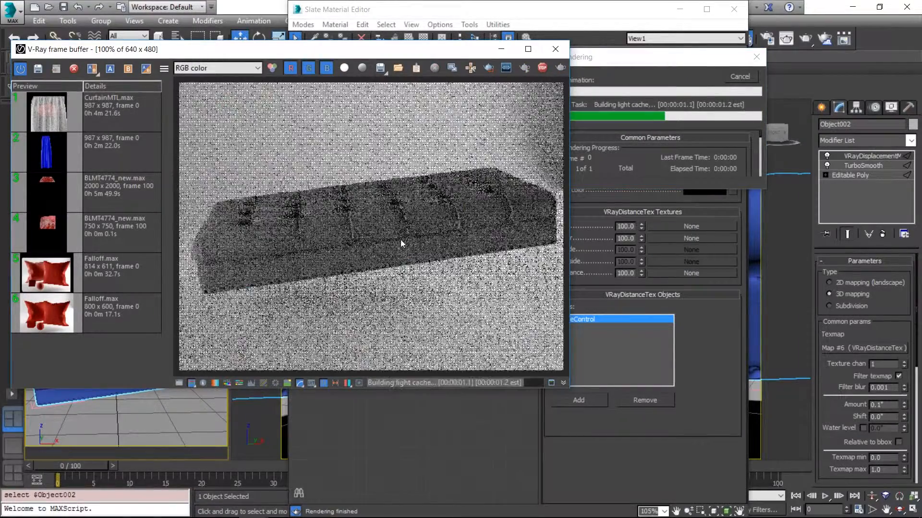
Connect the VRayDistanceTex map to the VRayMtl's diffuse map and turn off the ottoman's VRayDisplacementMod
drag(469, 49, 370, 358)
scroll(393, 325, down, 1)
middle_drag(401, 226, 273, 237)
drag(355, 304, 489, 141)
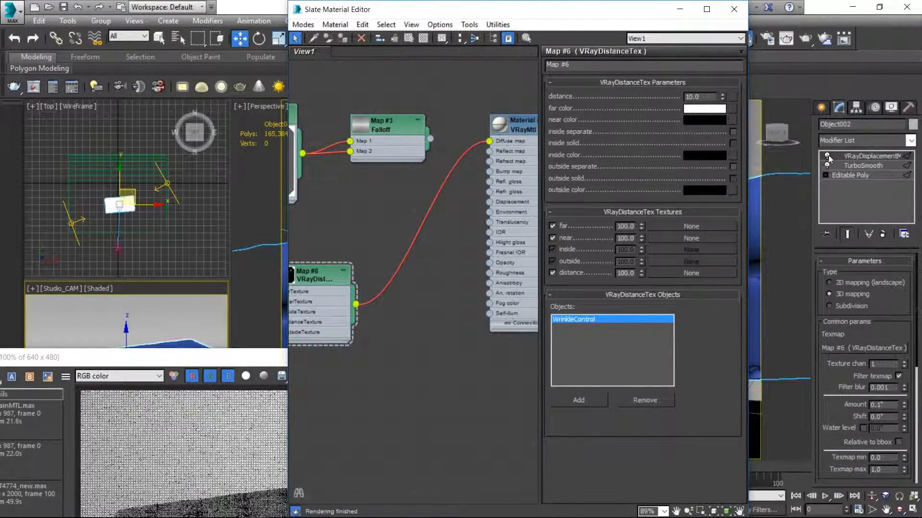
click(826, 156)
Render only a region around the middle of the ottoman's front seam in the V-Ray frame buffer
mouse_move(187, 360)
mouse_down()
mouse_move(545, 103)
mouse_move(527, 88)
mouse_up()
click(730, 101)
drag(513, 196, 645, 330)
click(766, 101)
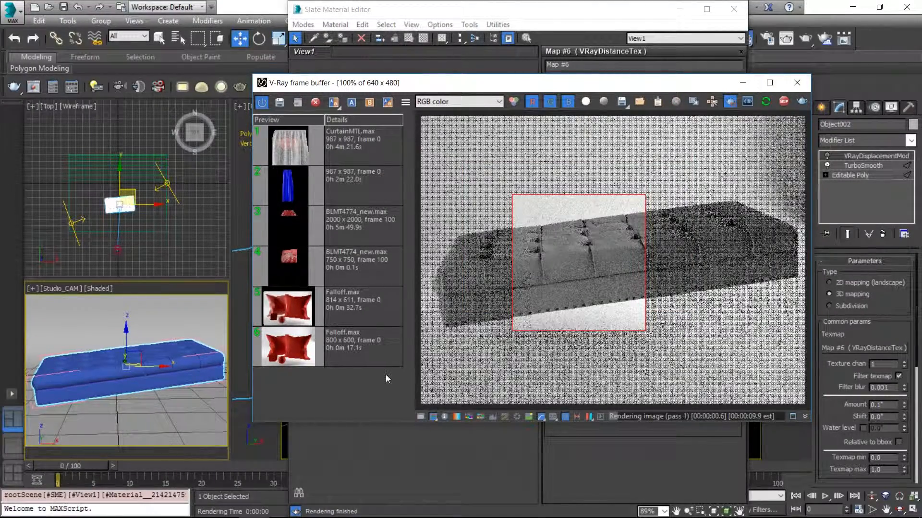
Uncover the node graph from the frame buffer and move the VRayMtl node down closer to the VRayDistanceTex map
drag(613, 86, 504, 303)
click(526, 129)
drag(525, 129, 476, 214)
scroll(419, 207, down, 4)
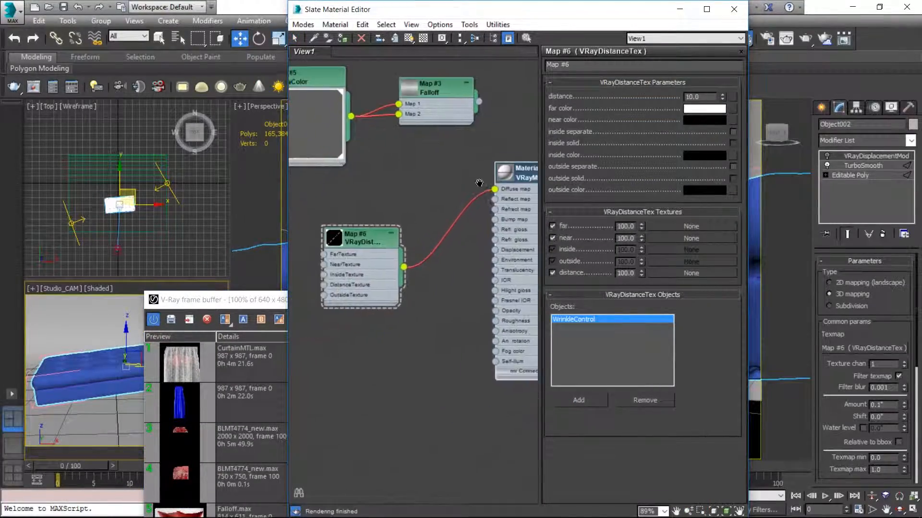
Render the front seam region of the Studio_CAM view again and enlarge the result
click(108, 380)
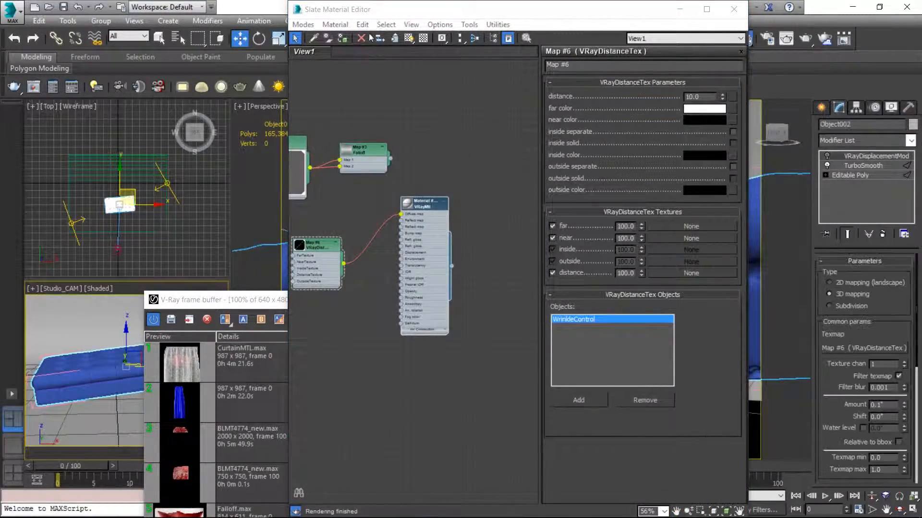
drag(263, 304, 361, 79)
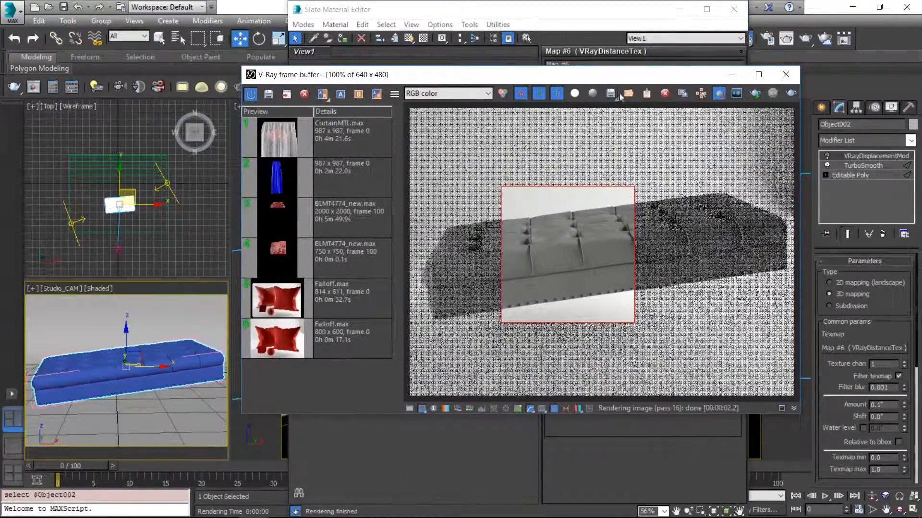
click(753, 95)
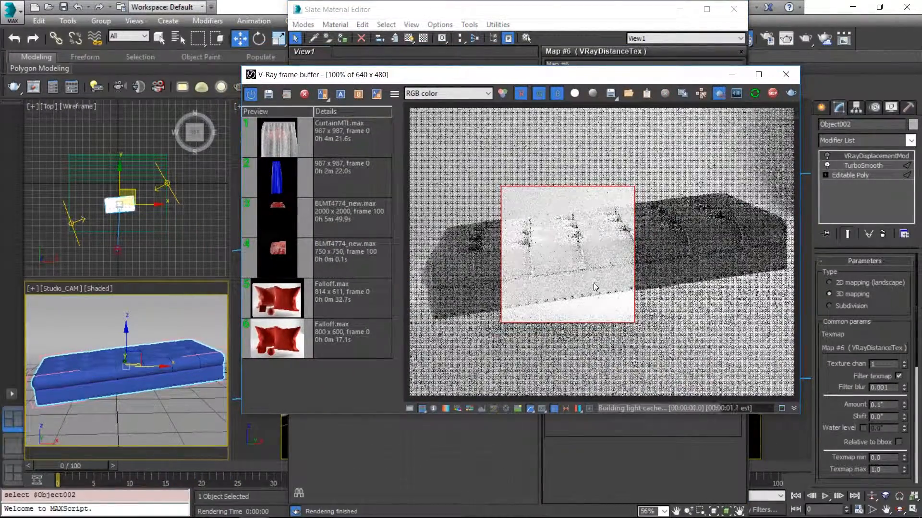
scroll(555, 279, up, 1)
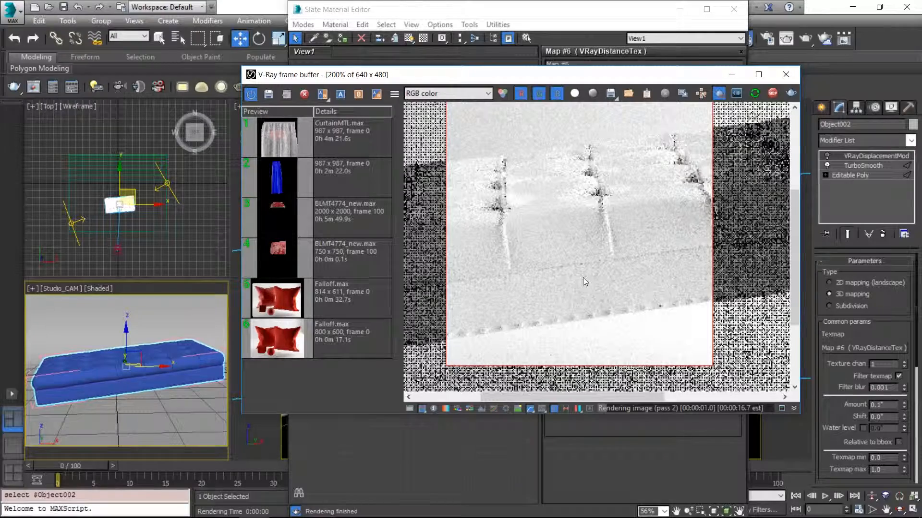
Uncover the VRayDistanceTex parameters from the frame buffer and set the distance to 1.0
drag(631, 79, 433, 167)
click(718, 103)
double_click(704, 96)
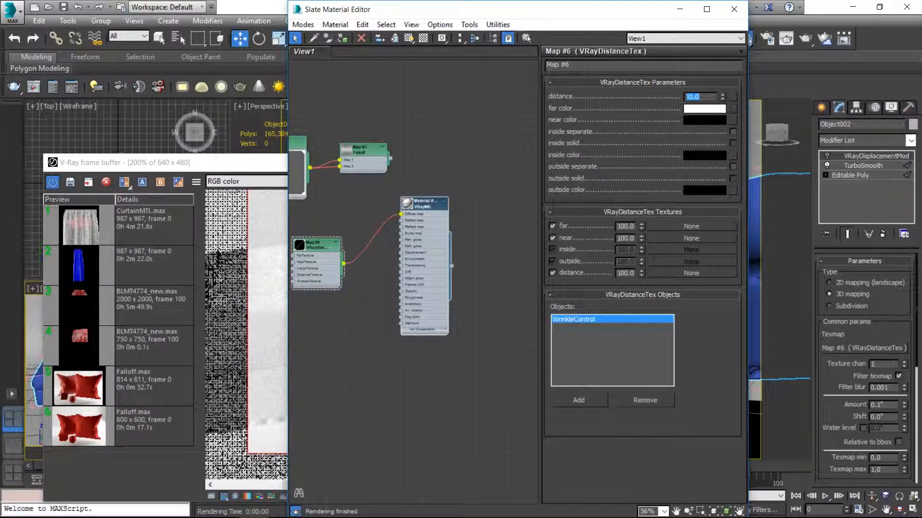
click(704, 109)
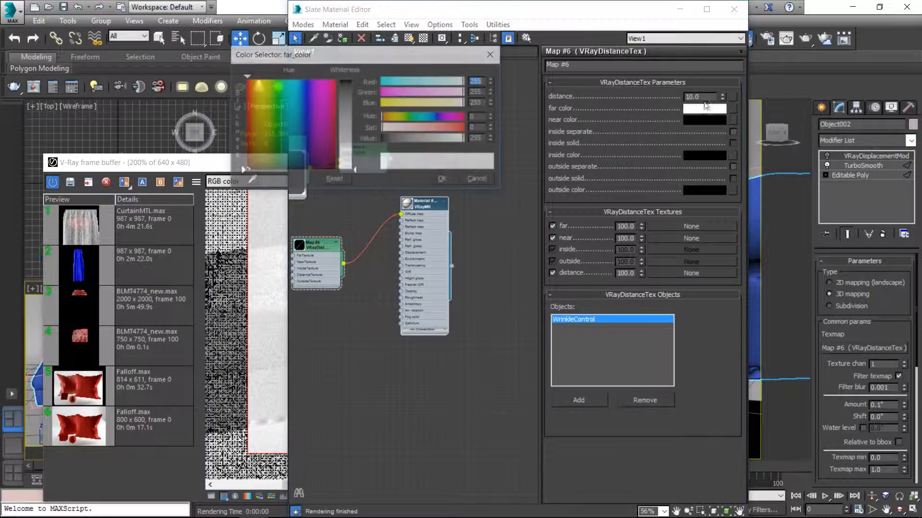
text(1)
key(Return)
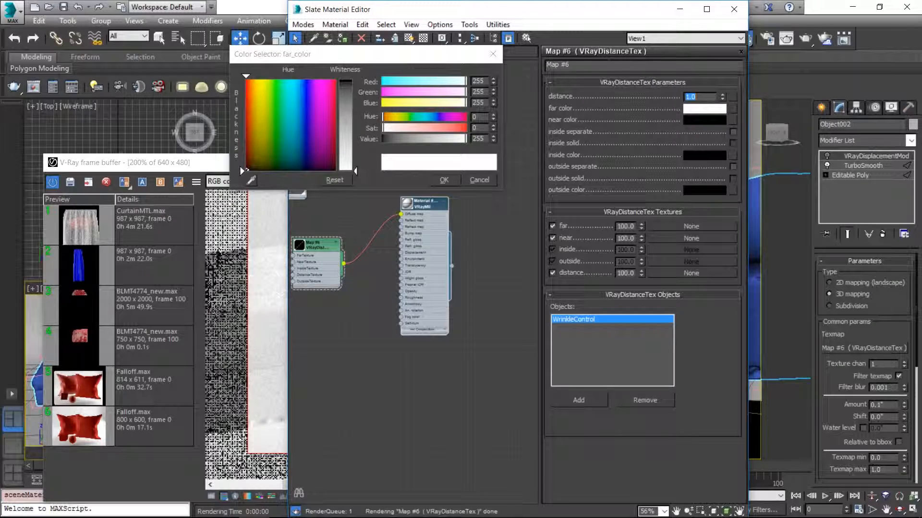
Set the VRayDistanceTex far color to pure red (255, 0, 0) and refresh the region render
drag(458, 132, 465, 129)
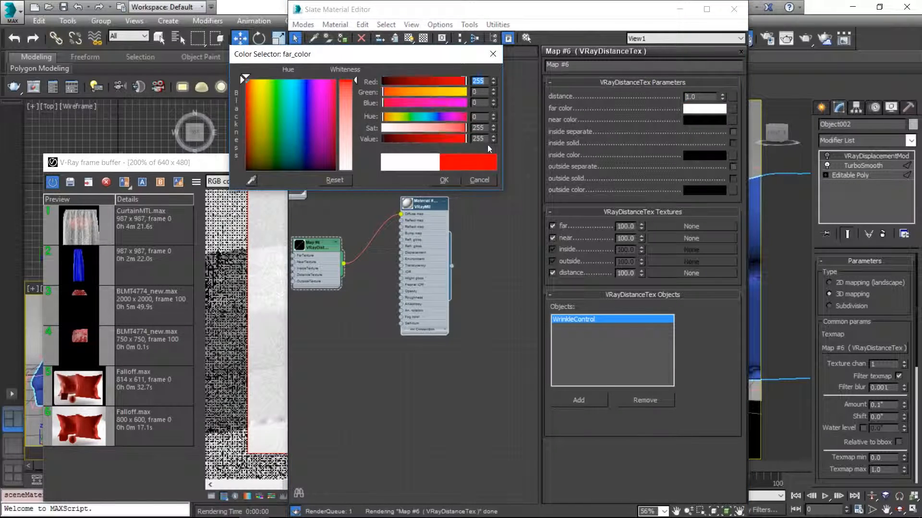
click(444, 180)
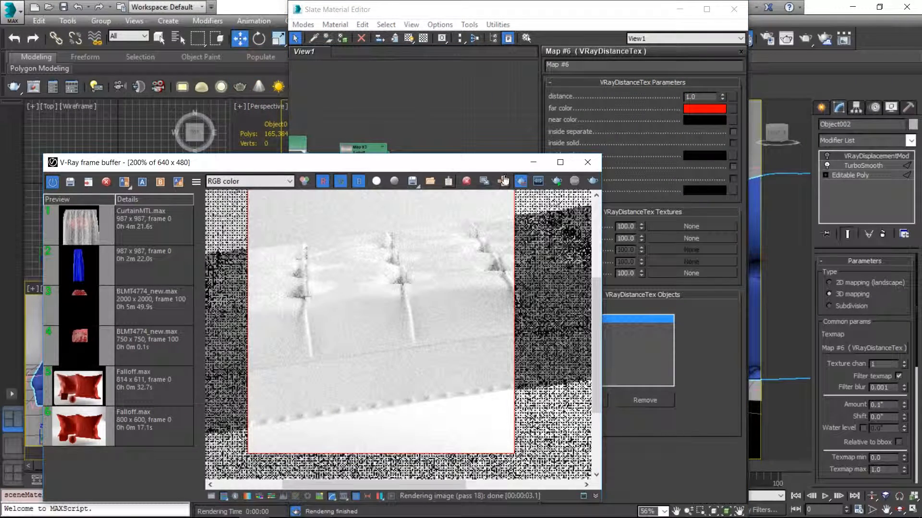
click(558, 182)
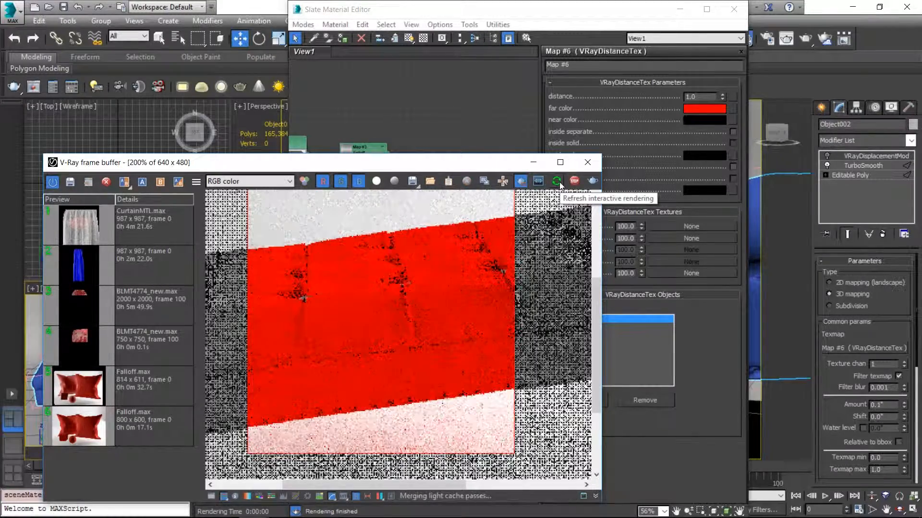
Swap the far and near colors of the VRayDistanceTex map and refresh the region render
drag(704, 108, 704, 116)
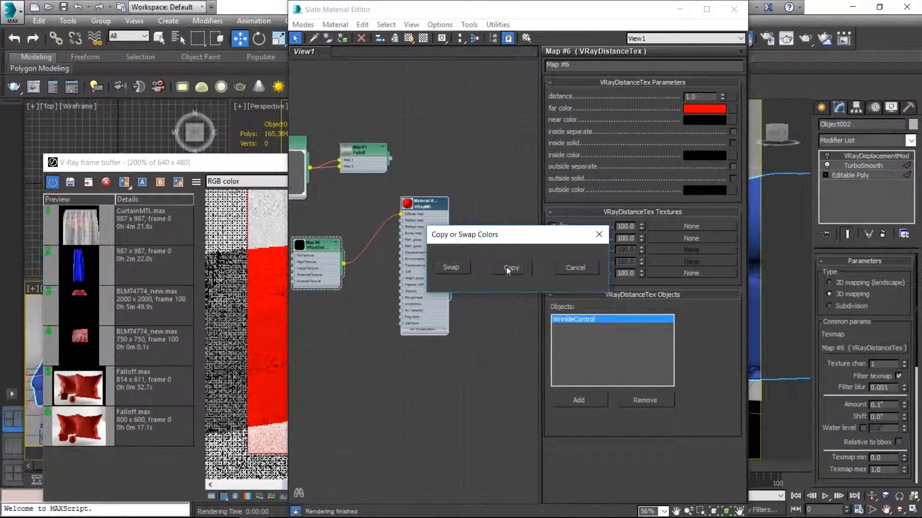
click(453, 267)
click(560, 182)
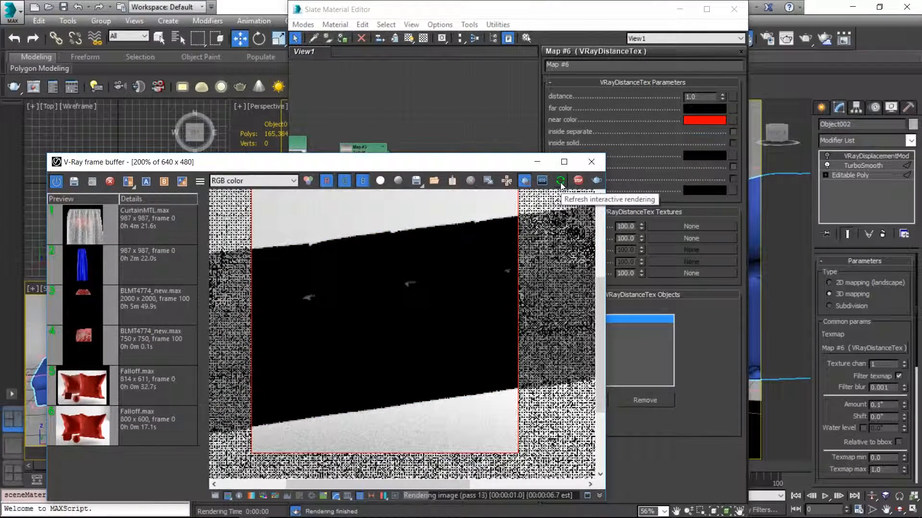
click(560, 182)
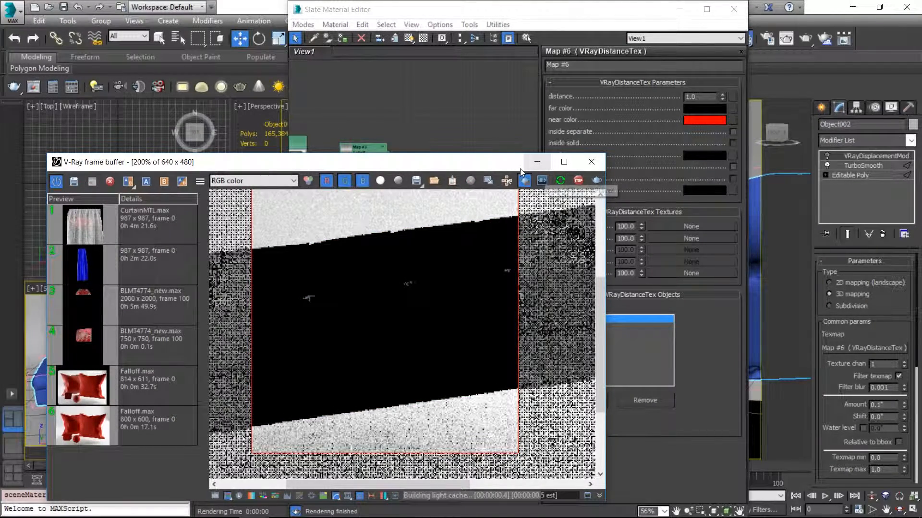
Turn on edged faces in the Studio_CAM view, restrict selection to Shapes, and select the WrinkleControl spline
drag(520, 168, 801, 115)
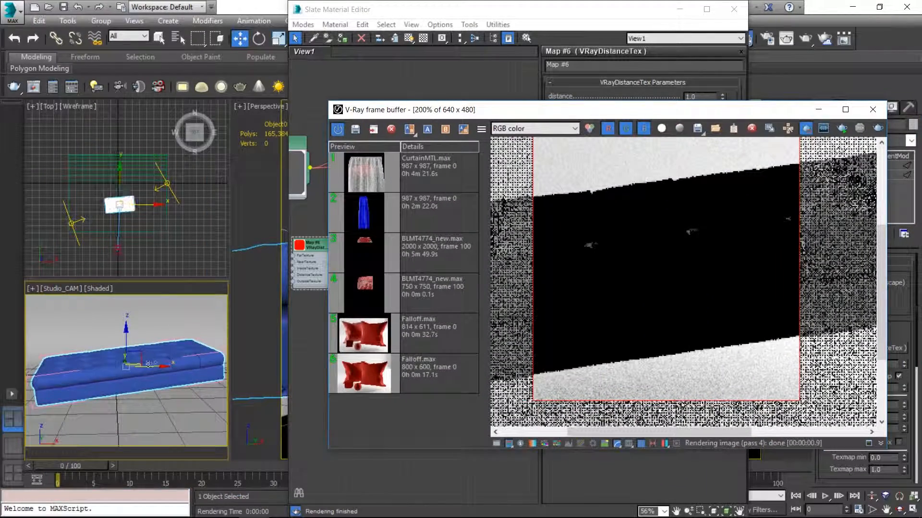
click(139, 375)
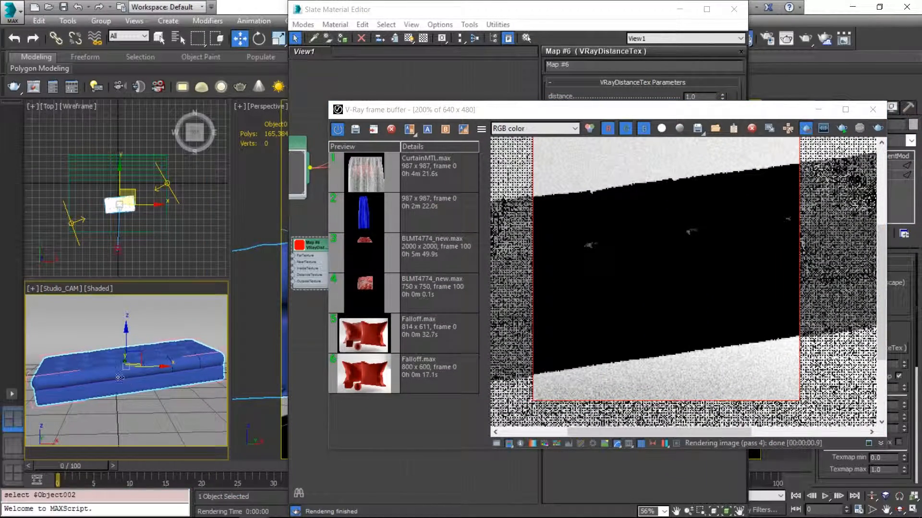
key(F4)
click(129, 36)
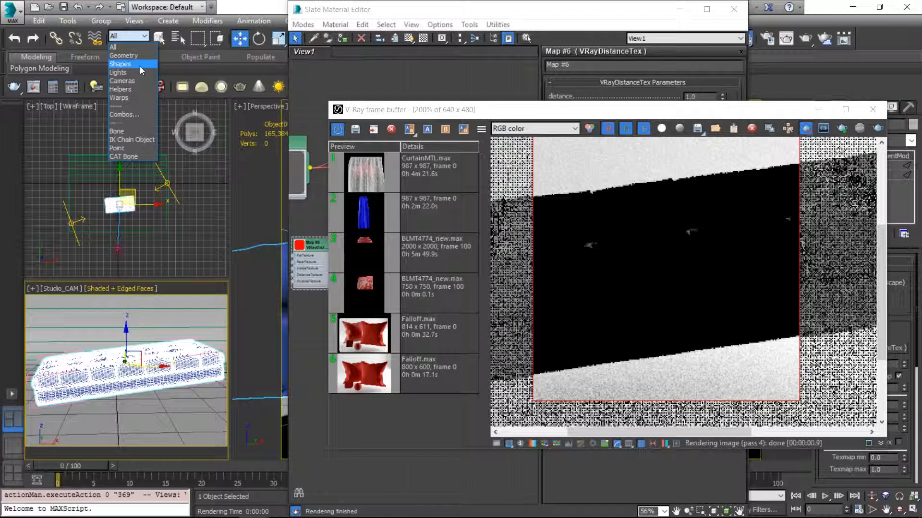
click(140, 65)
click(114, 396)
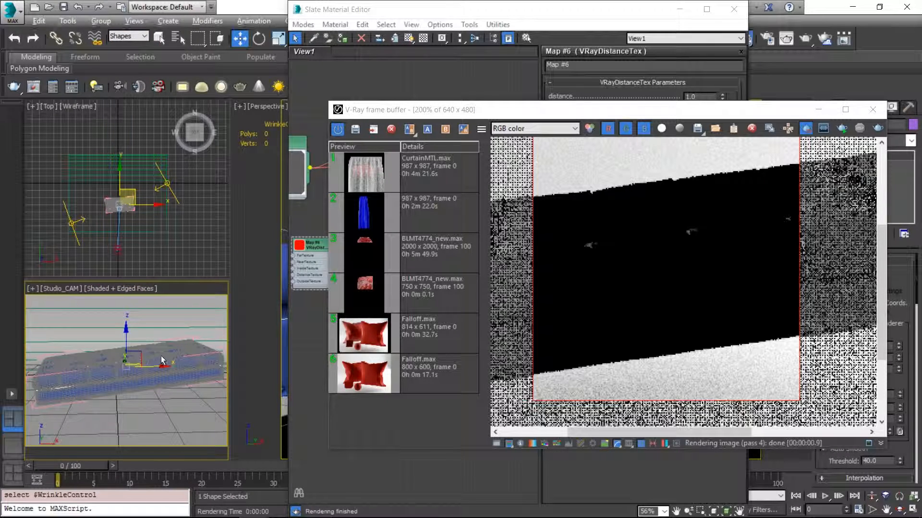
Nudge the WrinkleControl spline about 0.2 units along negative Y in the Top view, refresh the render, and clear the selection in Studio_CAM
scroll(130, 187, up, 5)
middle_drag(108, 239, 120, 170)
scroll(121, 169, up, 4)
drag(120, 169, 121, 172)
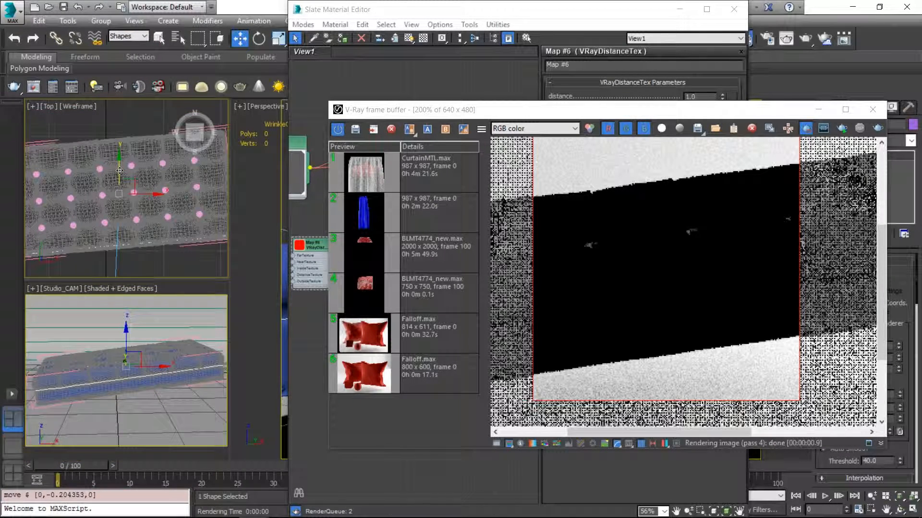
click(842, 129)
click(174, 351)
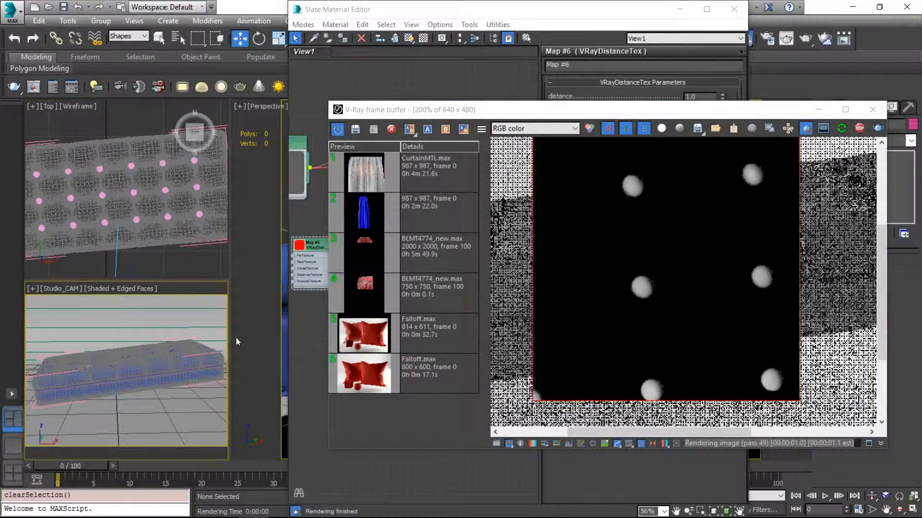
Uncover the VRayDistanceTex parameters and set the distance to 5.0
drag(736, 120, 336, 122)
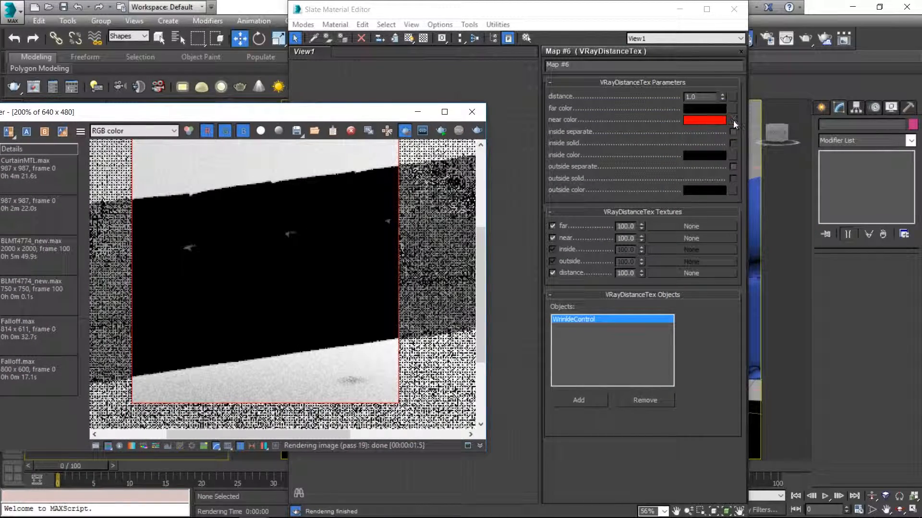
click(701, 97)
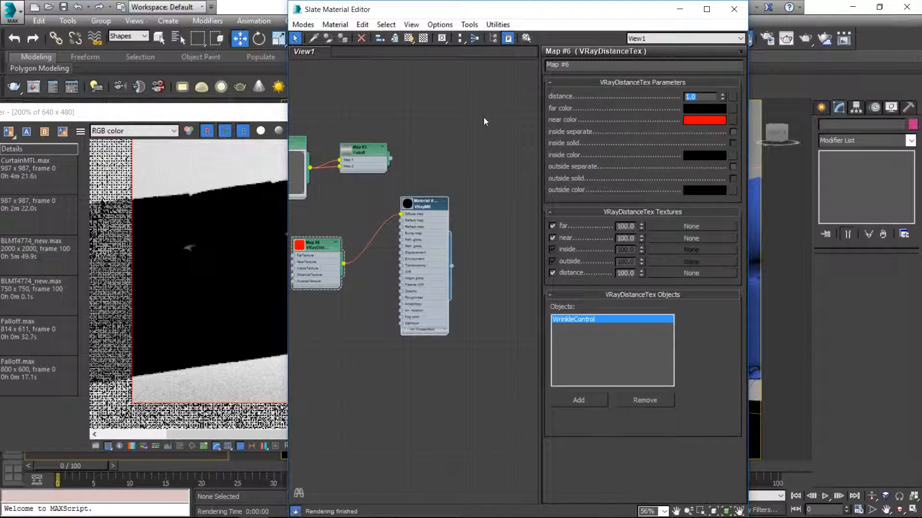
text(5)
key(Return)
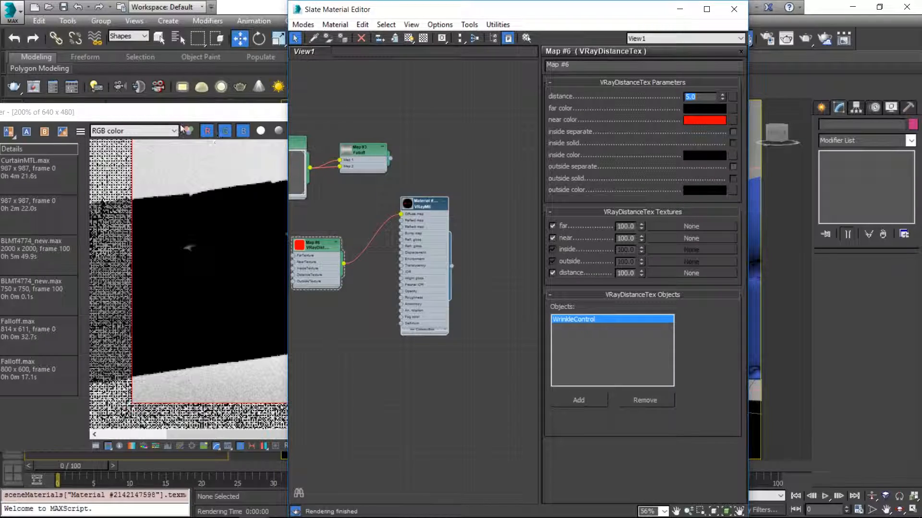
Select the WrinkleControl spline in the Studio_CAM view and uncover its modifier settings from the frame buffer
drag(387, 115, 802, 110)
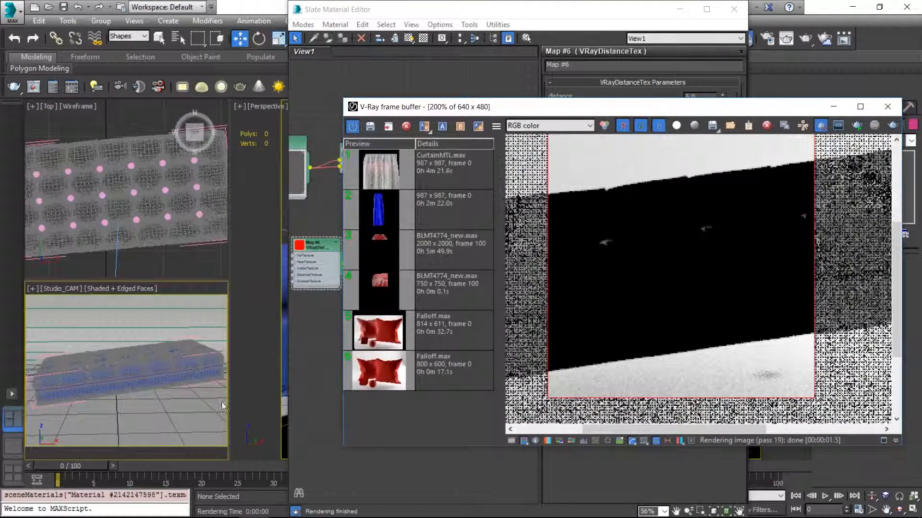
click(143, 376)
drag(643, 111, 415, 110)
click(881, 138)
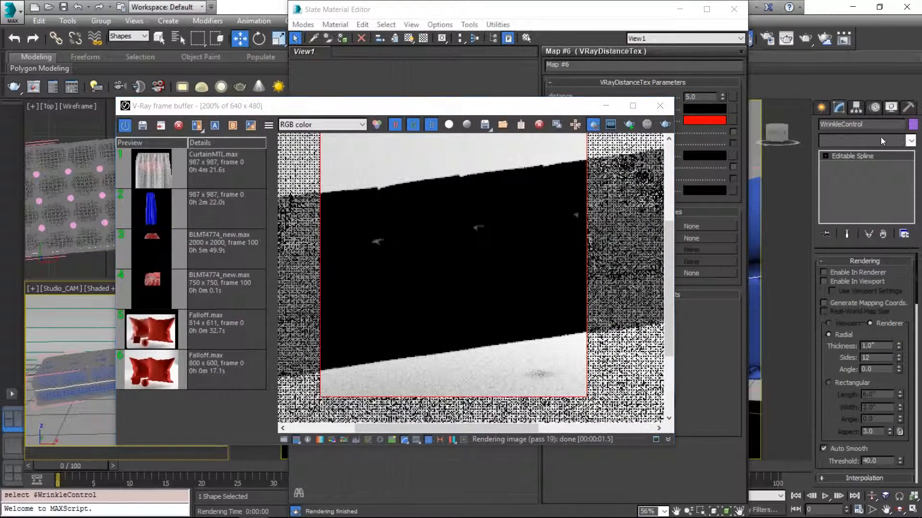
click(890, 142)
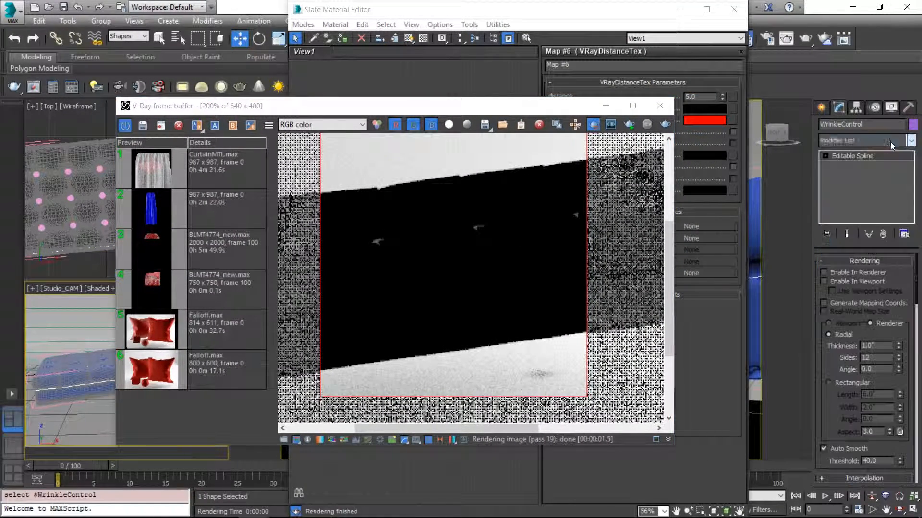
Enable the WrinkleControl spline in the renderer and the viewport, and refresh the Studio_CAM region render
click(824, 273)
click(823, 282)
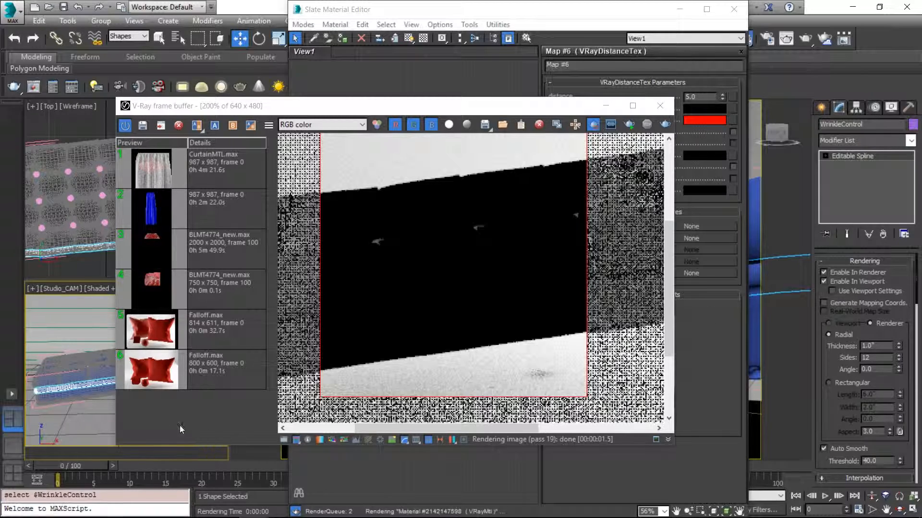
right_click(71, 387)
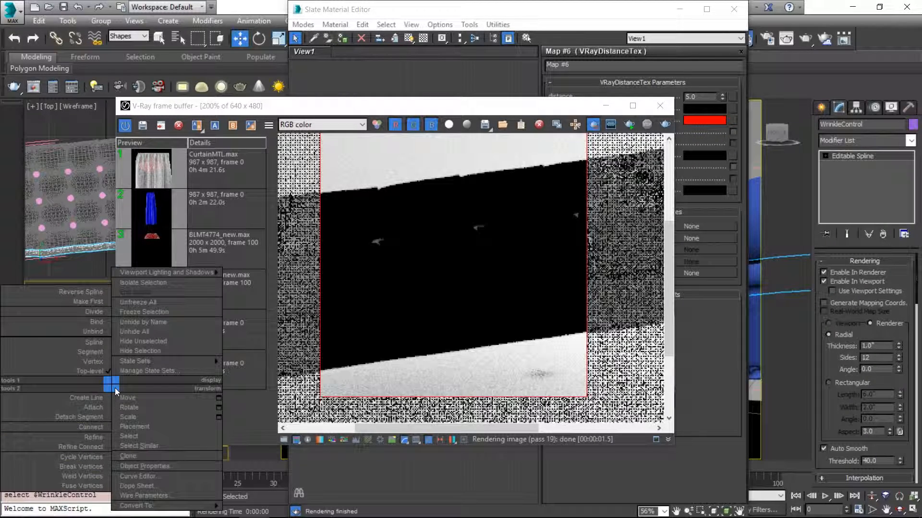
click(629, 124)
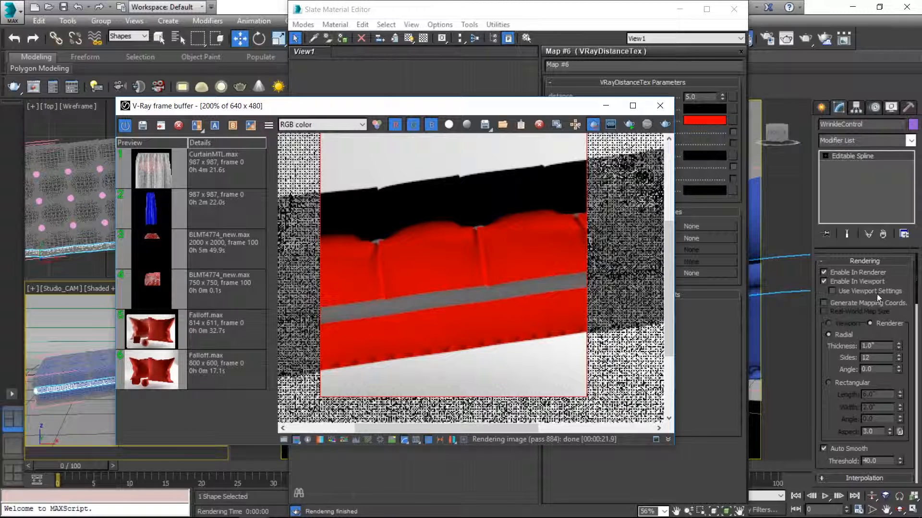
Disable rendering of the WrinkleControl spline in both the renderer and the viewport
click(831, 272)
click(831, 272)
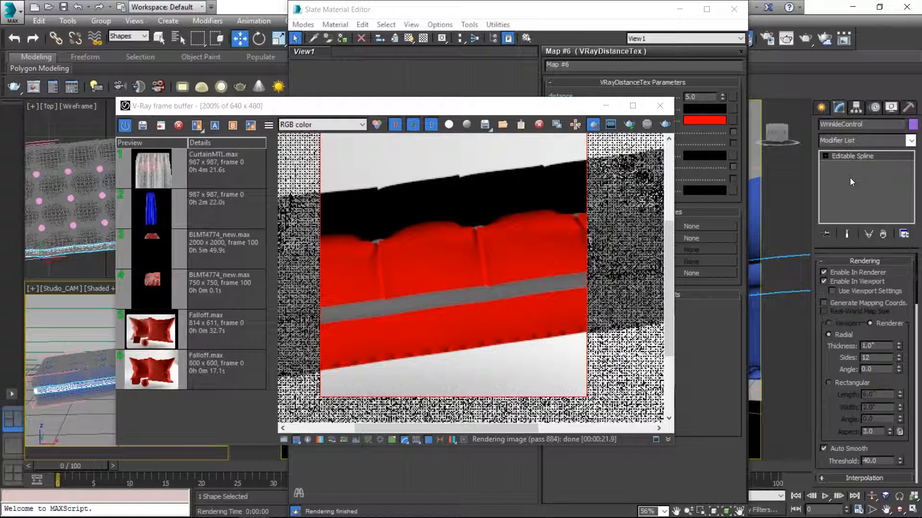
click(837, 282)
click(838, 273)
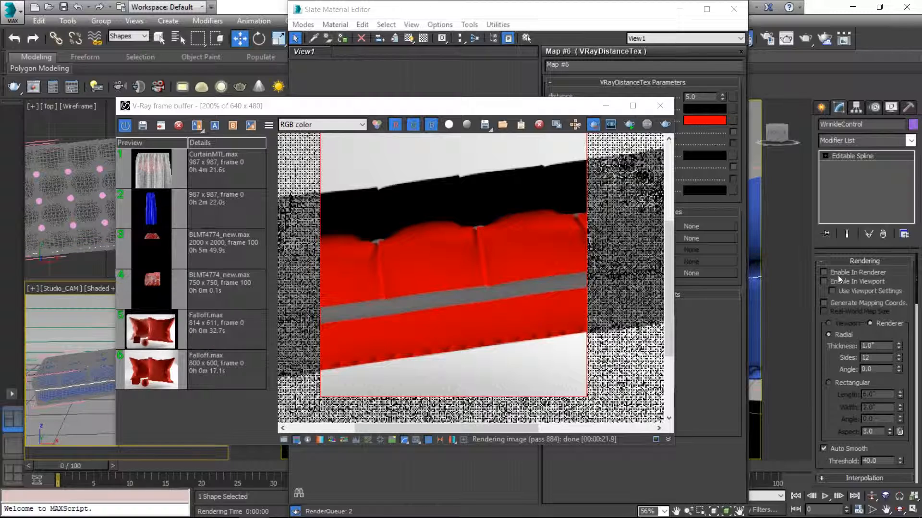
Add a Sweep modifier to the WrinkleControl spline
click(868, 140)
text(st)
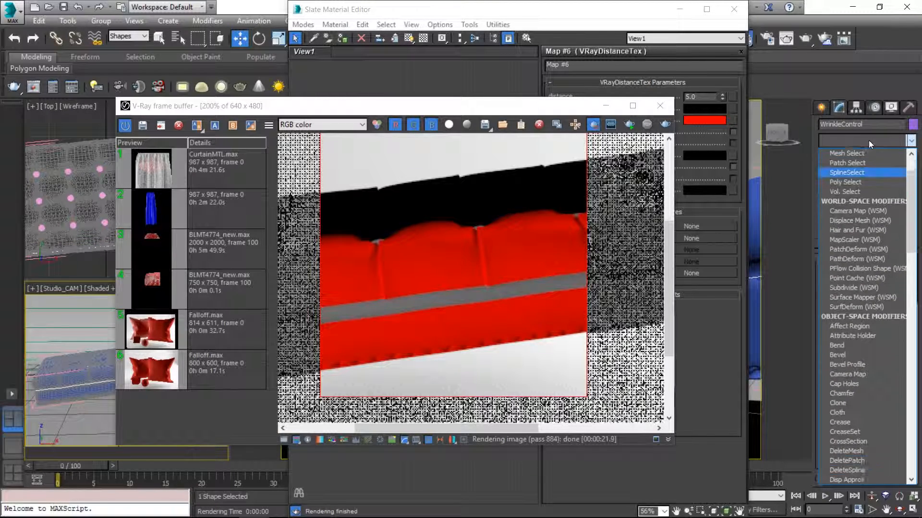
text(sw)
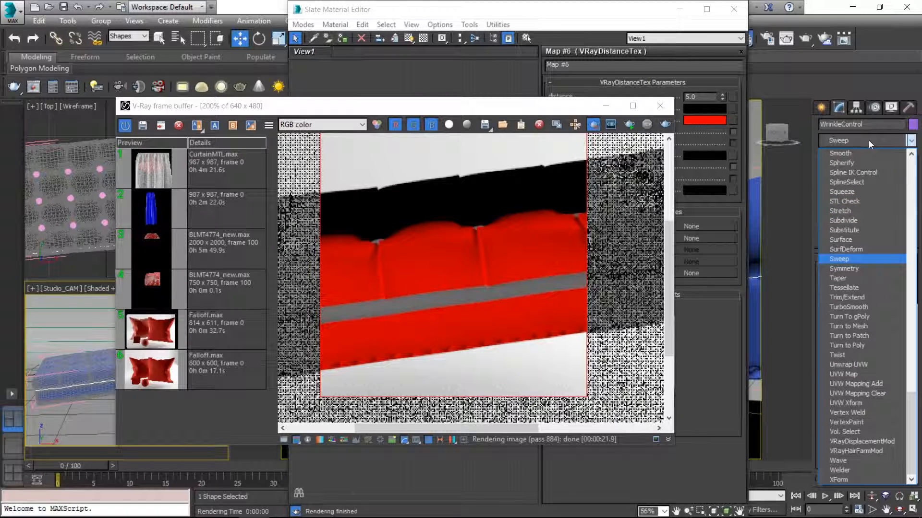
key(Return)
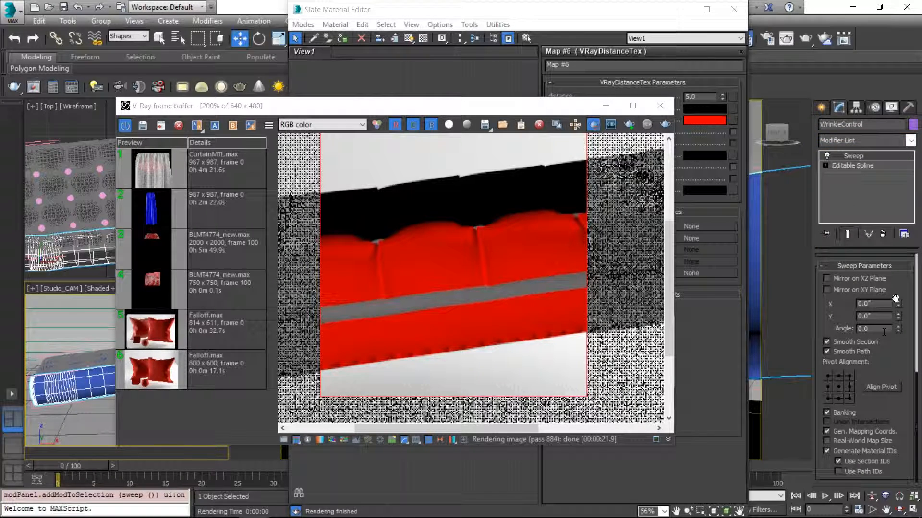
Give the sweep a built-in Cylinder section with 1 interpolation step and a radius of 0.03"
scroll(888, 370, up, 5)
drag(890, 337, 894, 396)
click(898, 334)
Add a new VRayMtl to the material graph and place it beside the Falloff and existing VRayMtl nodes
drag(482, 101, 520, 344)
click(446, 119)
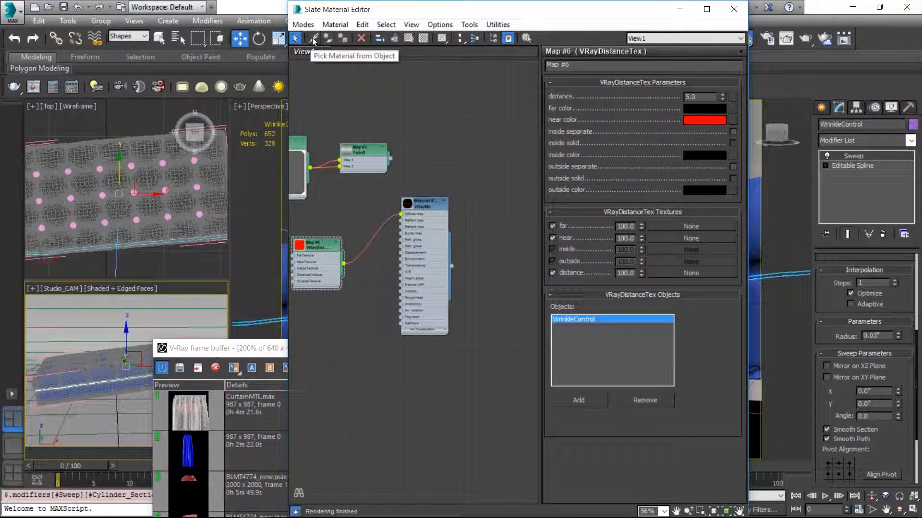
right_click(434, 105)
mouse_move(473, 126)
mouse_move(375, 139)
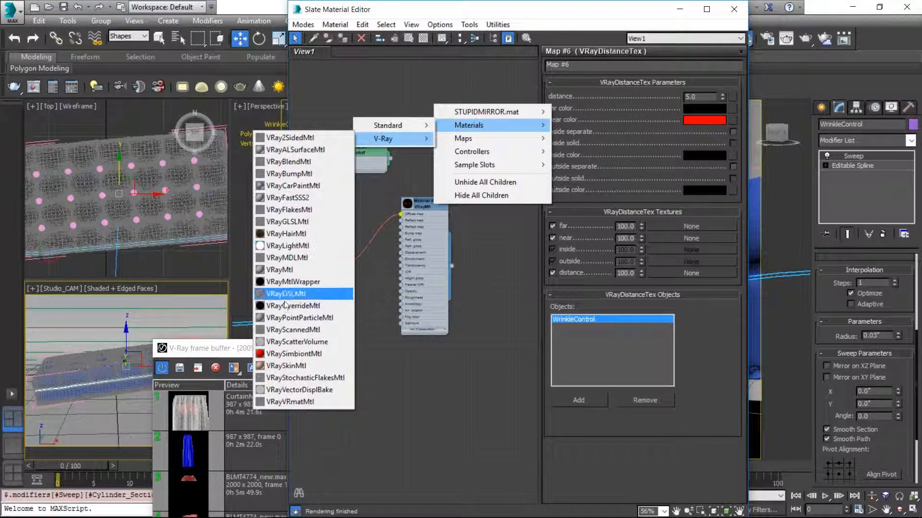
click(279, 270)
drag(434, 100, 520, 124)
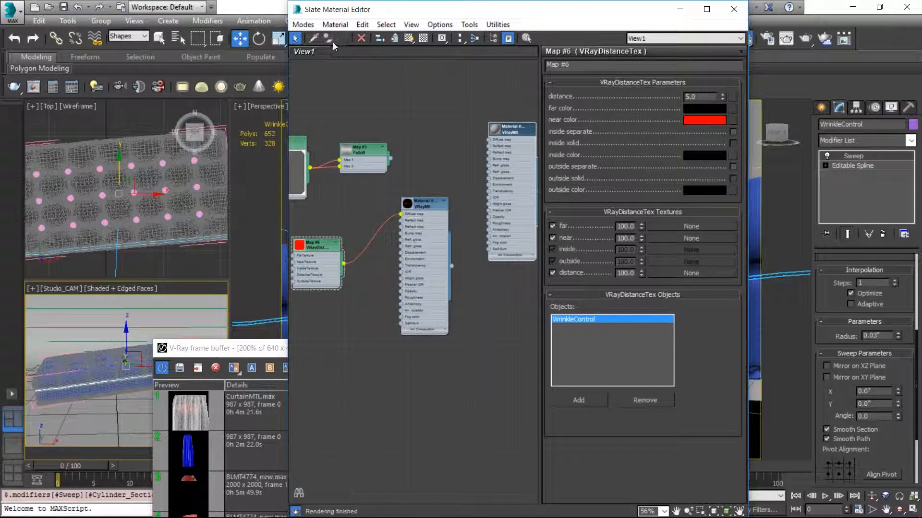
Disconnect the VRayDistanceTex map from the material's diffuse slot and inspect the ottoman's seam in the render at 400%
drag(249, 352, 300, 142)
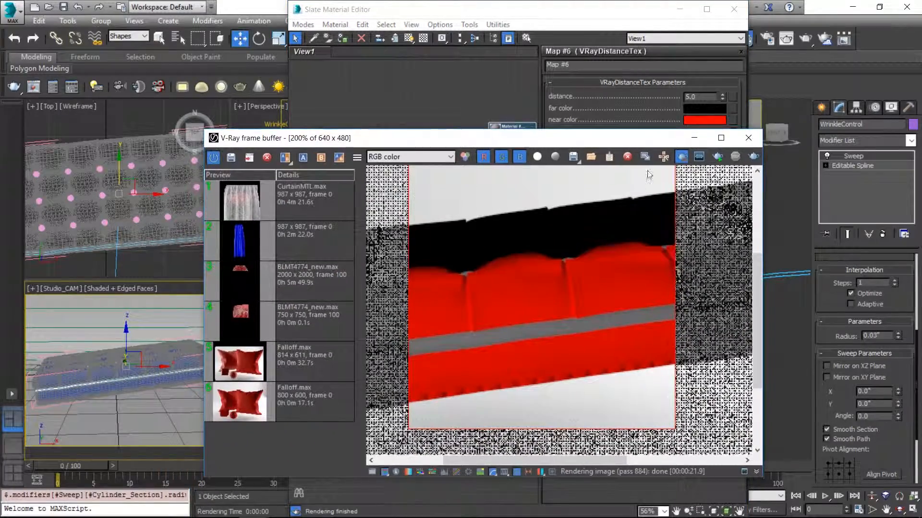
drag(650, 139, 639, 300)
drag(401, 215, 376, 221)
click(285, 298)
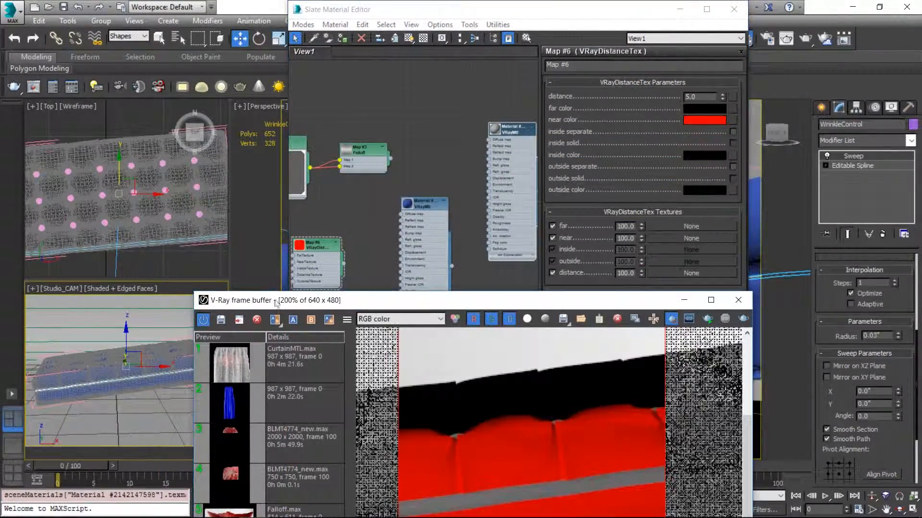
drag(565, 302, 614, 170)
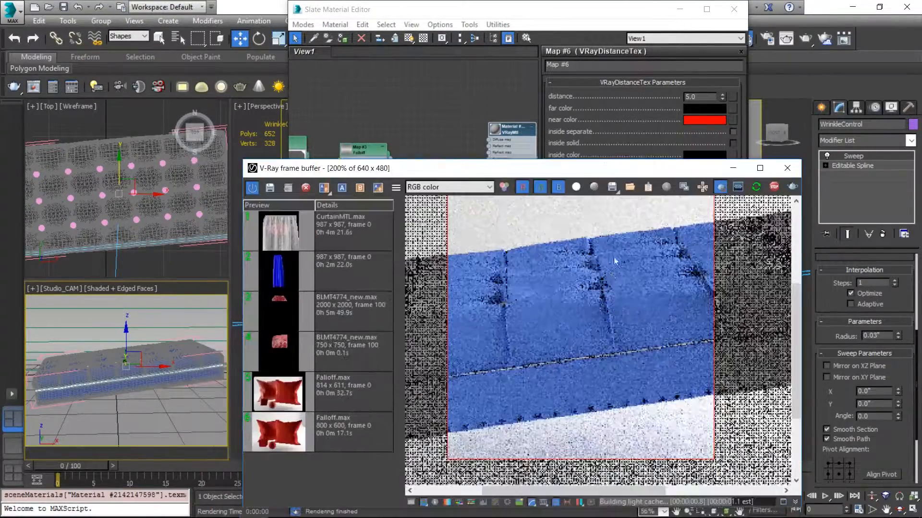
scroll(572, 364, up, 1)
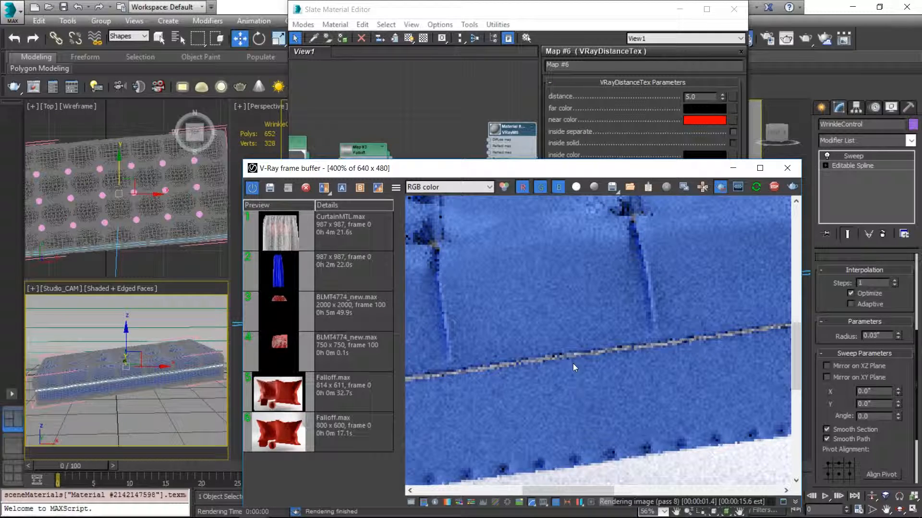
middle_drag(573, 364, 550, 329)
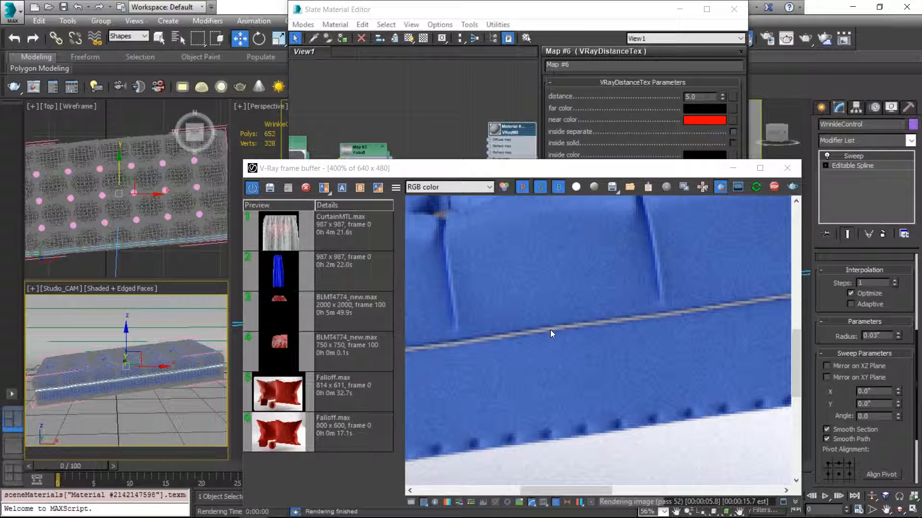
Orbit the Studio_CAM camera to frame the ottoman's long seam in the interactive render
click(419, 155)
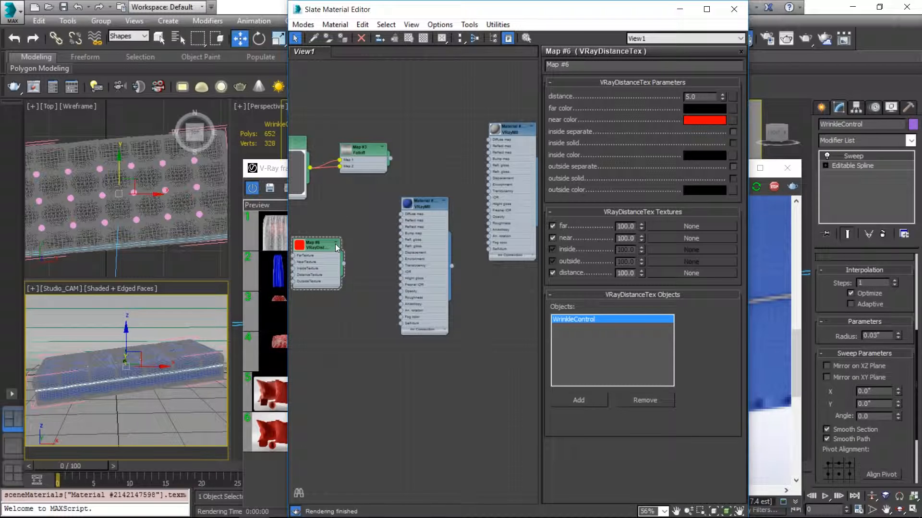
drag(405, 166, 278, 167)
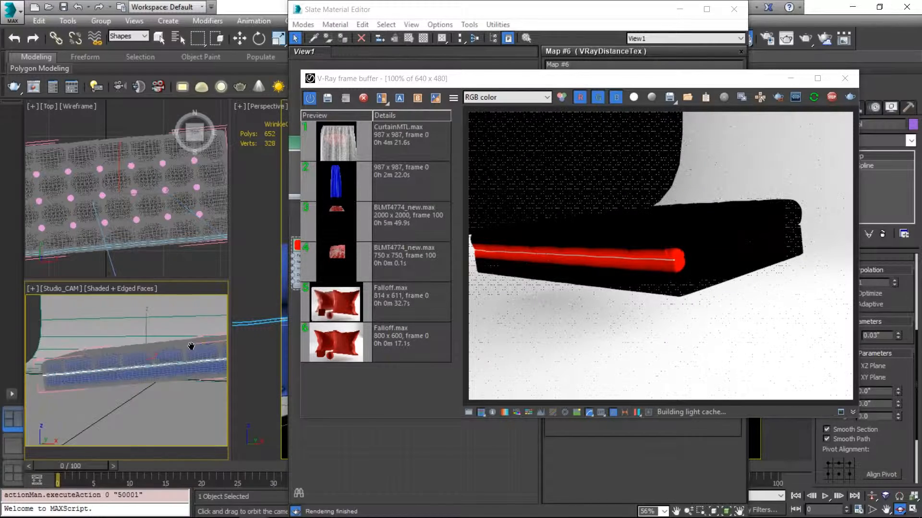
drag(191, 346, 176, 346)
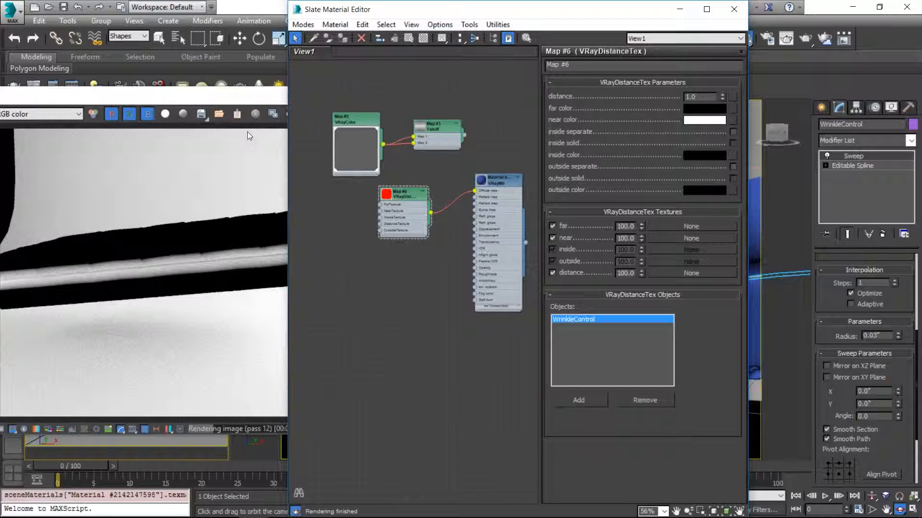
drag(247, 131, 174, 107)
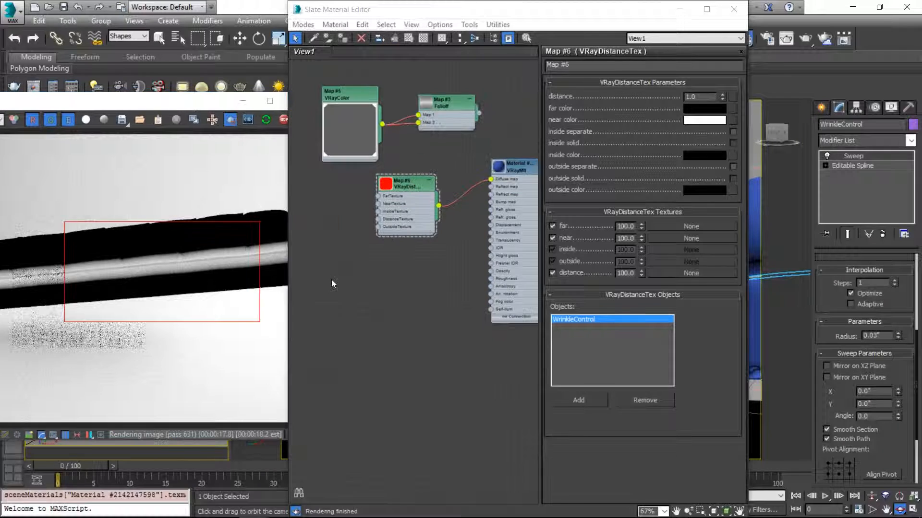
Add a BerconNoise map below the VRayDistanceTex node and open its parameters
right_click(337, 279)
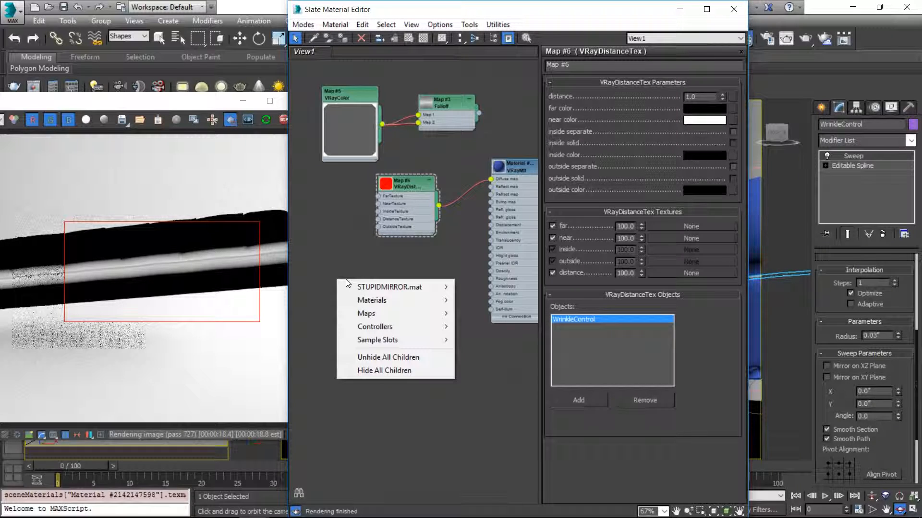
mouse_move(338, 318)
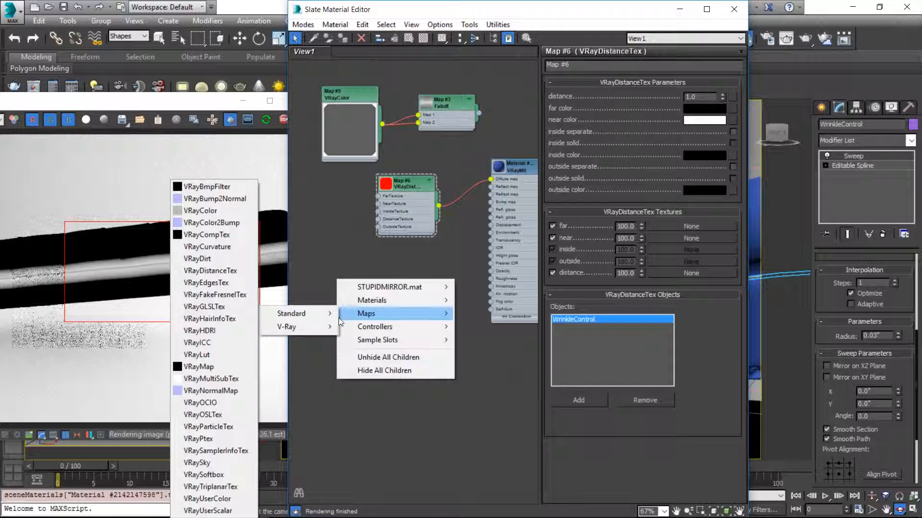
mouse_move(315, 344)
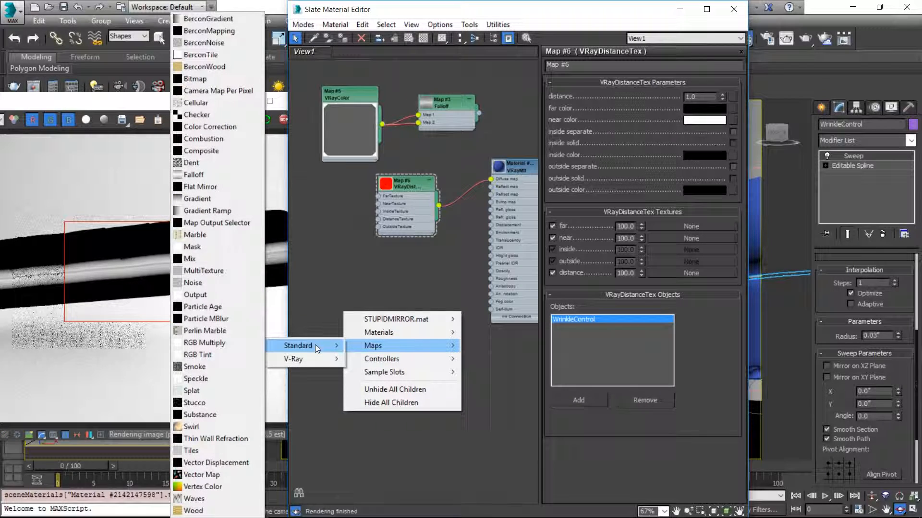
click(215, 43)
drag(340, 314, 406, 267)
double_click(391, 283)
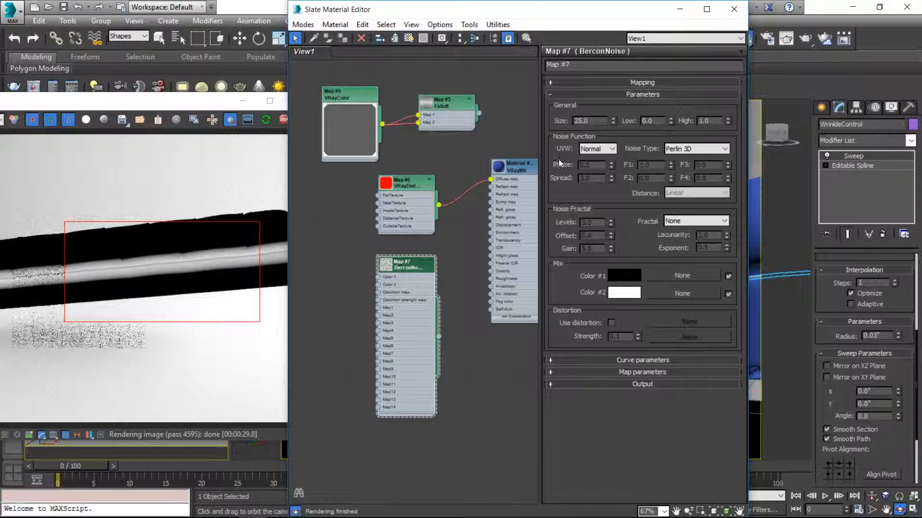
Set the BerconNoise size to 2 and connect the map to the NearTexture input of the VRayDistanceTex
click(615, 82)
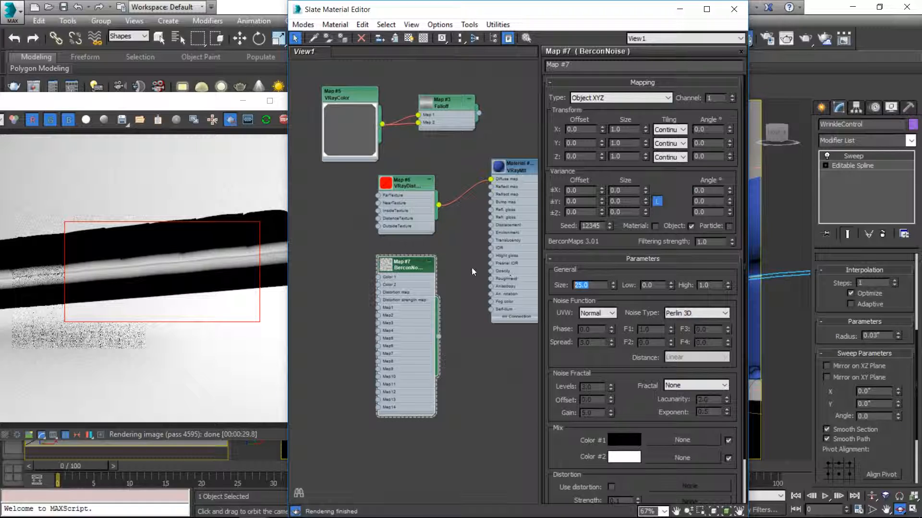
double_click(387, 264)
scroll(390, 316, up, 3)
double_click(583, 285)
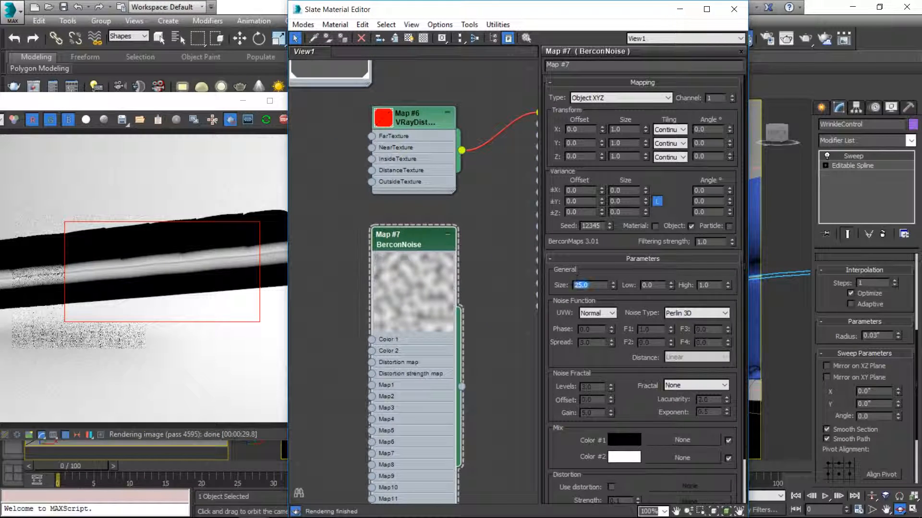
text(2)
key(Return)
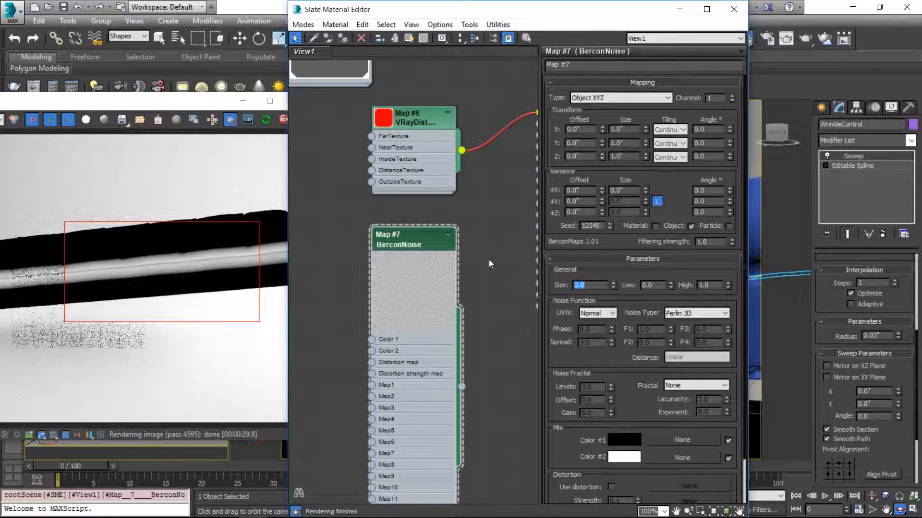
drag(462, 386, 372, 148)
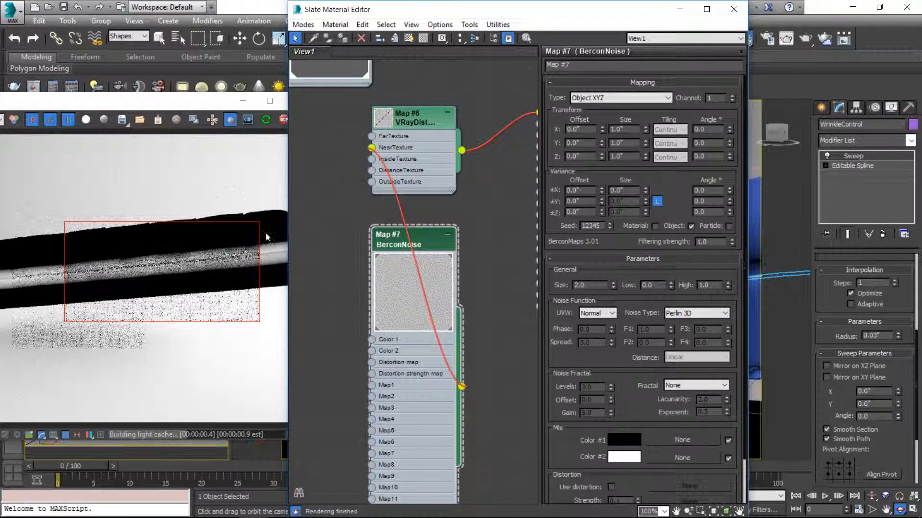
drag(383, 230, 252, 192)
middle_drag(349, 171, 451, 177)
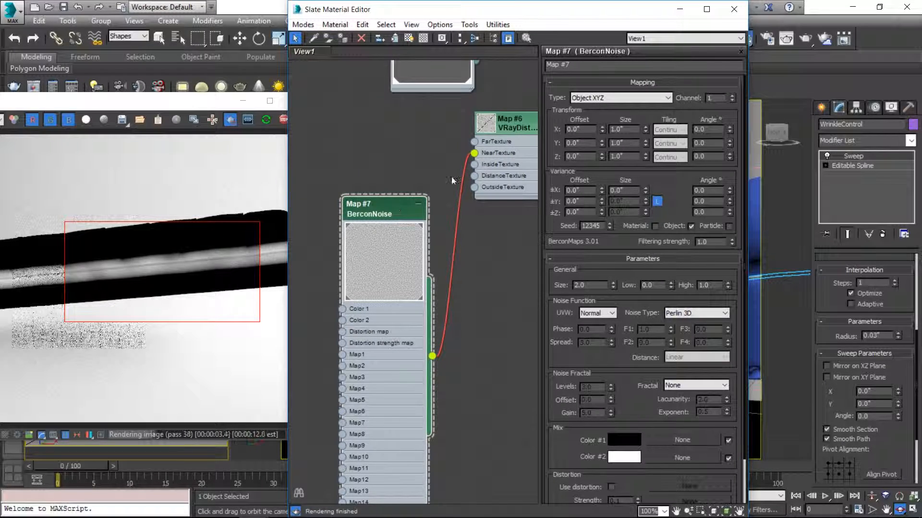
Try a BerconNoise size of 0.1, and set it to 0.5 instead
drag(591, 286, 521, 285)
text(0.1)
key(Return)
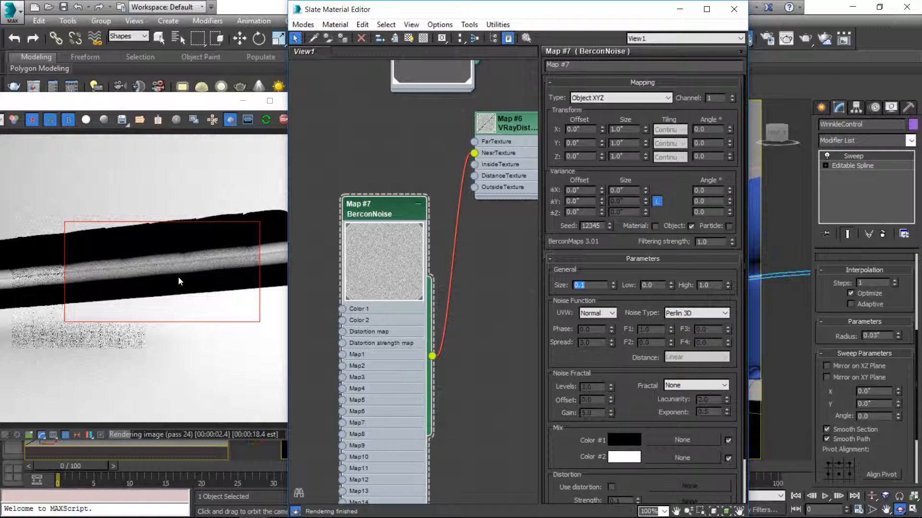
text(0.5)
key(Return)
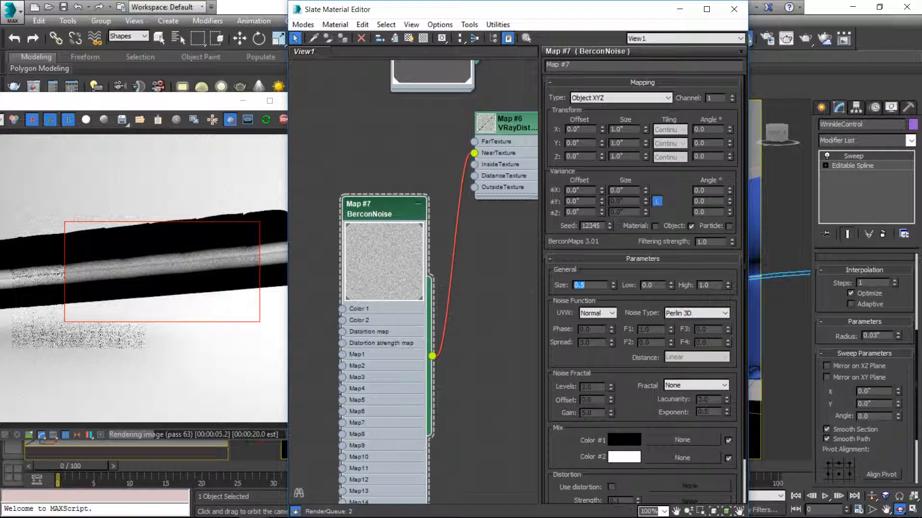
Set the BerconNoise fractal to Turbulence and its noise type to Worley (Voronoi)
click(693, 385)
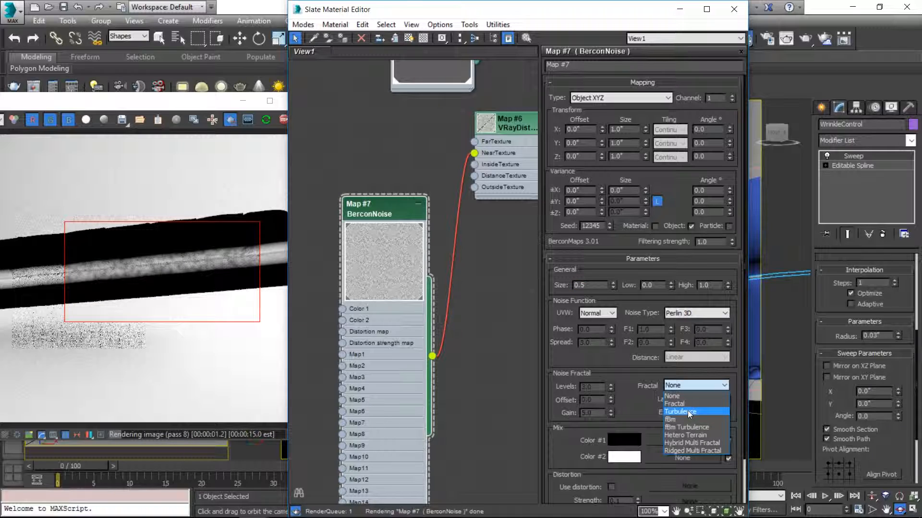
click(688, 411)
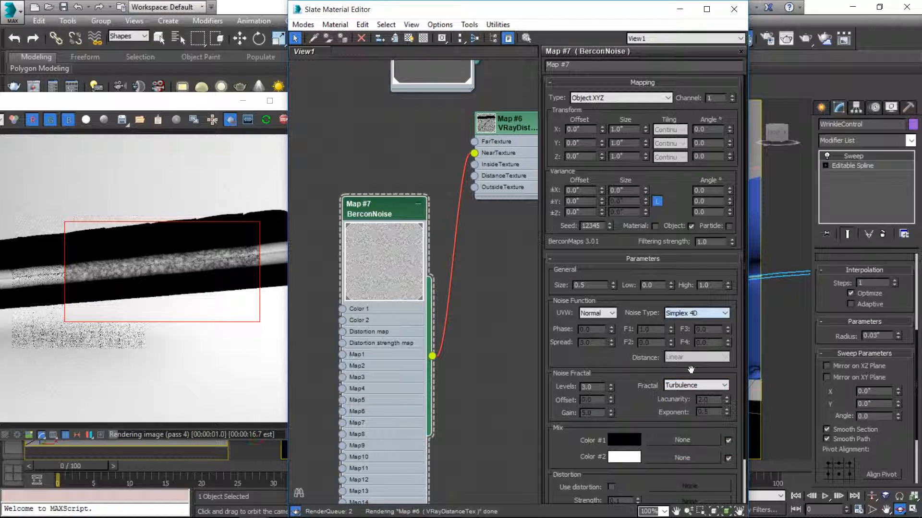
click(669, 365)
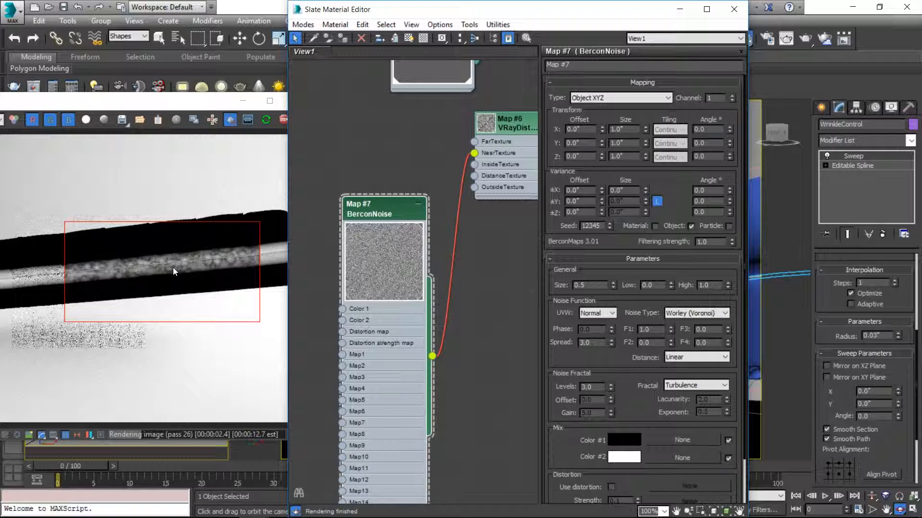
drag(642, 51, 642, 52)
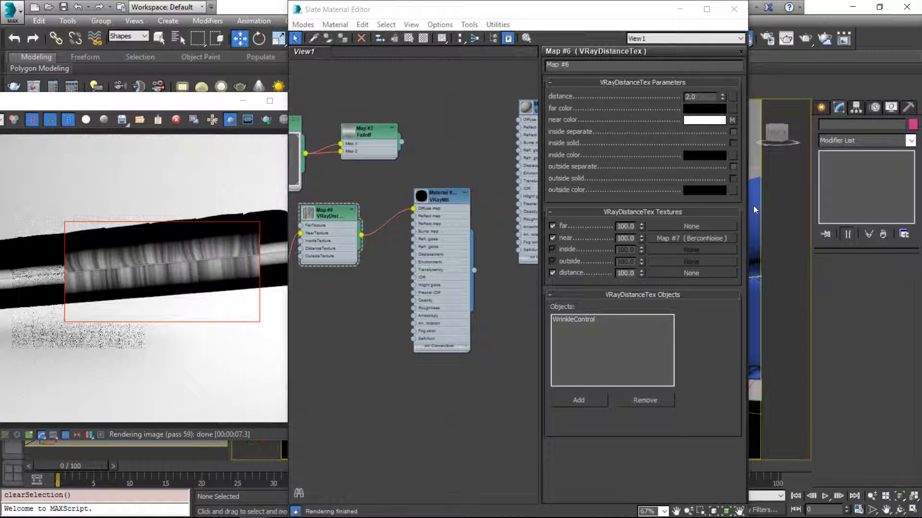
Set the selection filter to All, select the ottoman mesh Object002 and enable its VRayDisplacementMod modifier
click(126, 36)
click(117, 47)
click(758, 216)
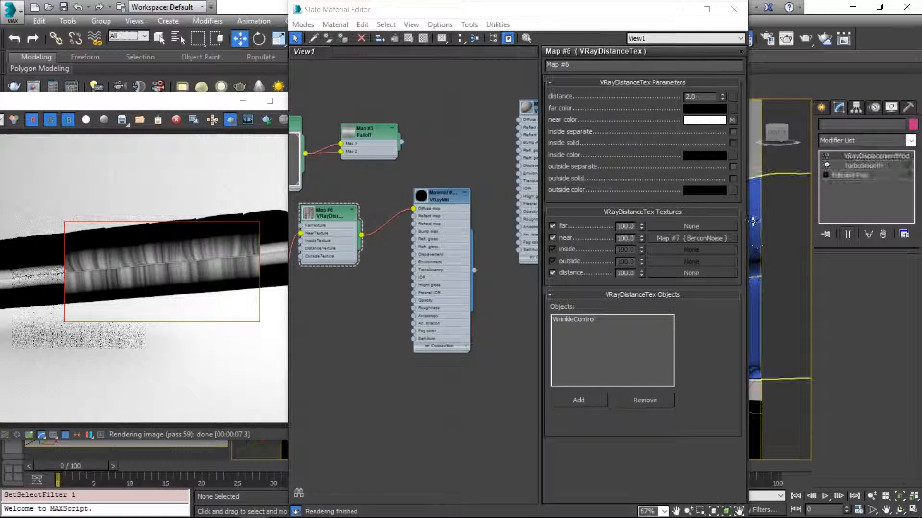
click(826, 156)
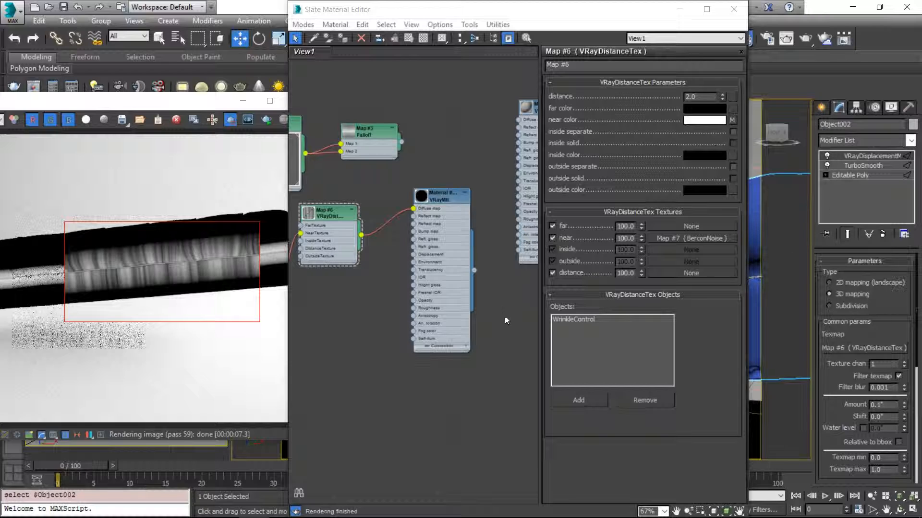
Connect the Falloff map to the material's diffuse slot and render with the ottoman's VRayDisplacementMod switched off
scroll(489, 193, up, 2)
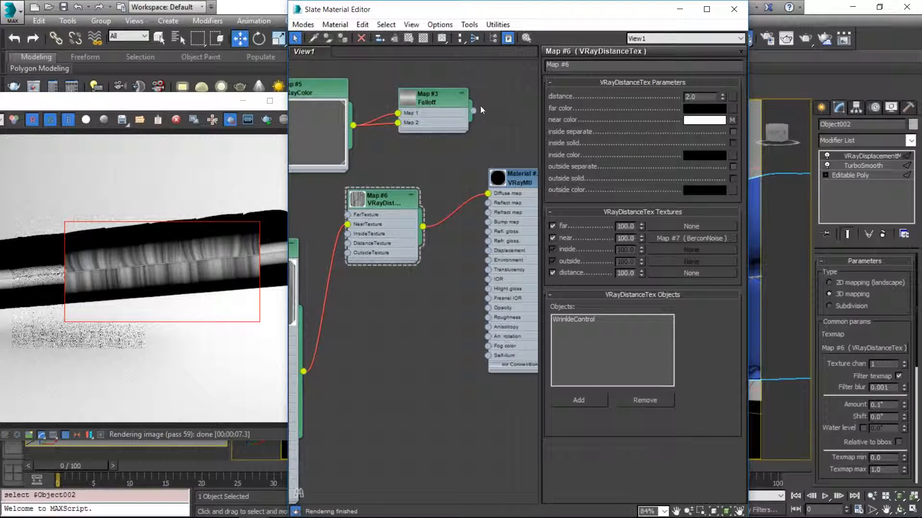
drag(474, 112, 489, 194)
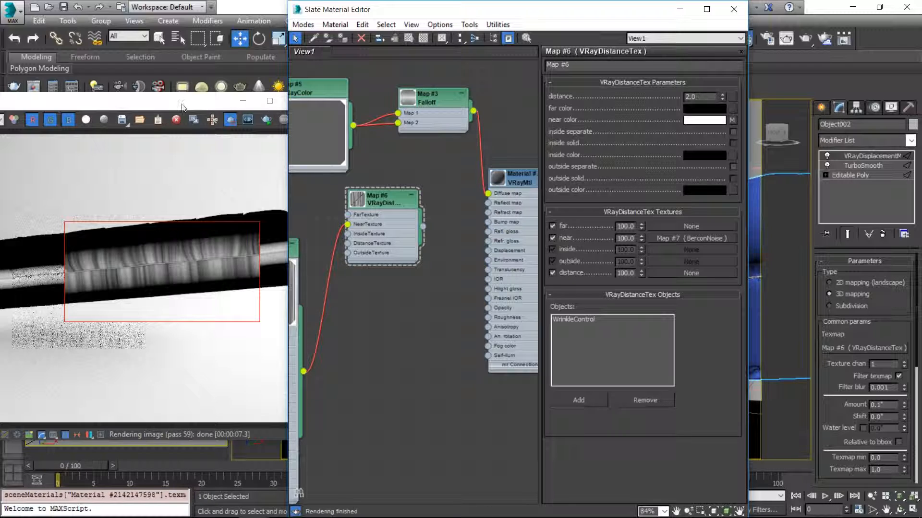
click(826, 156)
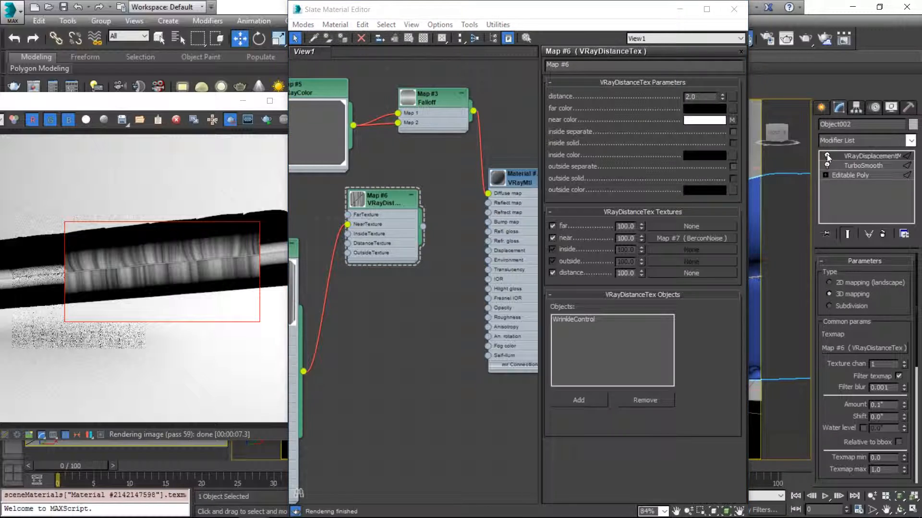
click(265, 119)
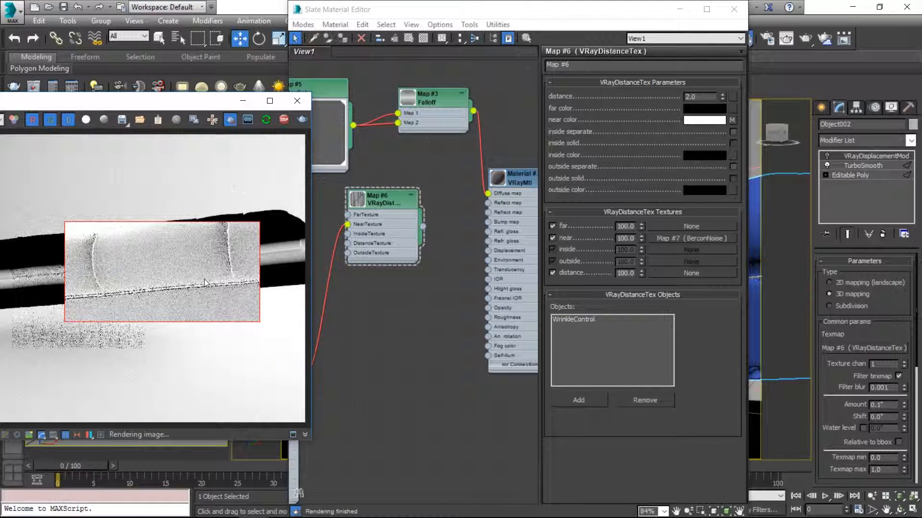
Activate the Studio_CAM view and draw a larger render region across the ottoman
click(163, 453)
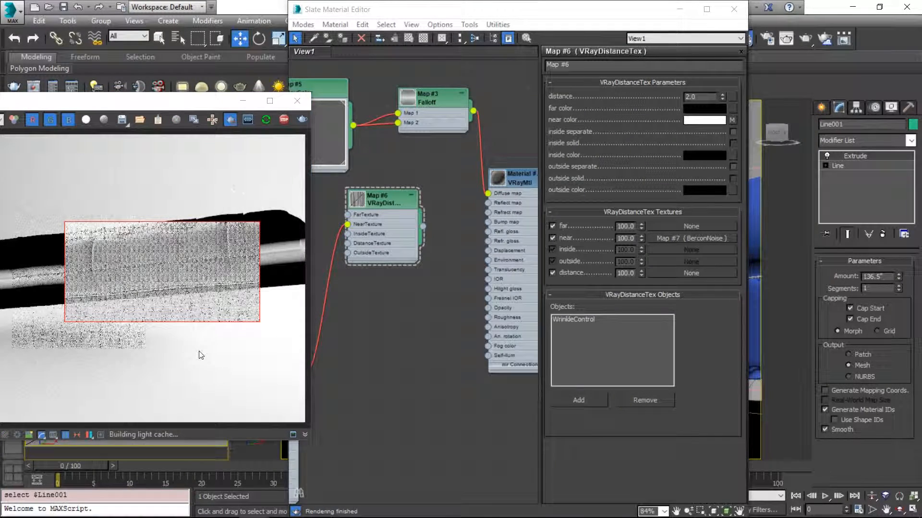
drag(2, 187, 324, 338)
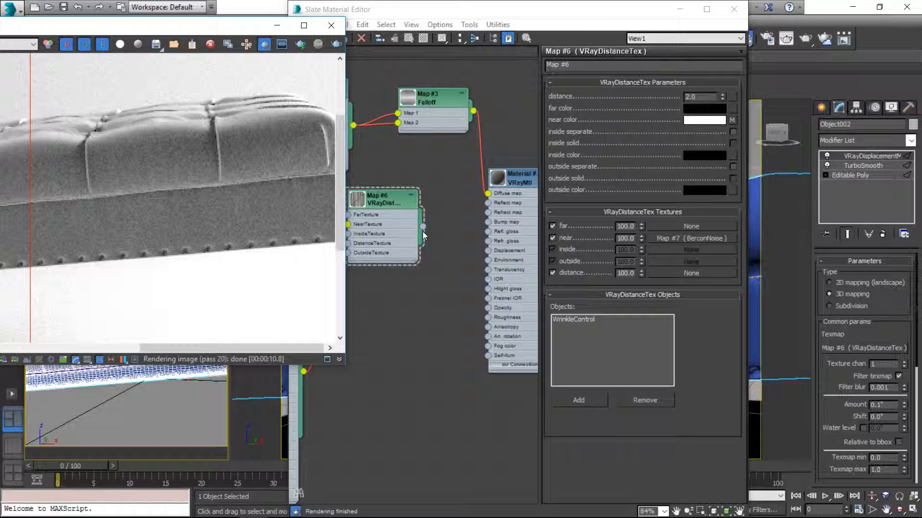
Instance the VRayDistanceTex map into the ottoman's VRayDisplacementMod texmap and turn off Filter texmap
drag(423, 228, 863, 348)
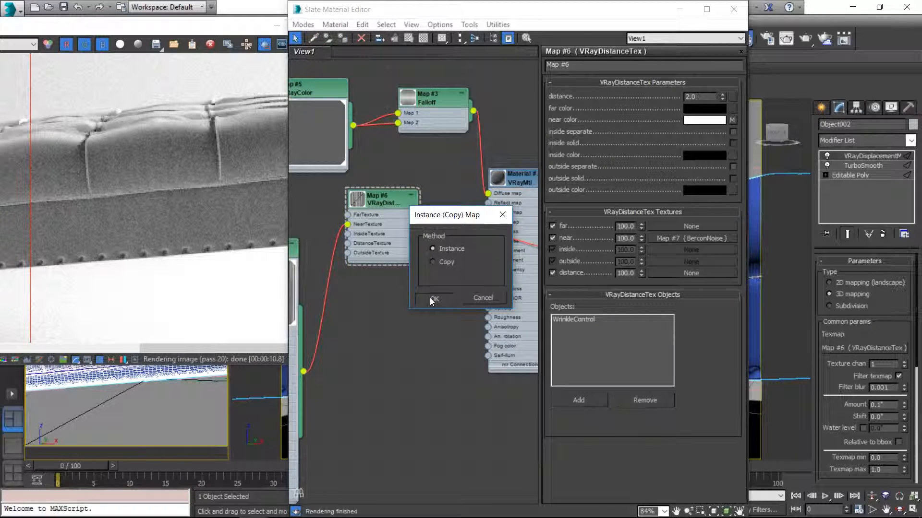
click(431, 297)
click(897, 376)
Set the ottoman's displacement amount to 0.5" and render a region around the two vertical seams on its side
click(406, 328)
drag(68, 130, 241, 252)
double_click(882, 405)
text(0.5)
key(Return)
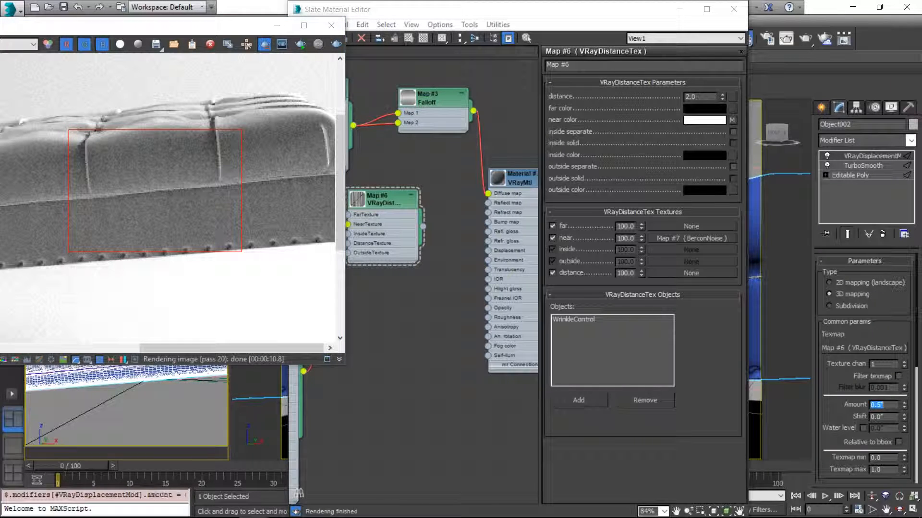
click(300, 44)
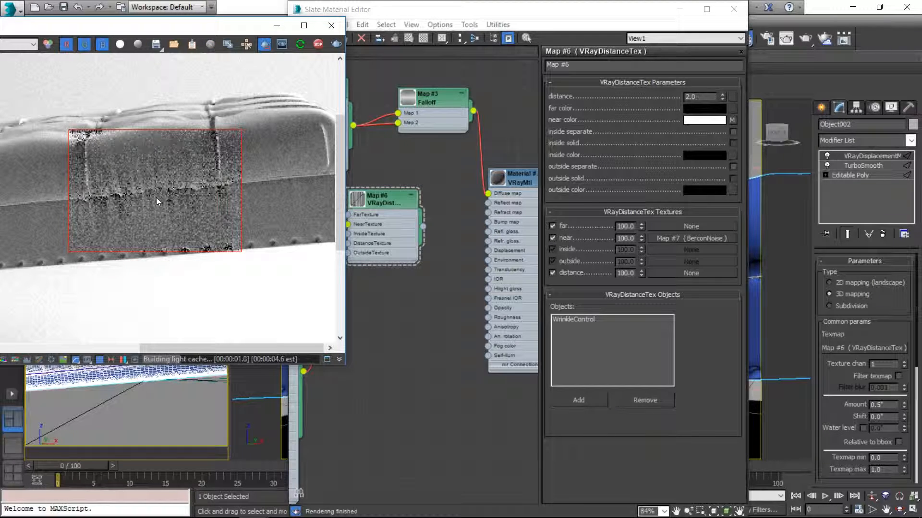
Render a wider part of the ottoman's side and move the V-Ray frame buffer window fully into view
click(264, 43)
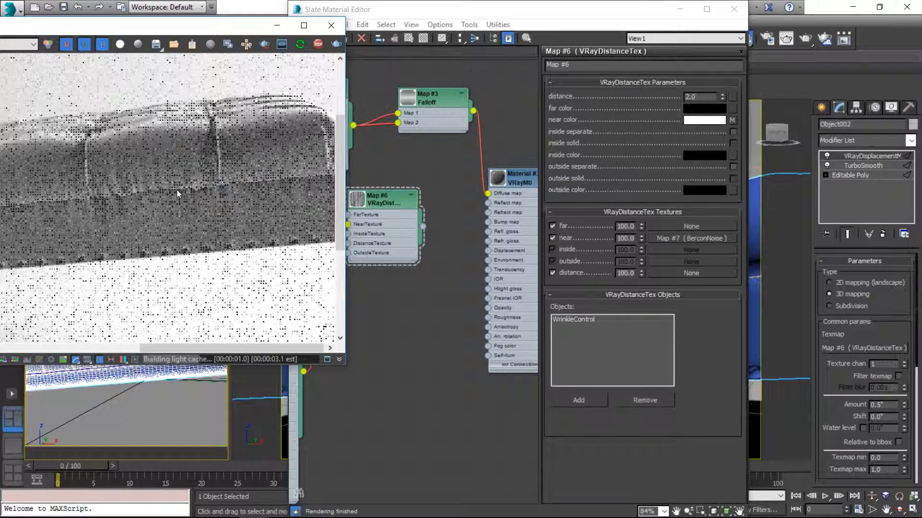
scroll(177, 189, down, 2)
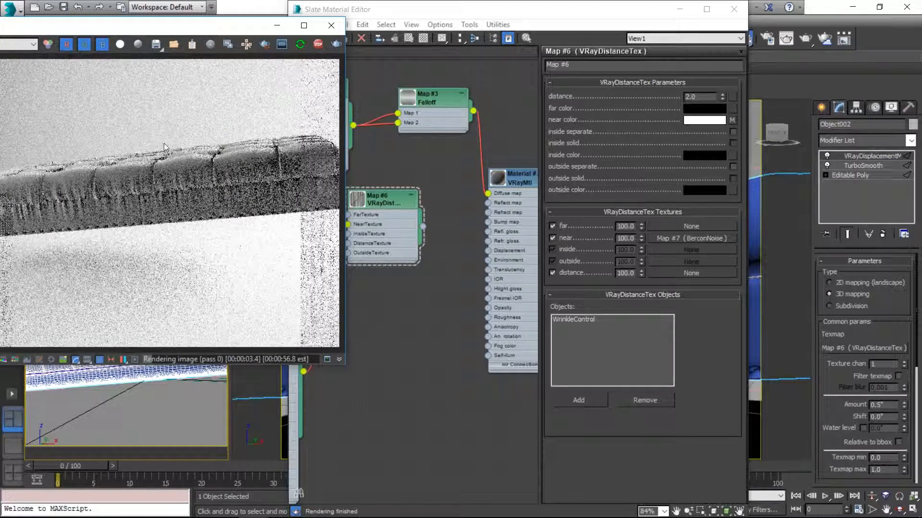
key(ctrl+r)
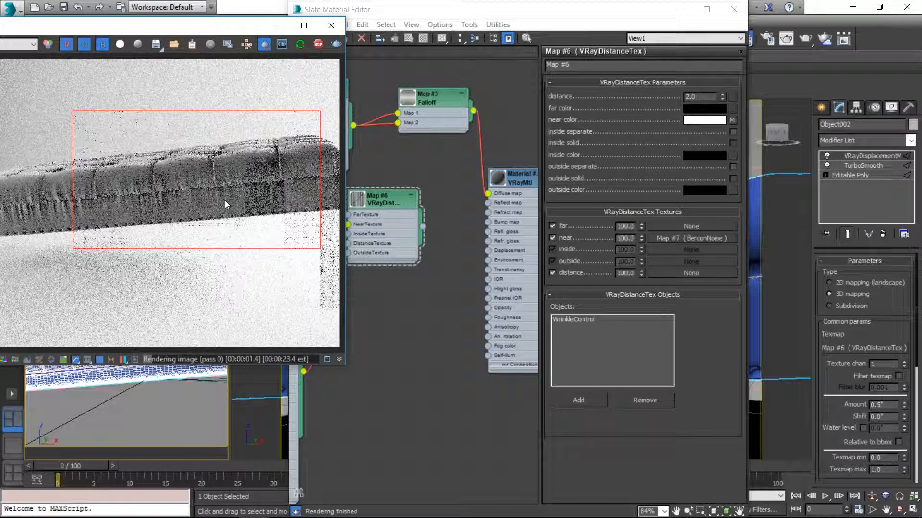
scroll(224, 200, up, 2)
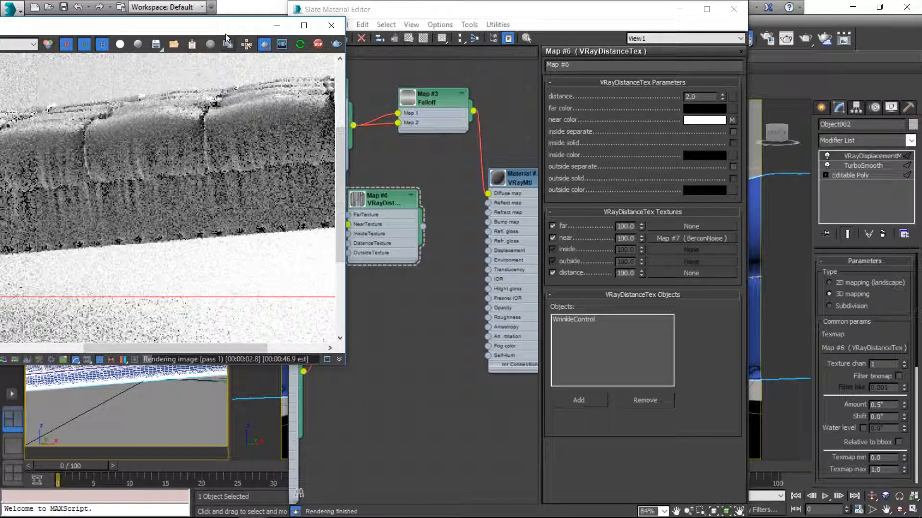
drag(225, 34, 436, 43)
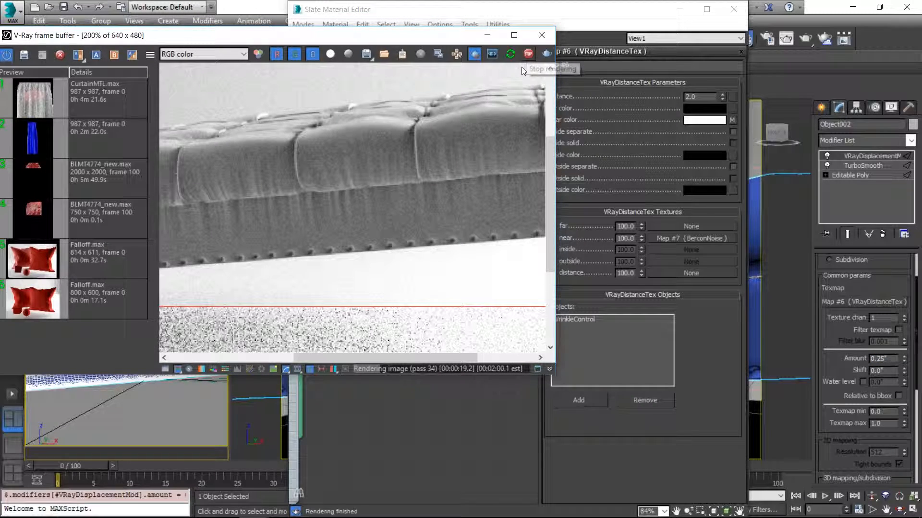
Duplicate the BerconNoise map below the original and set the copy's noise type to Perlin 3D
drag(414, 203, 364, 194)
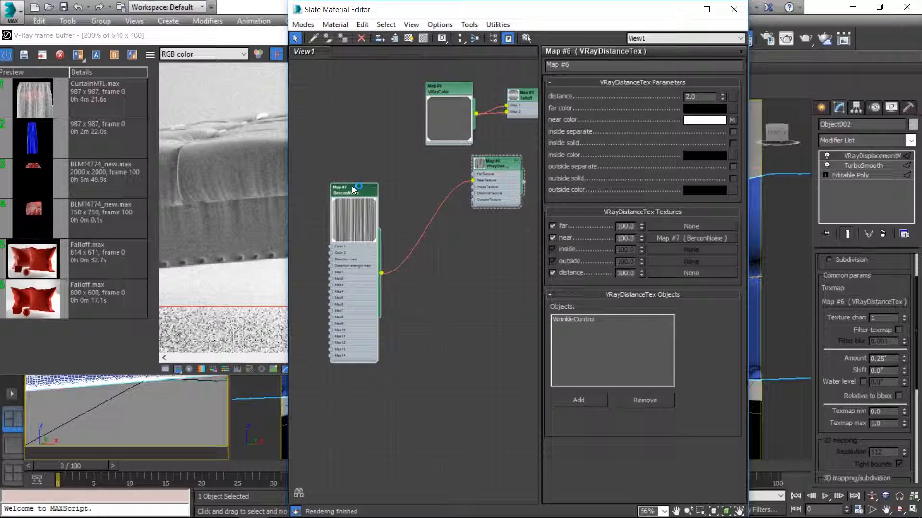
shift+drag(353, 189, 344, 372)
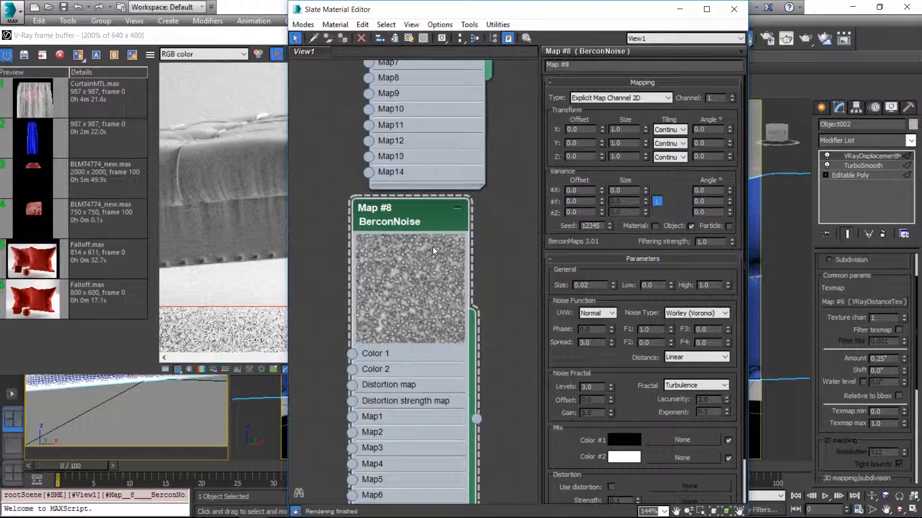
middle_drag(433, 247, 430, 256)
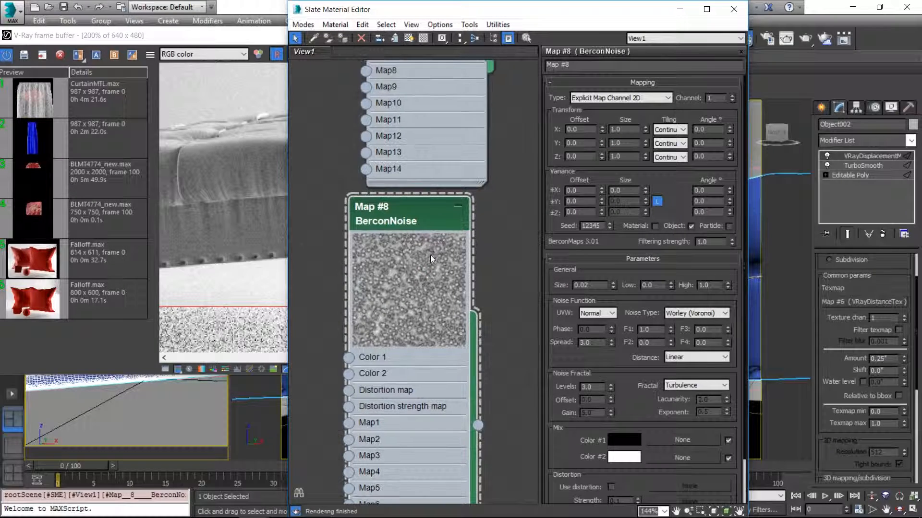
click(696, 313)
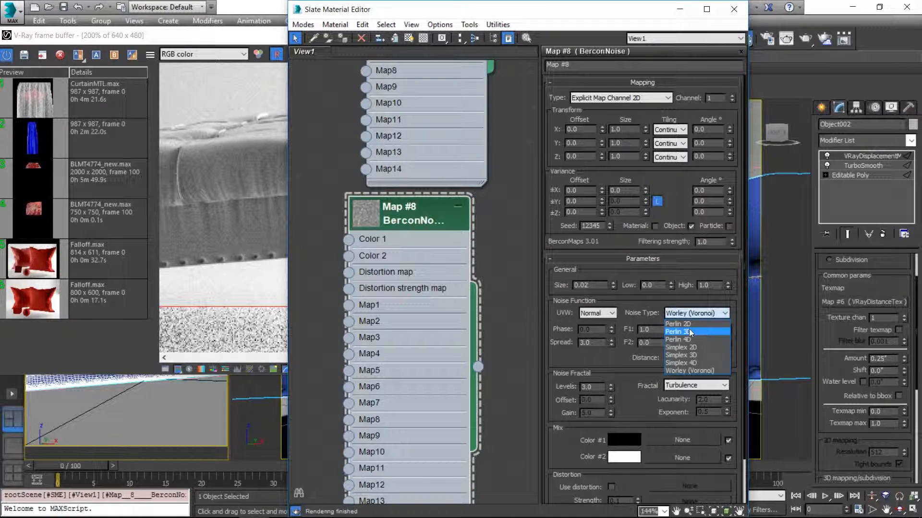
click(686, 333)
double_click(369, 215)
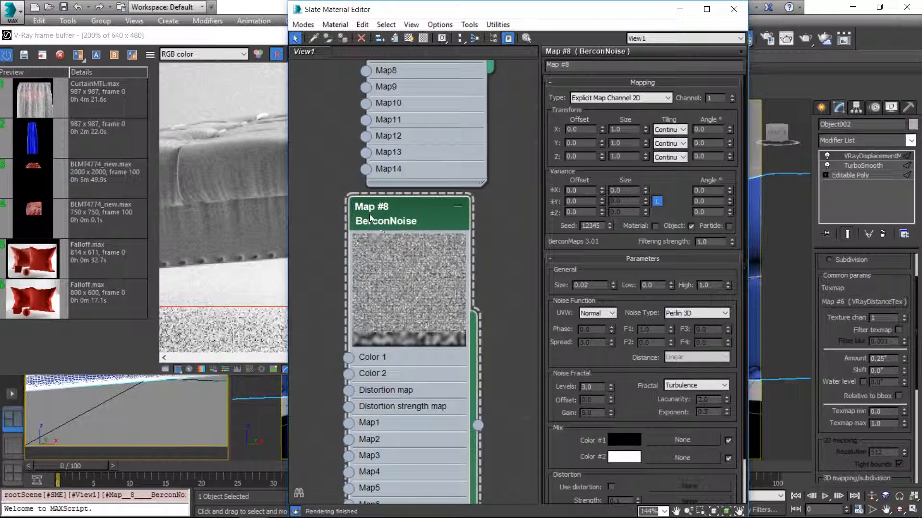
Set the copied BerconNoise's size to 0.1 and its fractal type to Fractal
click(587, 285)
key(BackSpace)
key(BackSpace)
text(1)
key(Return)
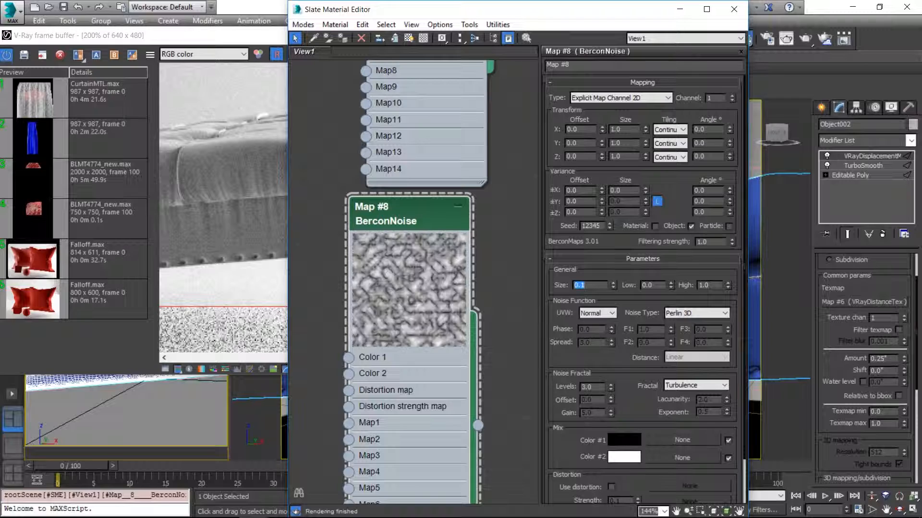
click(684, 387)
click(686, 403)
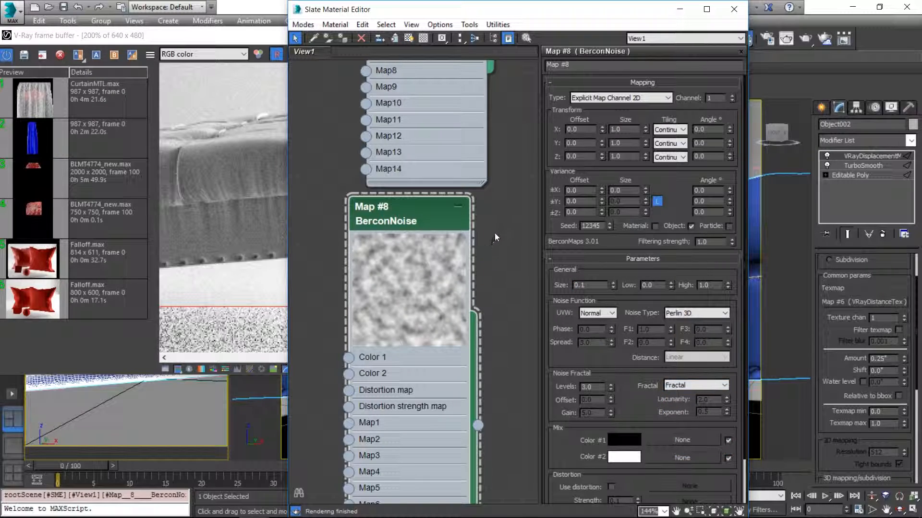
Raise the copied BerconNoise's contrast by setting its low value to 0.19 and its high value to 0.87
scroll(497, 194, down, 2)
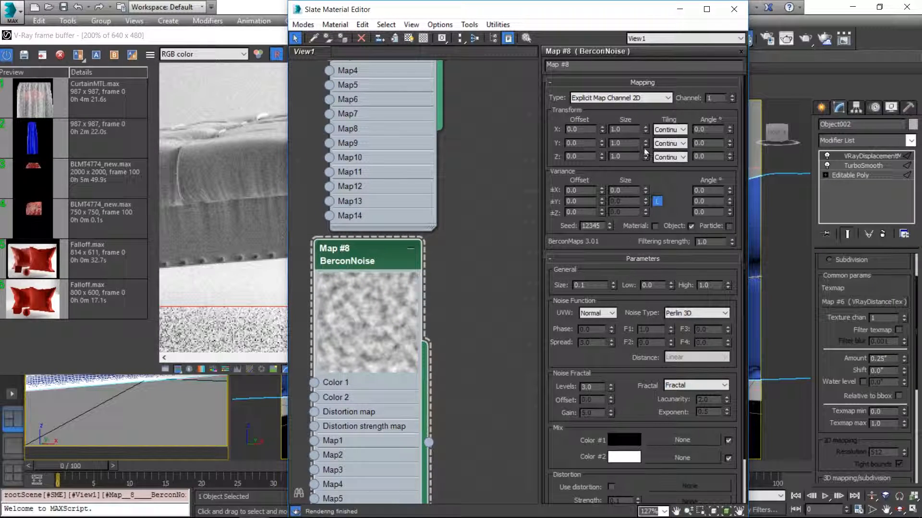
click(642, 83)
drag(670, 120, 672, 107)
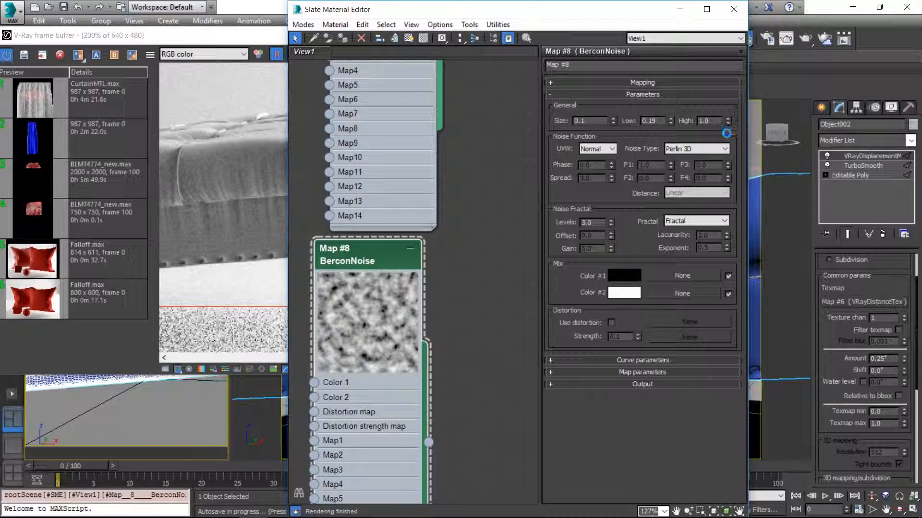
drag(727, 121, 728, 129)
Add a standard Mix map beside the two BerconNoise maps and open its parameters
scroll(473, 214, down, 6)
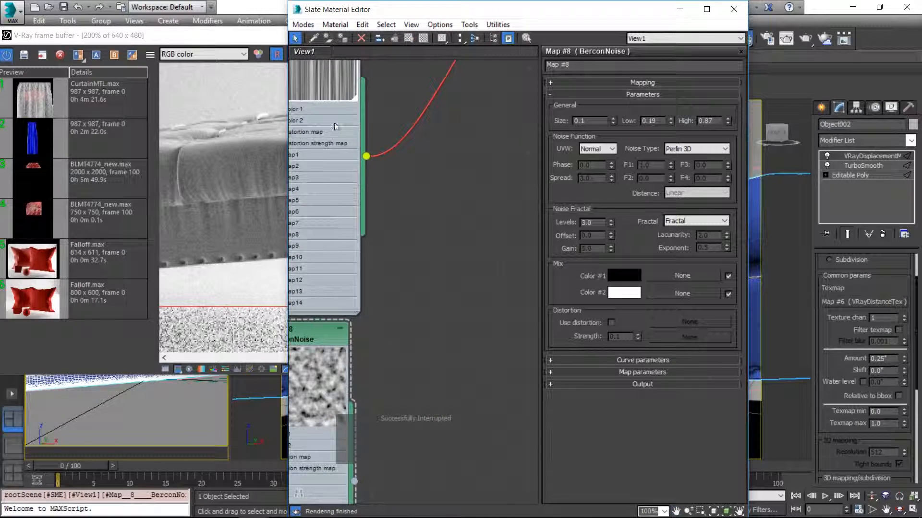
right_click(469, 247)
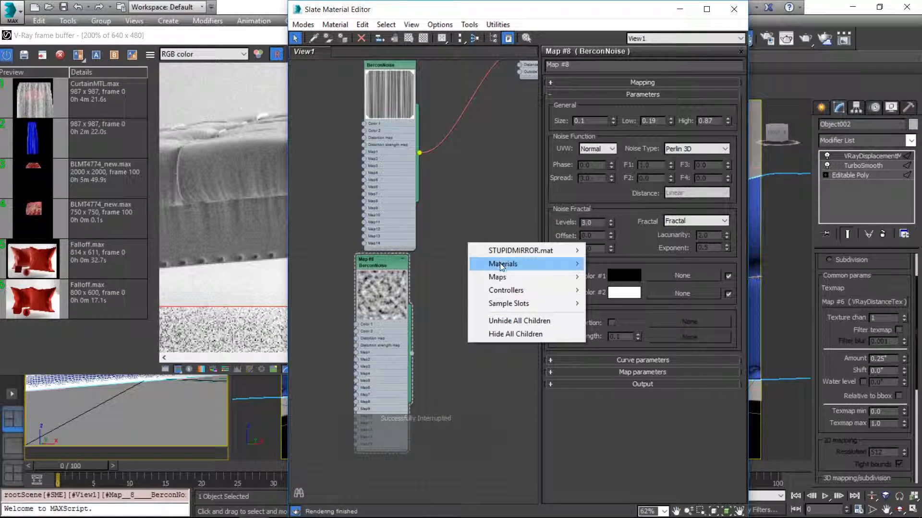
mouse_move(501, 267)
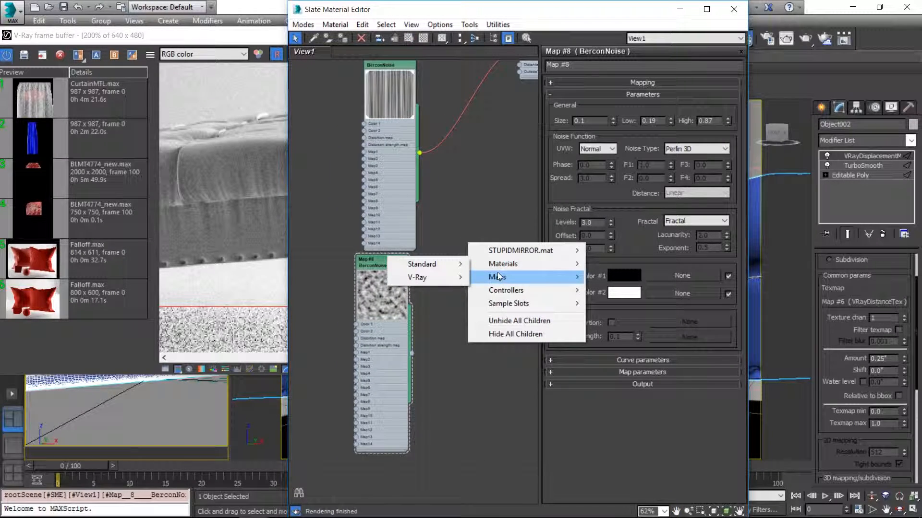
mouse_move(431, 277)
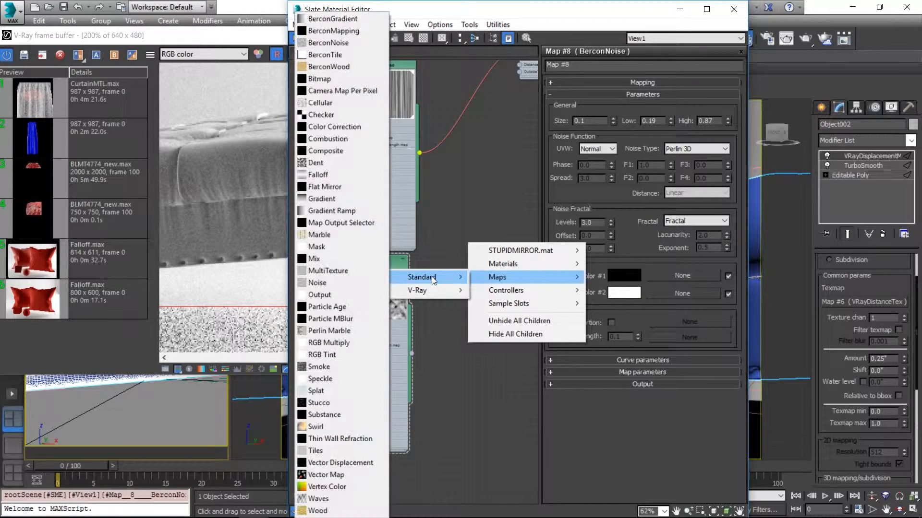
click(327, 259)
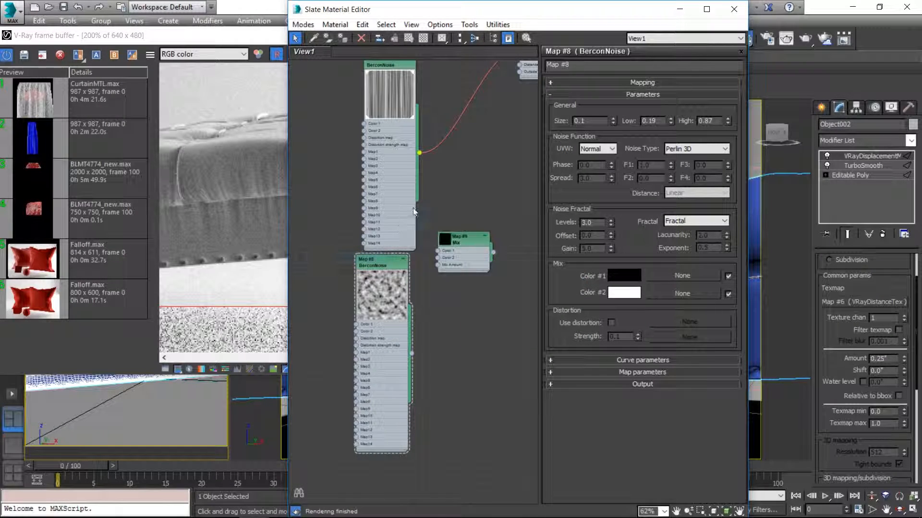
double_click(460, 246)
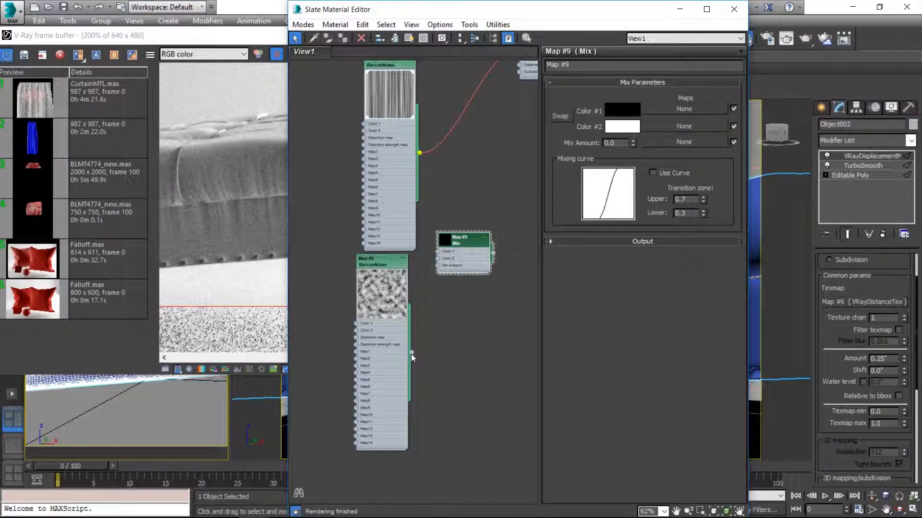
Connect the streaked BerconNoise Map #7 to the Mix map's Color 2 and enlarge the Mix node's preview
mouse_move(411, 353)
mouse_down()
mouse_move(436, 267)
mouse_move(434, 312)
mouse_move(411, 353)
mouse_up()
drag(420, 158, 437, 258)
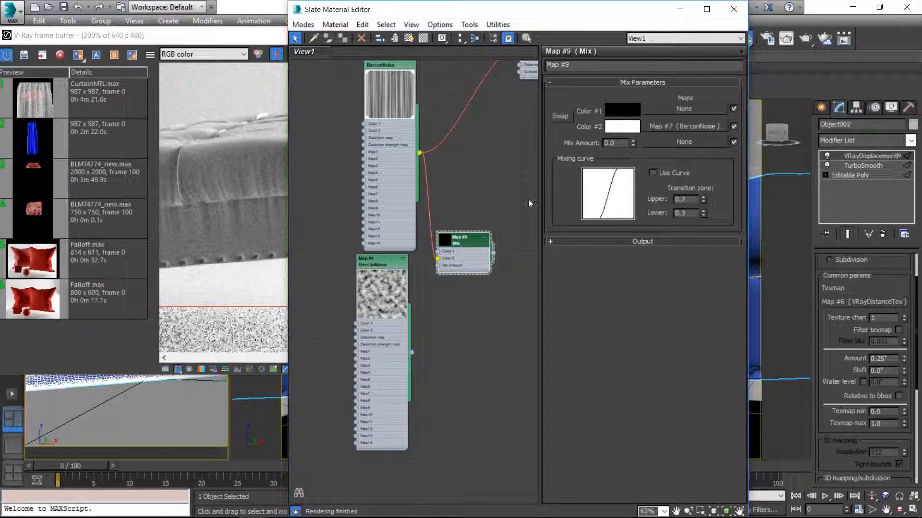
middle_drag(495, 209, 447, 217)
drag(332, 270, 339, 267)
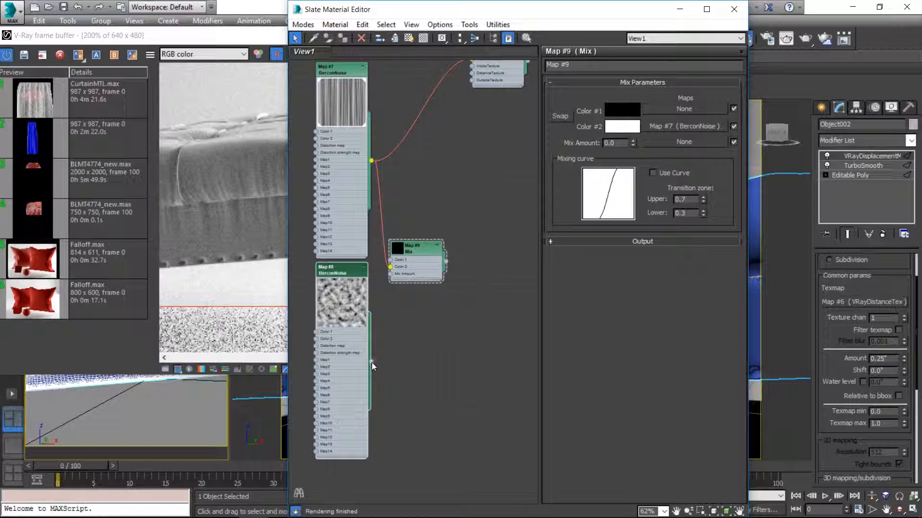
drag(371, 361, 372, 354)
double_click(399, 247)
drag(417, 254, 425, 226)
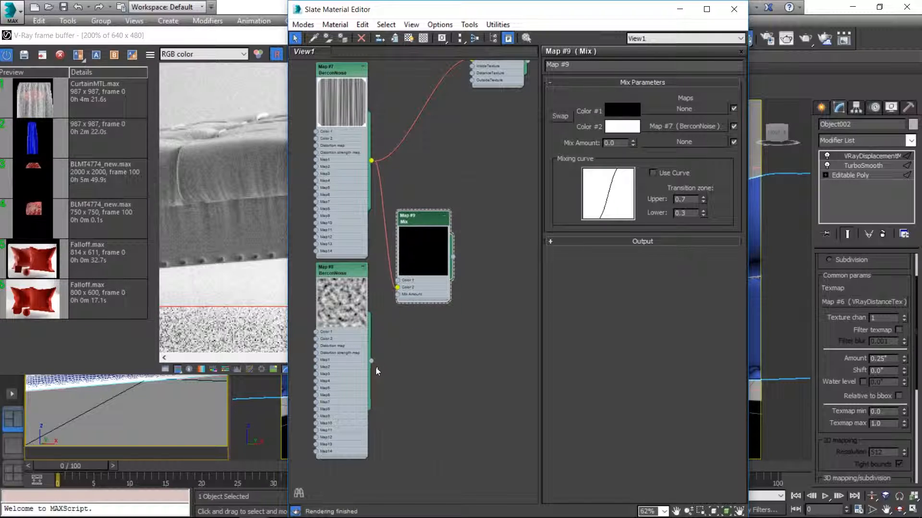
Connect the copied BerconNoise Map #8 to the Mix map's Mix Amount
drag(371, 360, 375, 352)
click(324, 307)
scroll(323, 305, up, 6)
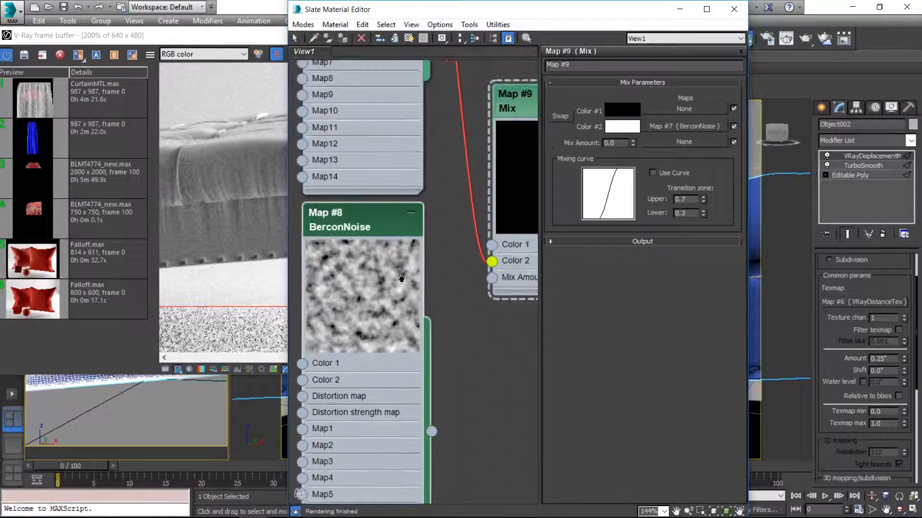
drag(390, 422, 451, 265)
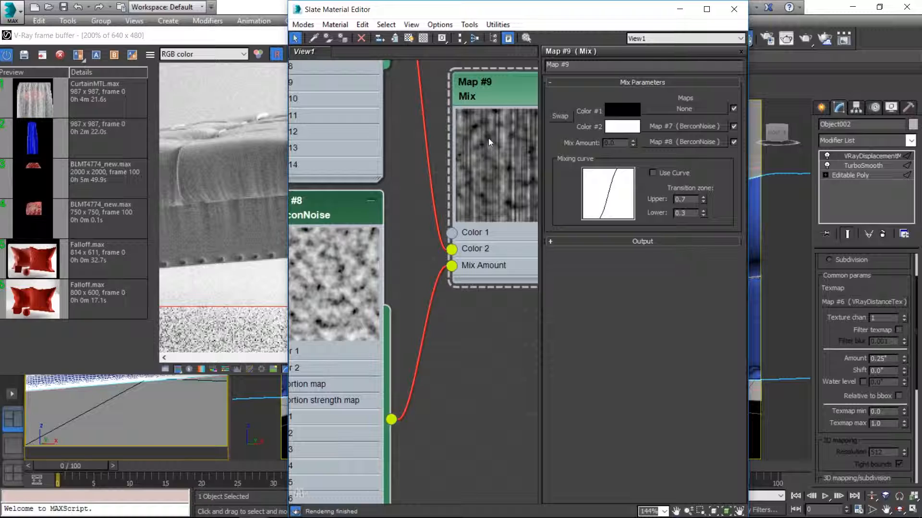
Try sizes 1, 0.05 and 0.5 for BerconNoise Map #8 to compare the Mix map's preview
double_click(336, 204)
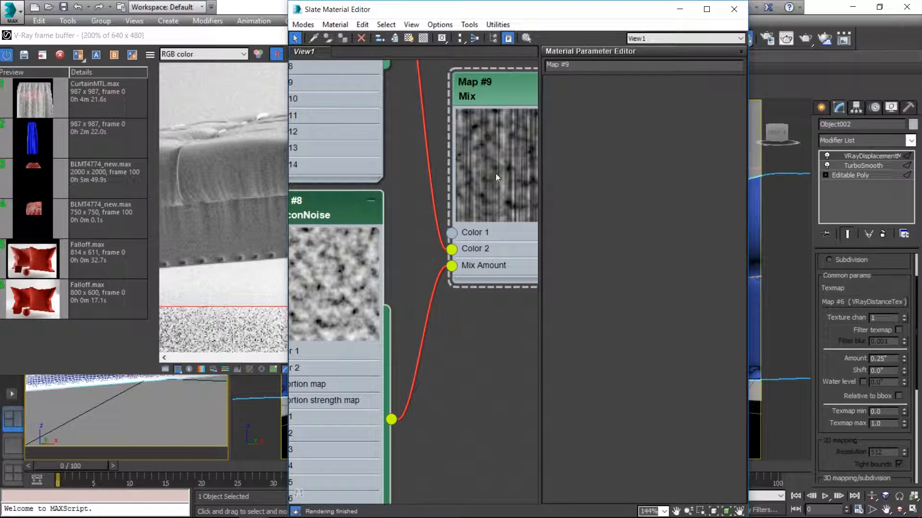
double_click(604, 120)
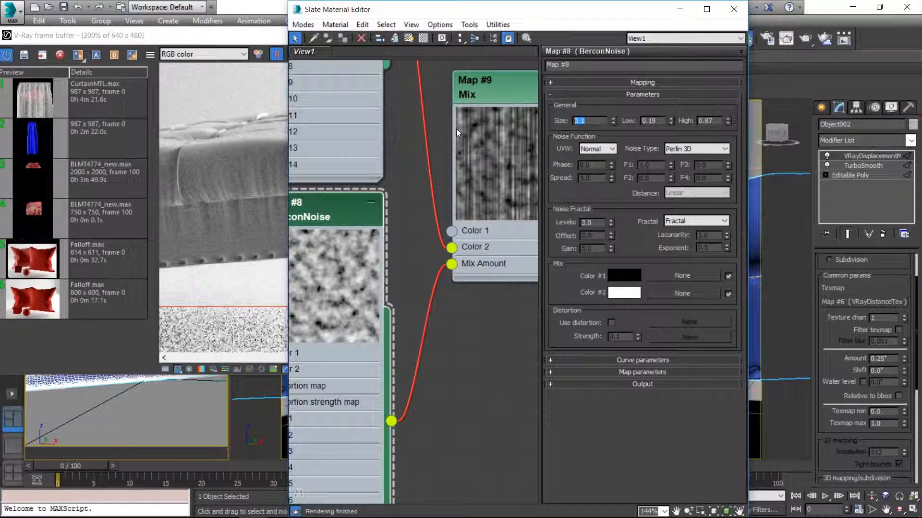
text(1)
key(Return)
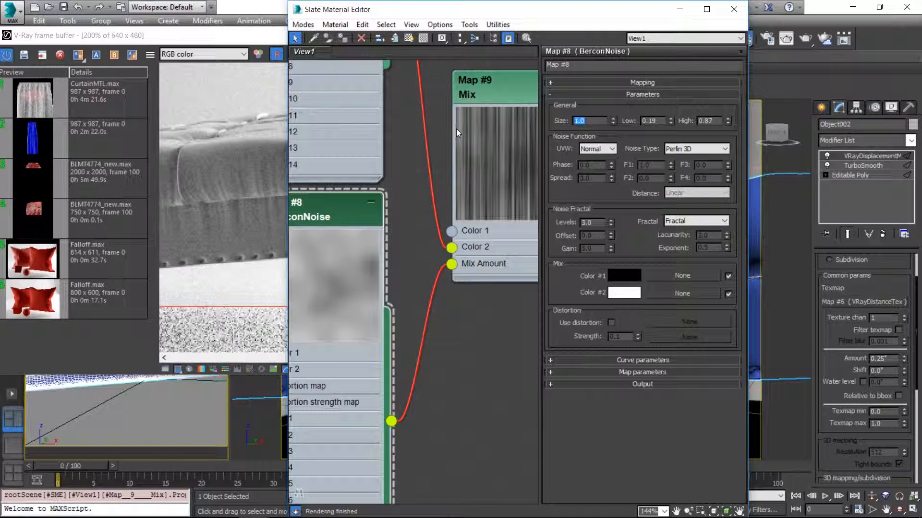
text(.05)
key(Return)
text(.5)
key(Return)
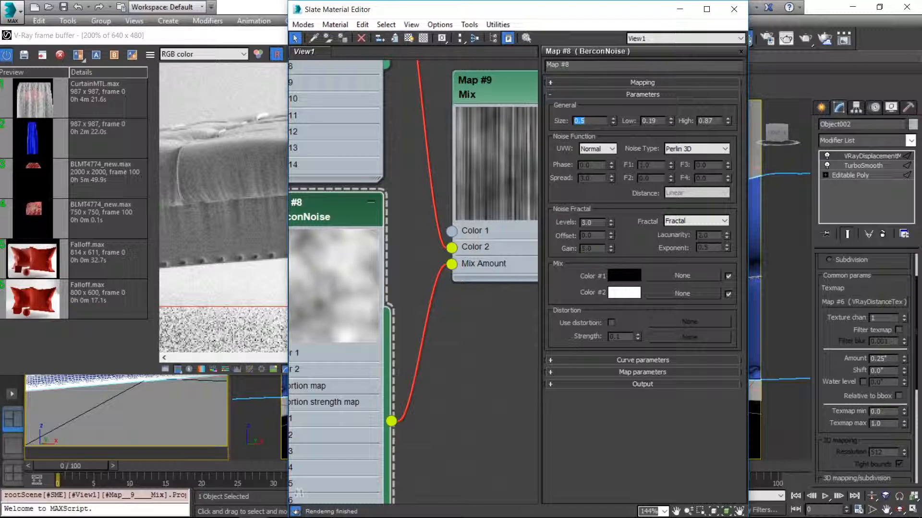
Set the low value of BerconNoise Map #8 to 0.12, try size 0.25 and set the size to 0.1
drag(670, 122, 670, 126)
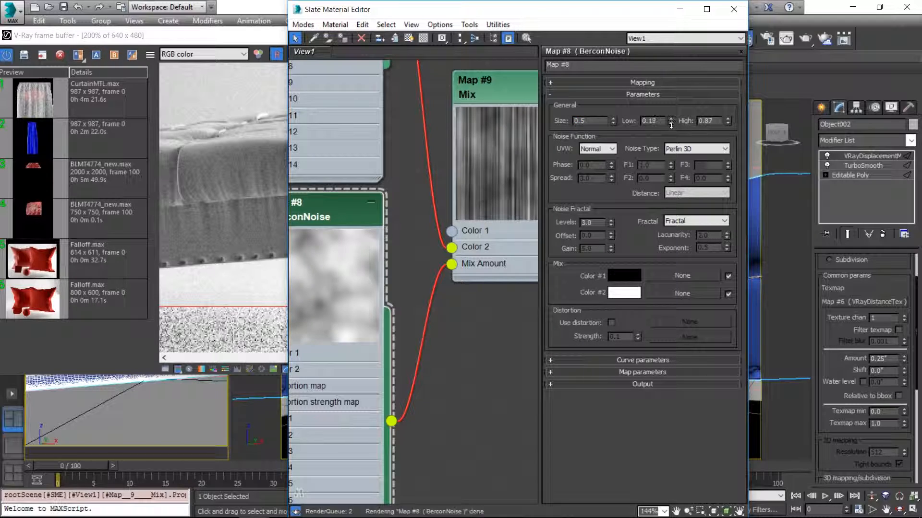
double_click(583, 121)
text(.)
text(25)
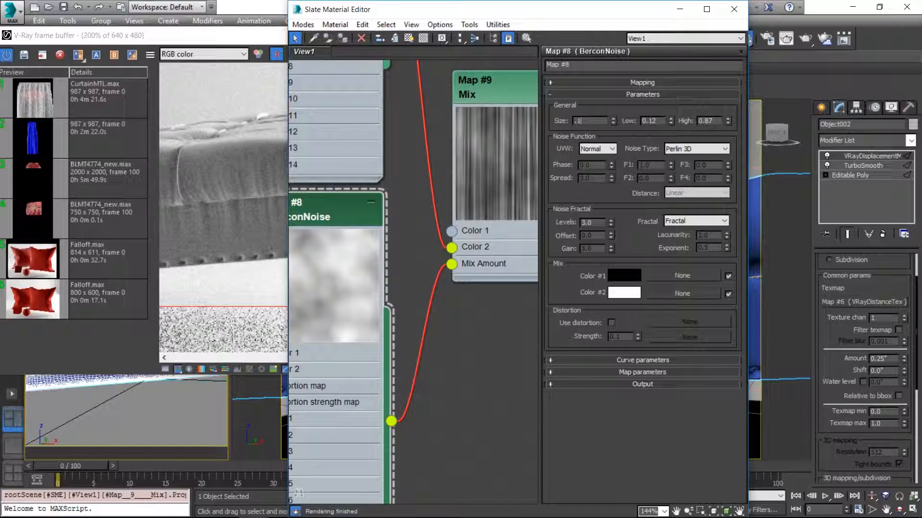
key(Return)
text(.1)
key(Return)
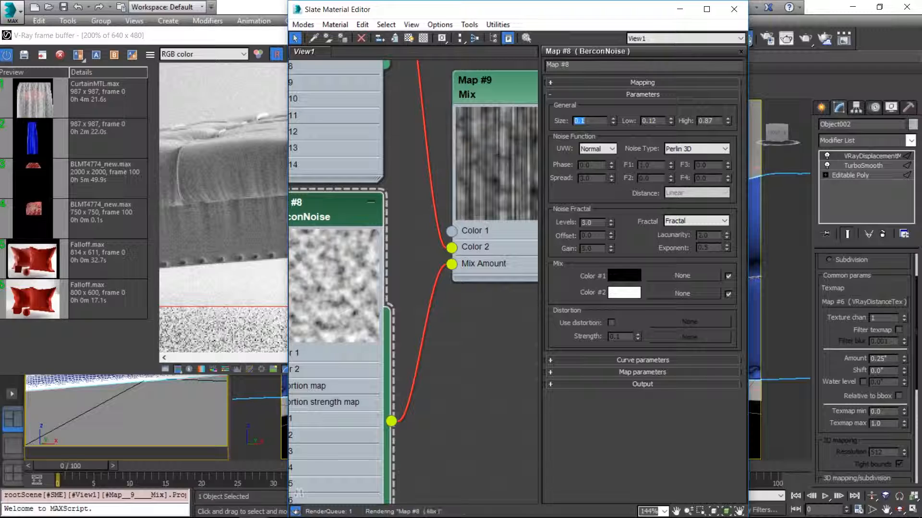
Assign the Mix map as an instance to the VRayDisplacementMod modifier's texmap
scroll(483, 185, down, 2)
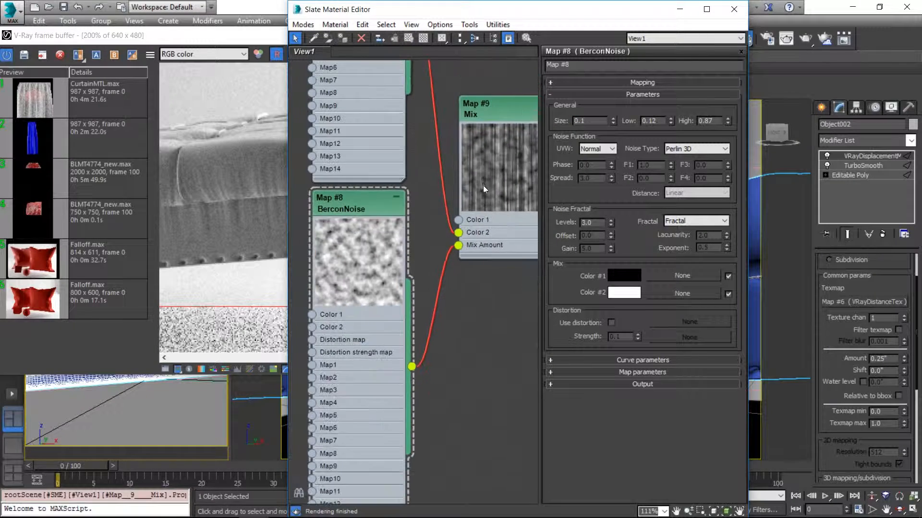
middle_drag(483, 184, 327, 233)
drag(401, 219, 861, 300)
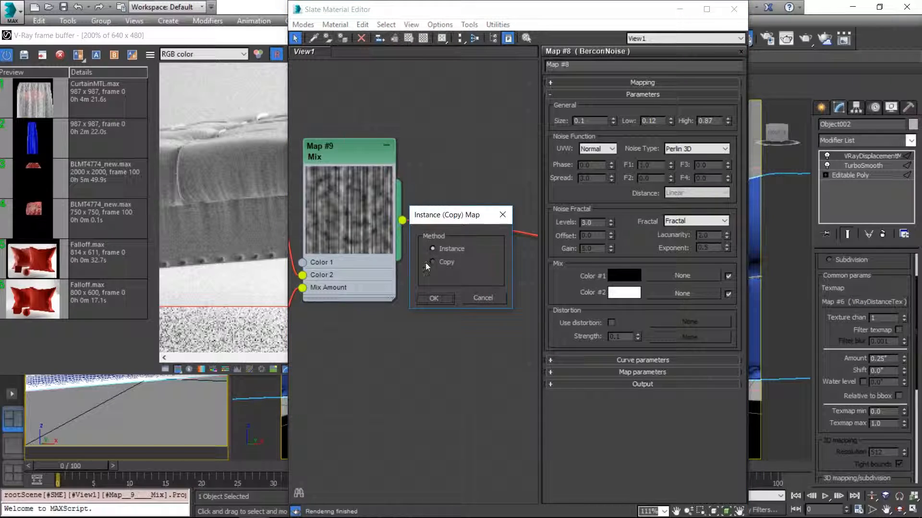
click(441, 298)
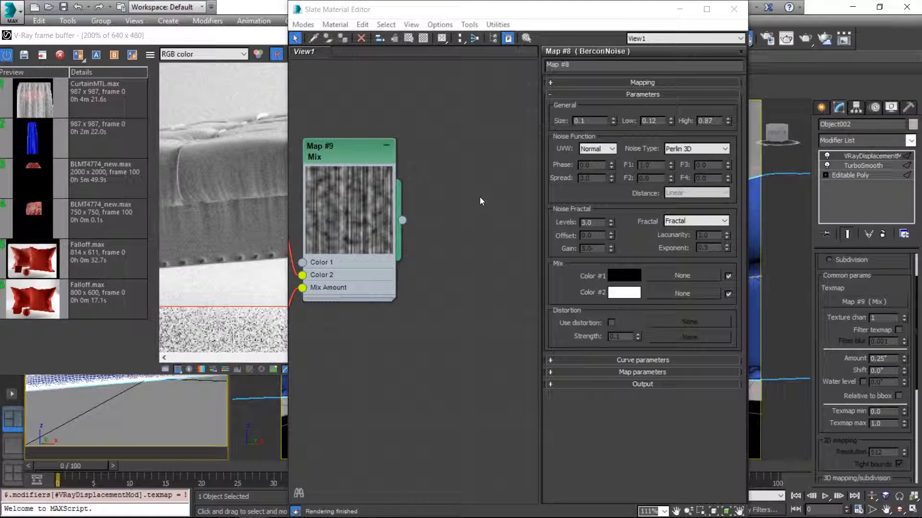
Disable the displacement modifier, connect the Mix map to the material's diffuse map and render a region around the ottoman's front seam interactively
scroll(418, 231, down, 5)
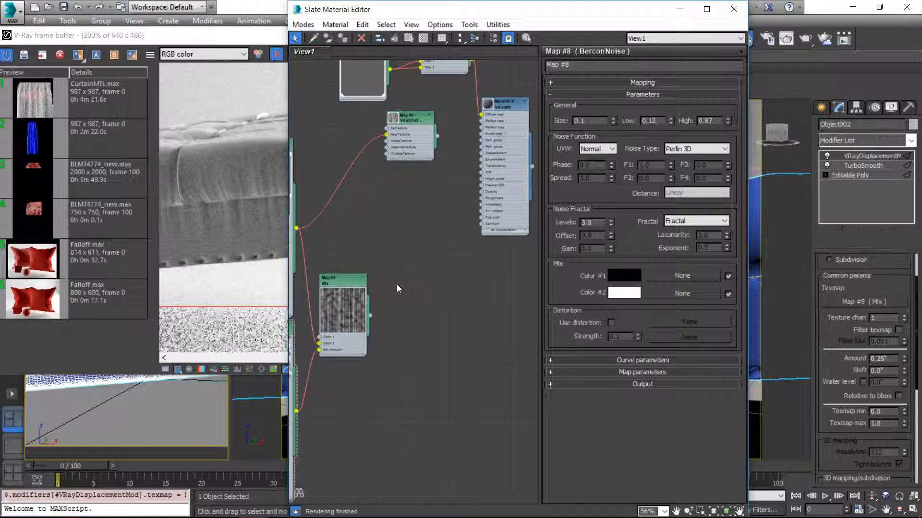
click(827, 156)
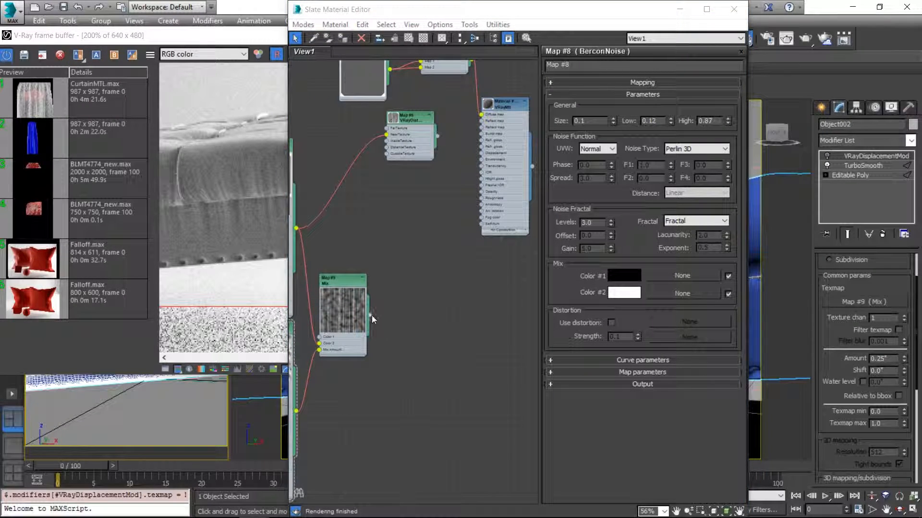
drag(370, 315, 480, 115)
drag(446, 10, 664, 9)
click(258, 158)
drag(217, 103, 475, 283)
click(510, 54)
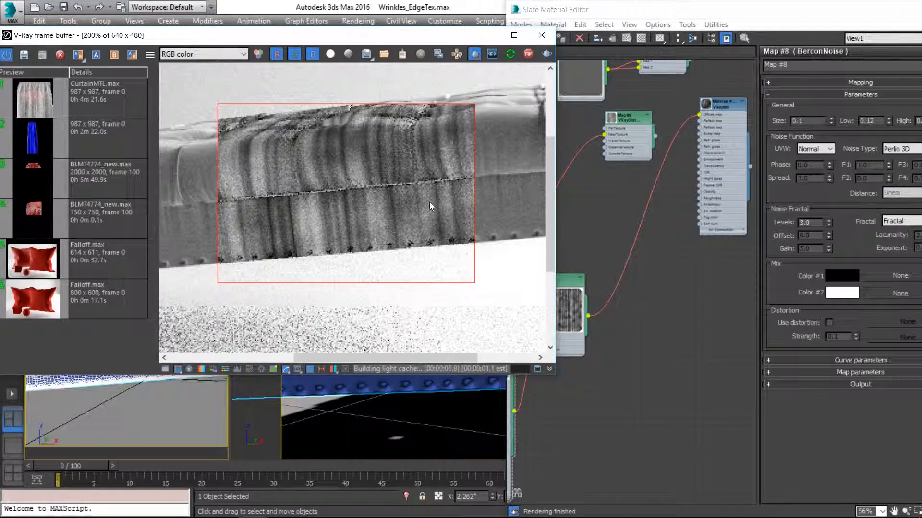
Route the Mix map through the VRayDistanceTex's near texture and feed the VRayDistanceTex into the material's diffuse map
click(647, 228)
middle_drag(568, 258, 619, 262)
scroll(611, 305, down, 2)
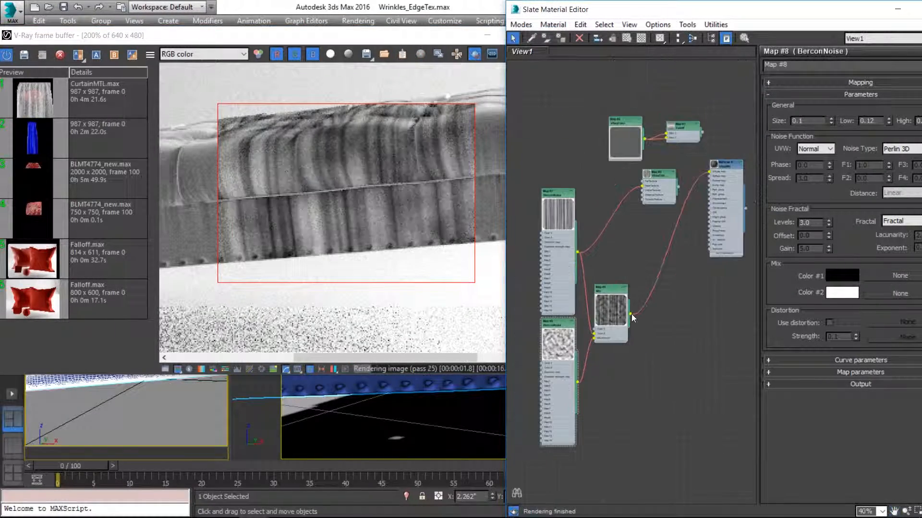
drag(631, 313, 633, 297)
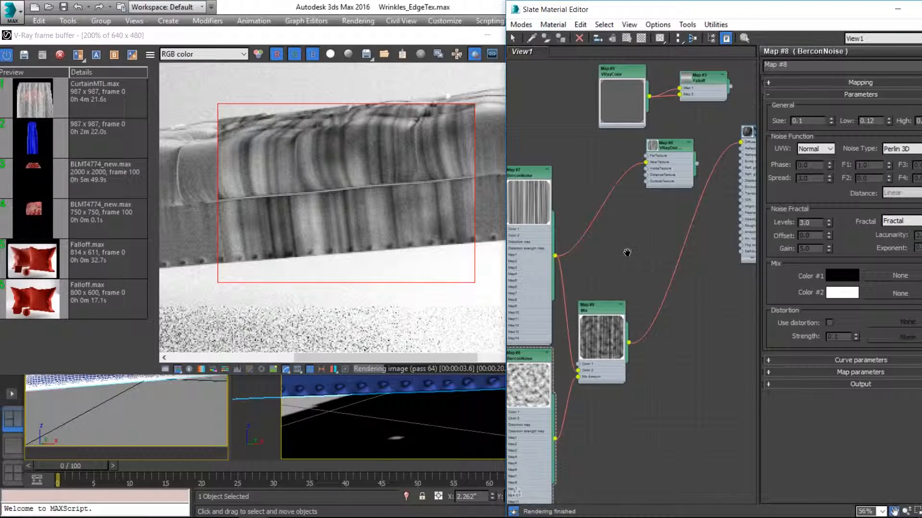
middle_drag(632, 297, 594, 387)
scroll(591, 402, up, 2)
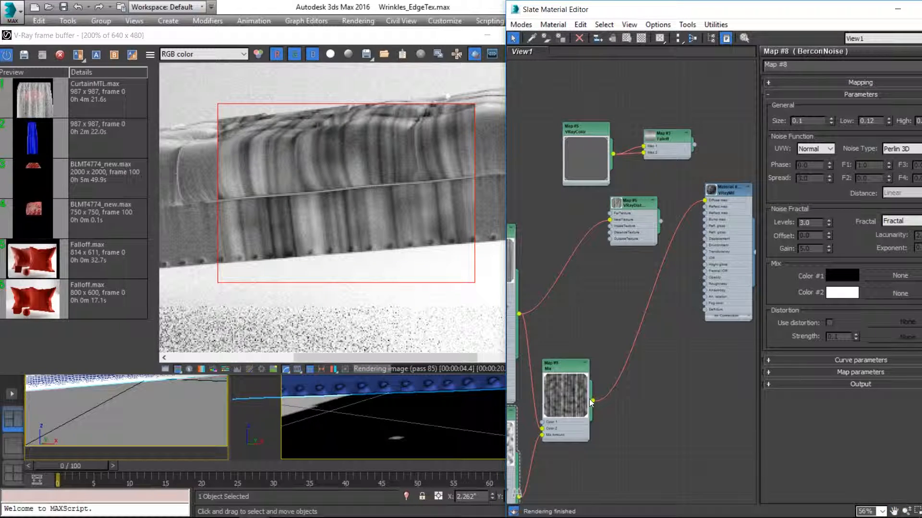
drag(592, 400, 705, 201)
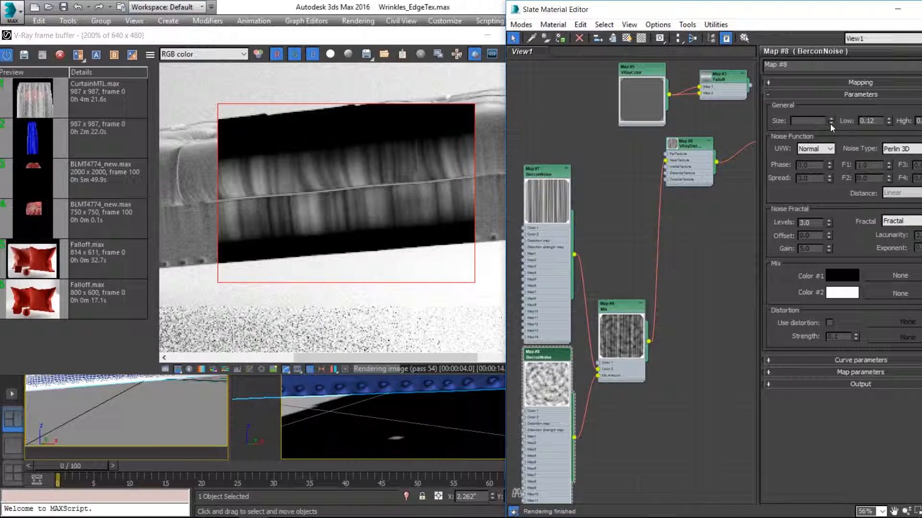
Try size 0.07 and the fBm Turbulence and Hetero Terrain fractals on BerconNoise Map #8, settling on size 0.05 and the Fractal type
text(0.07)
key(Return)
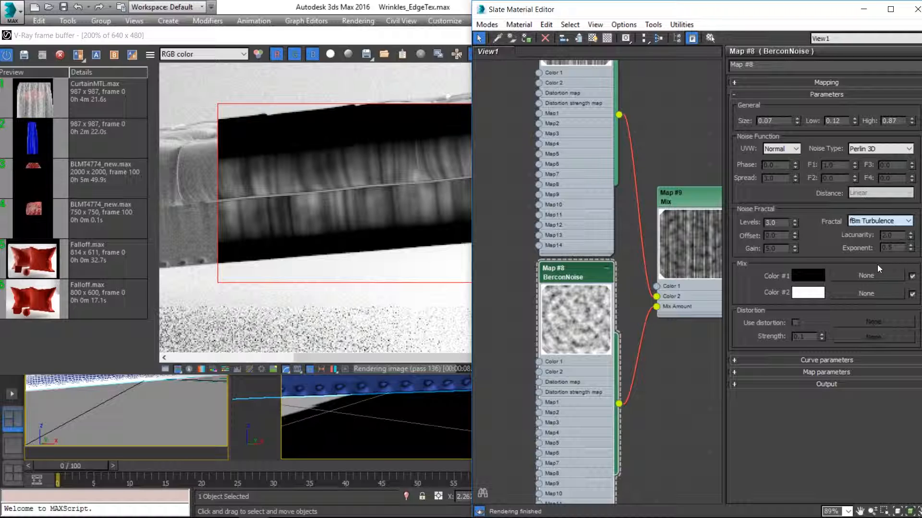
click(880, 221)
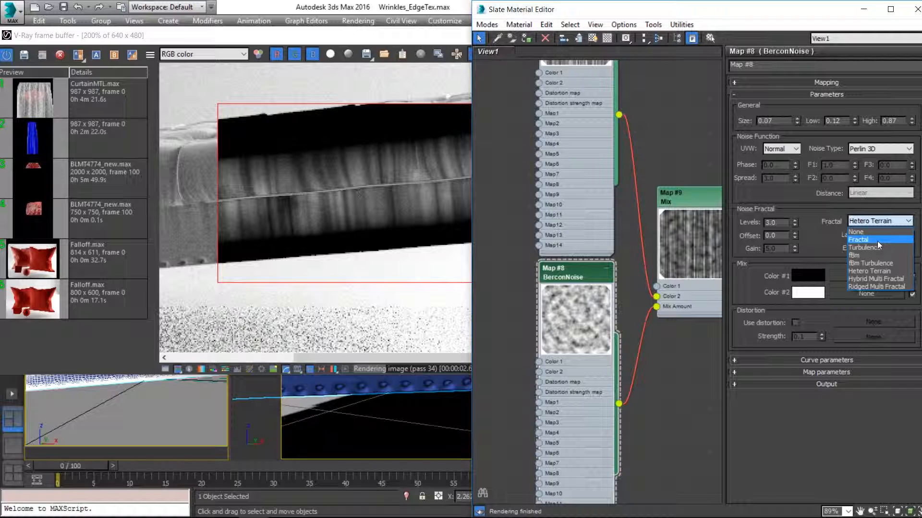
click(877, 240)
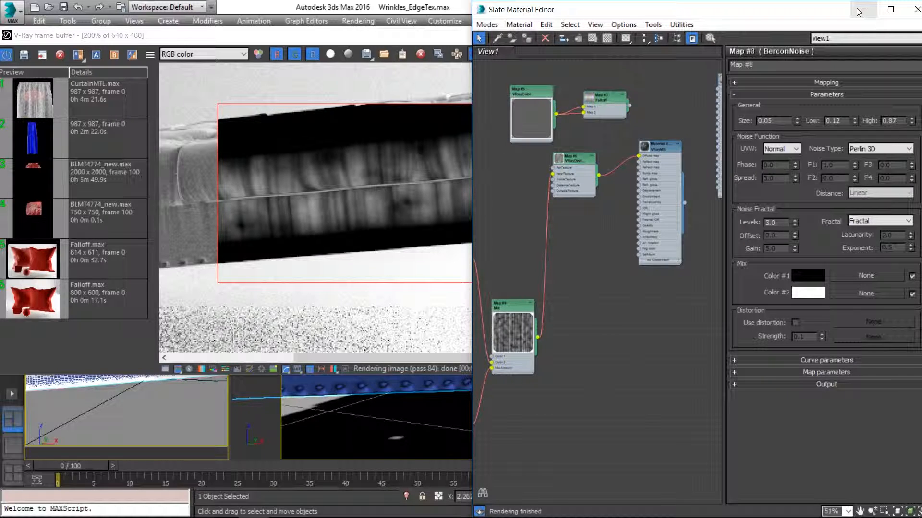
Turn displacement back on and re-render interactively with the Falloff map reconnected to the material's diffuse map
click(858, 10)
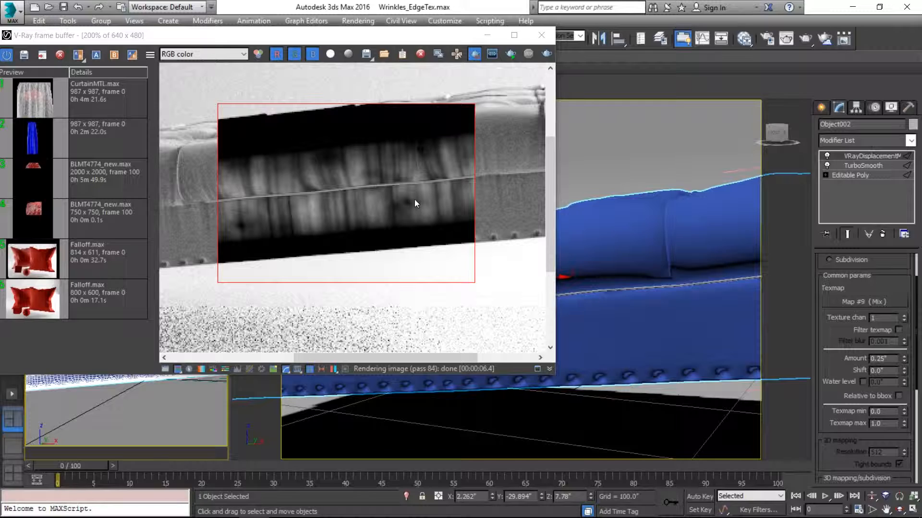
key(m)
drag(651, 168, 647, 173)
click(398, 34)
click(507, 55)
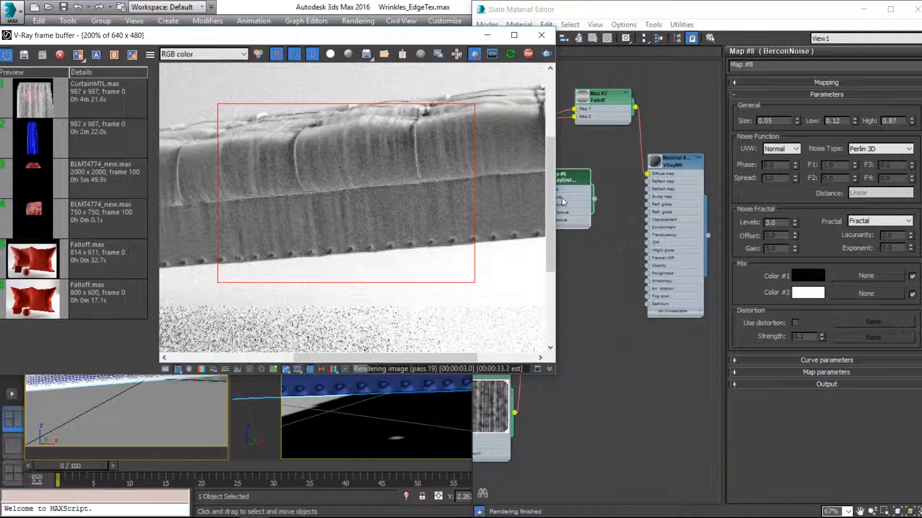
Assign the VRayDistanceTex as an instance to the displacement modifier's texmap and restart the interactive rendering
click(528, 56)
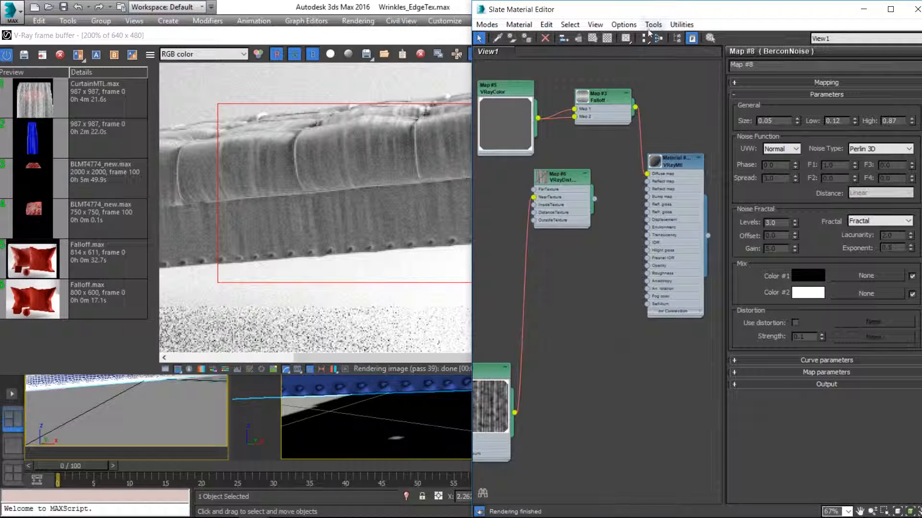
drag(679, 9, 515, 7)
click(393, 175)
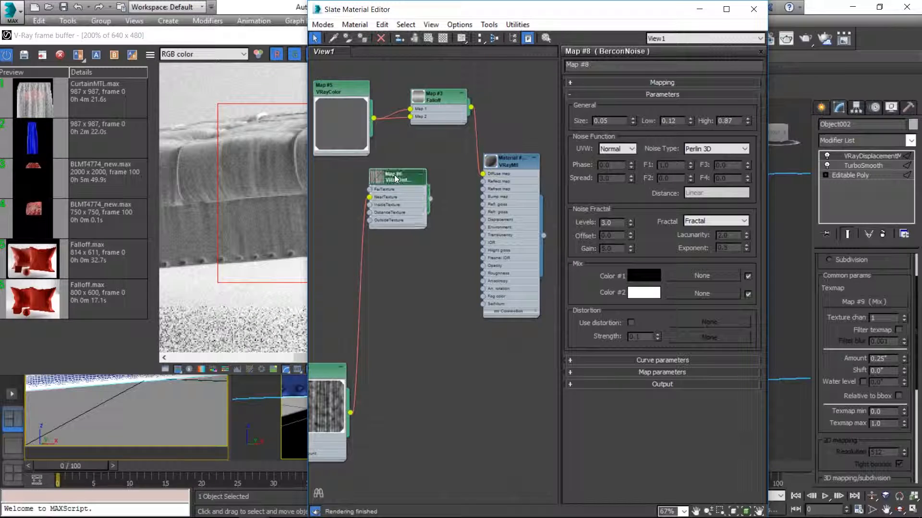
drag(431, 199, 860, 299)
click(433, 298)
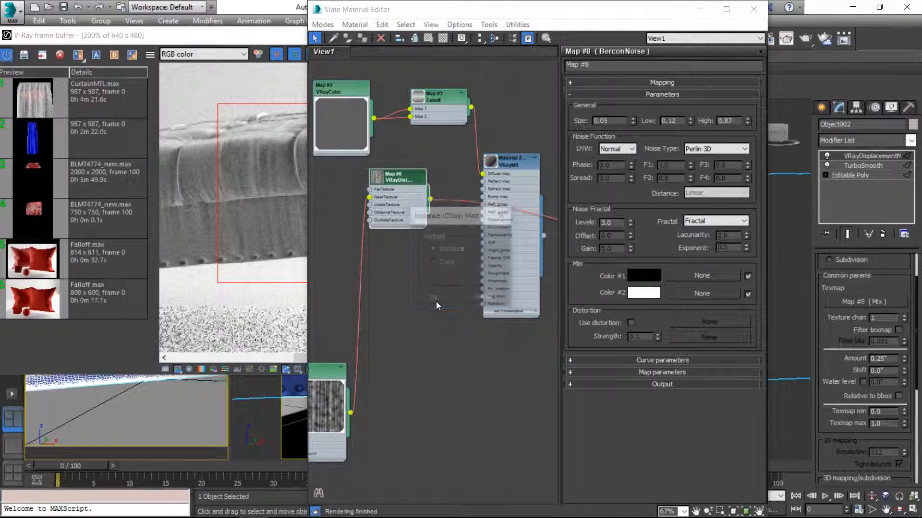
click(240, 38)
click(510, 54)
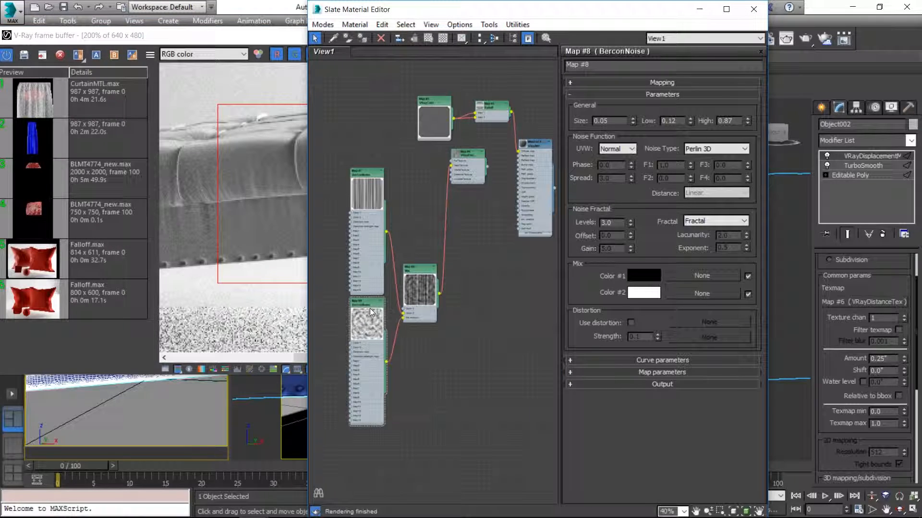
Assign BerconNoise Map #8 as an instance to the VRayDistanceTex's distance map and check the rendered region
double_click(421, 272)
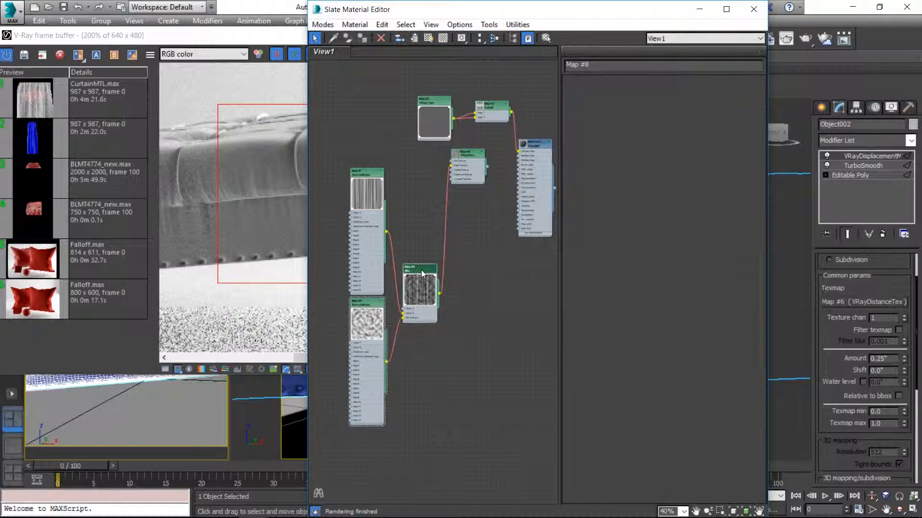
double_click(477, 154)
scroll(365, 322, up, 3)
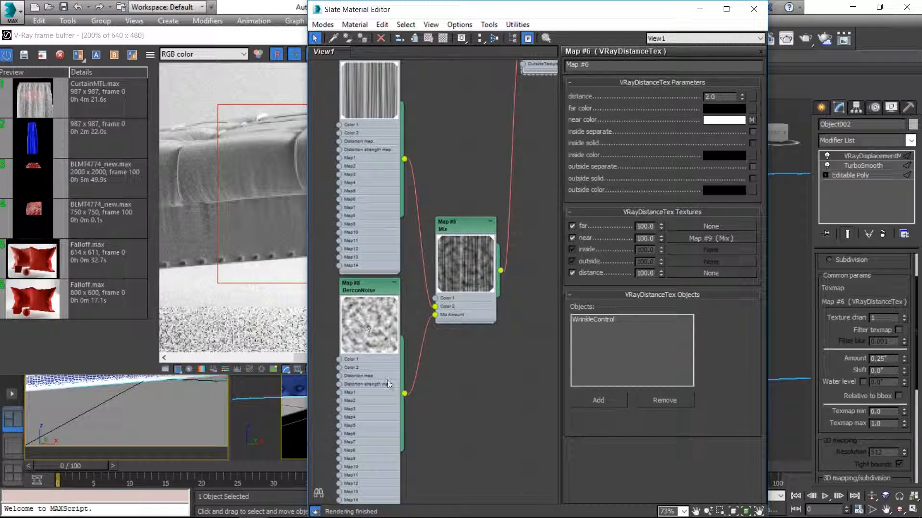
drag(405, 395, 789, 45)
drag(754, 99, 753, 97)
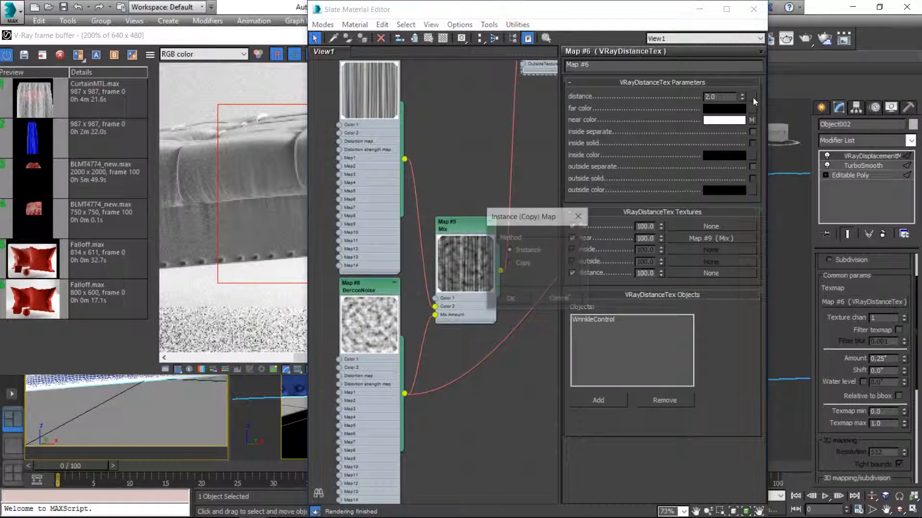
click(513, 301)
click(278, 54)
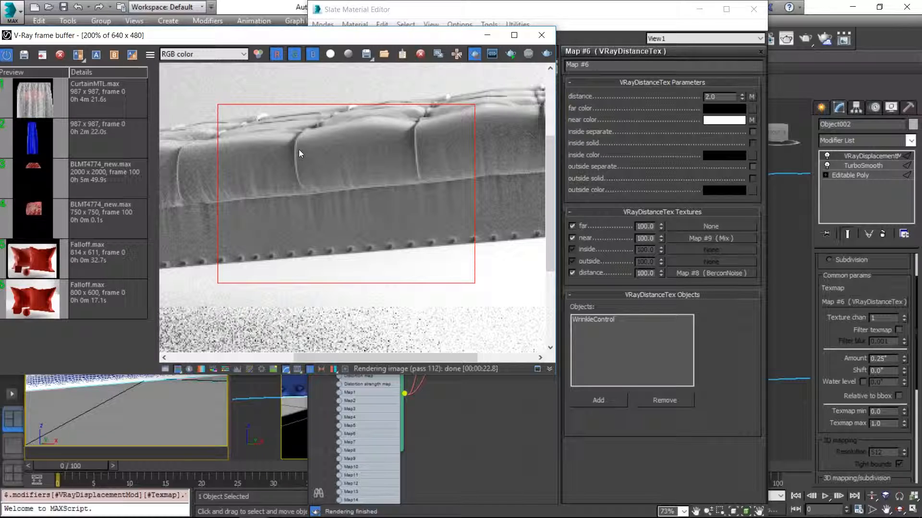
Set the VRayDistanceTex distance to 1.0 and re-render the region interactively
click(722, 91)
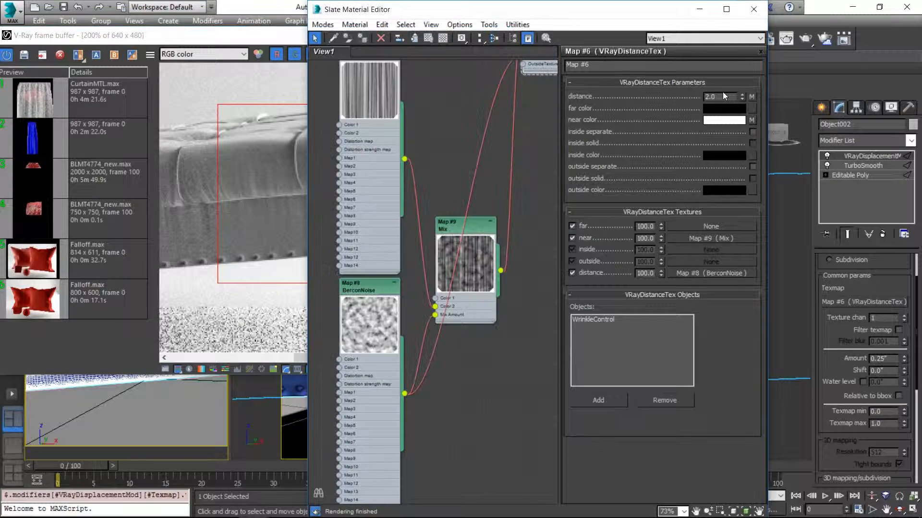
click(711, 96)
text(1)
key(Return)
click(275, 37)
click(493, 54)
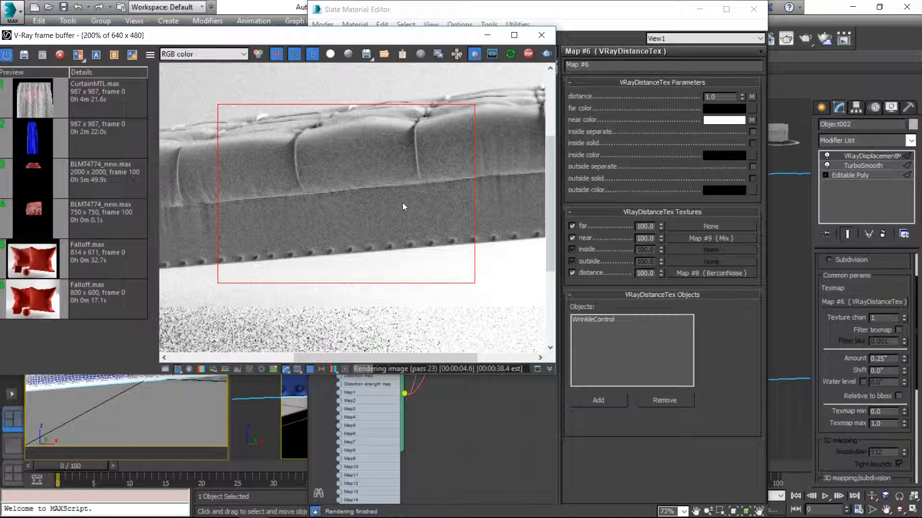
scroll(410, 192, down, 1)
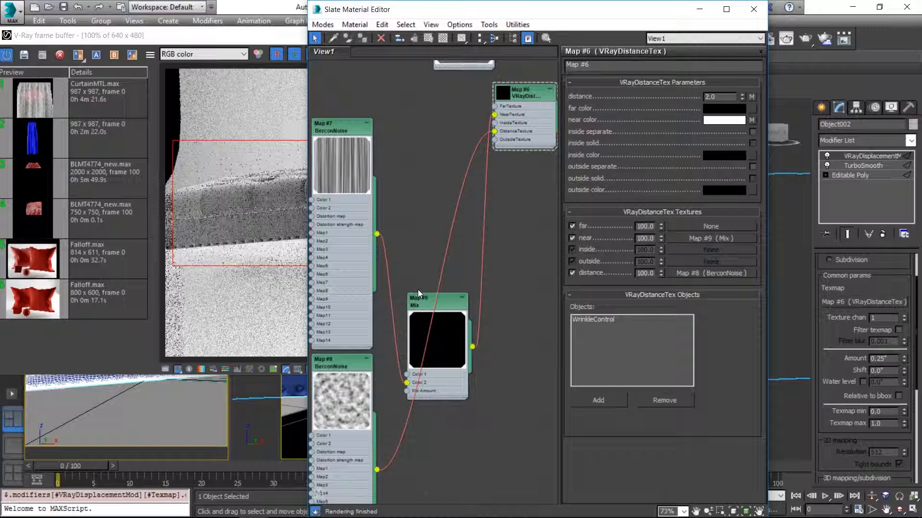
Browse the Fabric texture folder and preview the PaperCrumpled0029_L - Tiling.jpg and Plastic0148_2_seamless_L.jpg images
scroll(418, 289, up, 5)
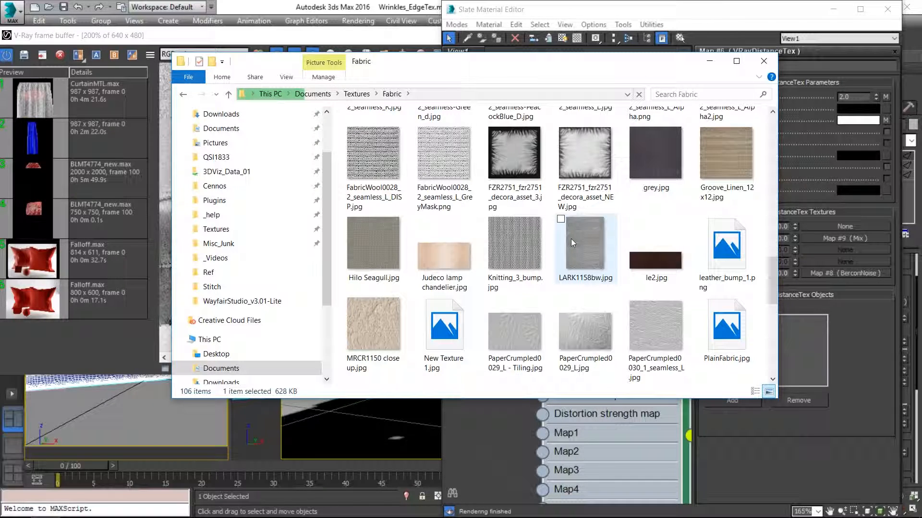
scroll(571, 238, down, 3)
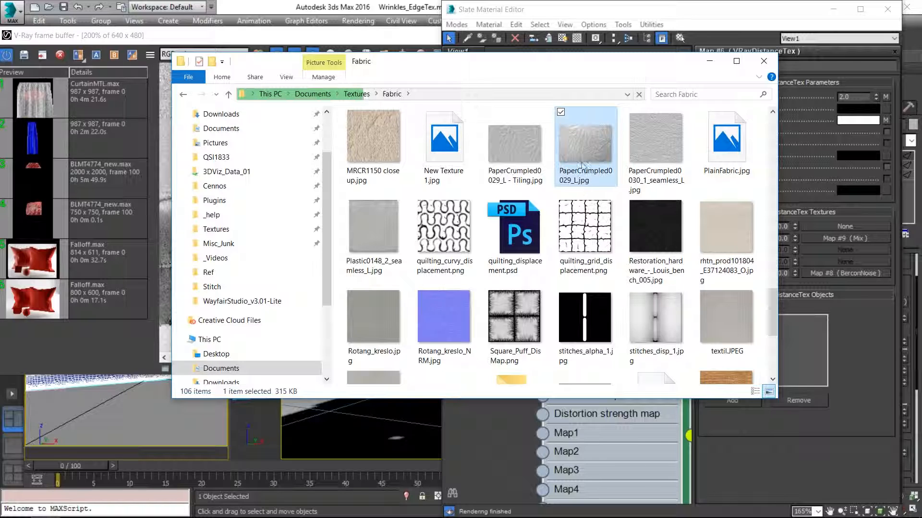
click(520, 143)
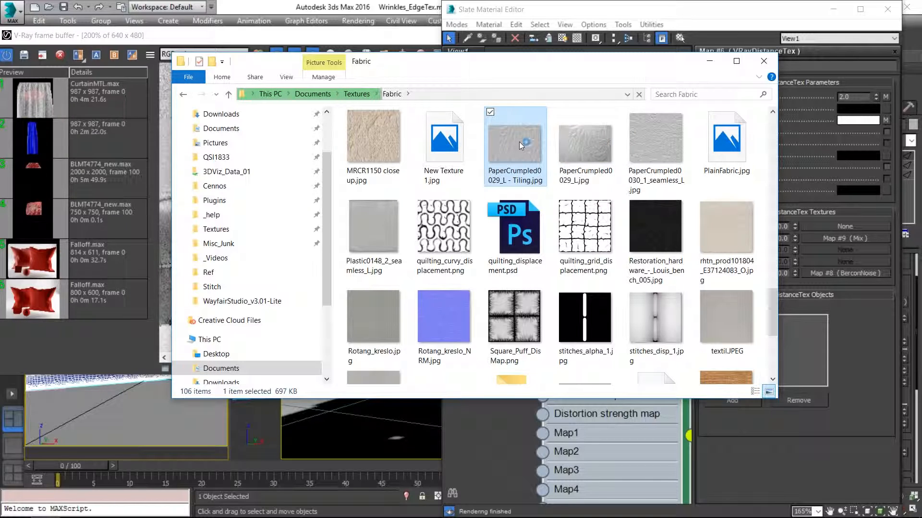
double_click(519, 142)
click(686, 76)
double_click(391, 214)
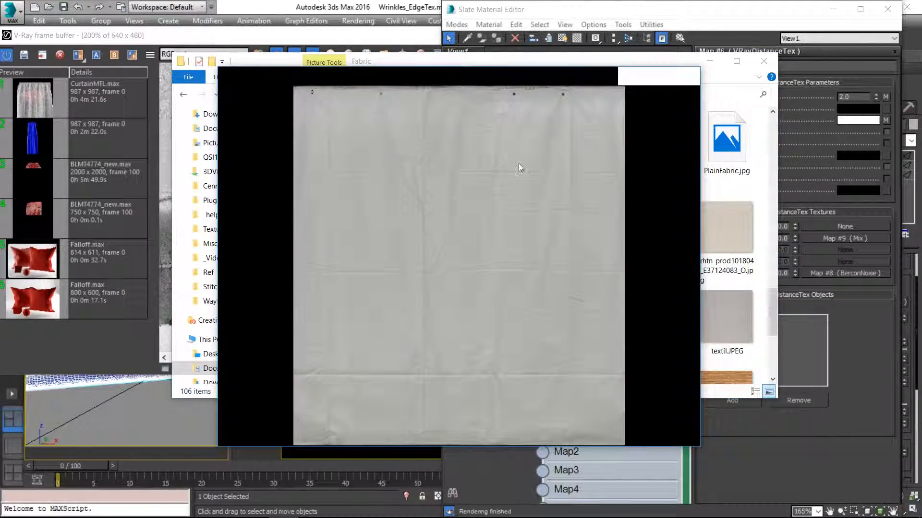
click(687, 78)
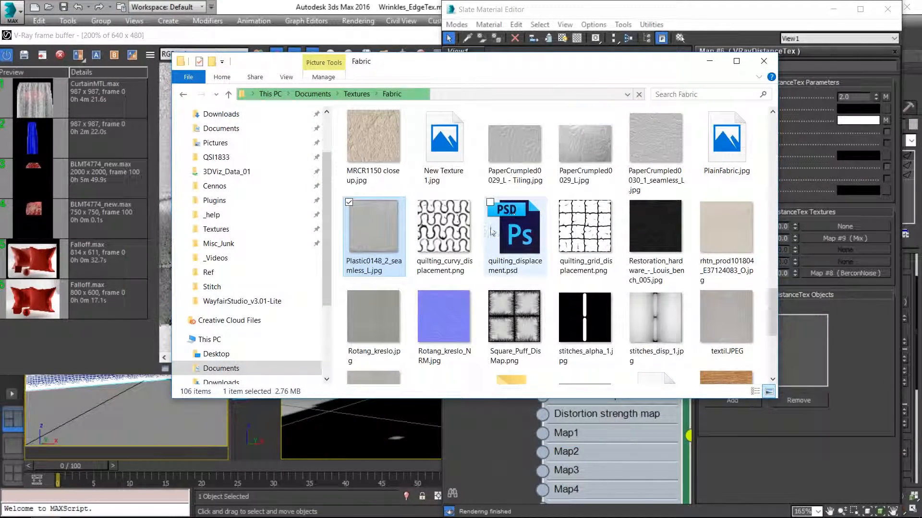
scroll(408, 298, down, 3)
scroll(408, 316, up, 5)
Bring PaperCrumpled0029_L - Tiling.jpg from the Fabric folder into the node view as a Bitmap map
click(528, 226)
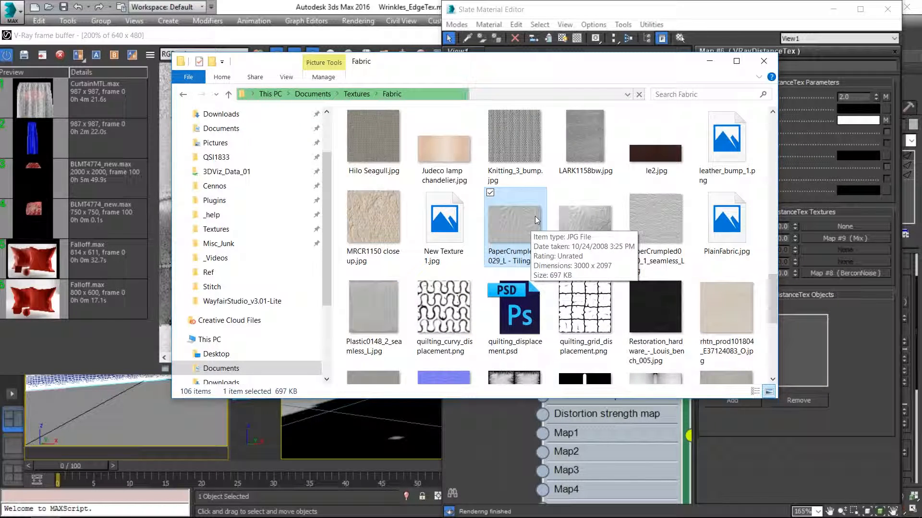
drag(514, 221, 496, 435)
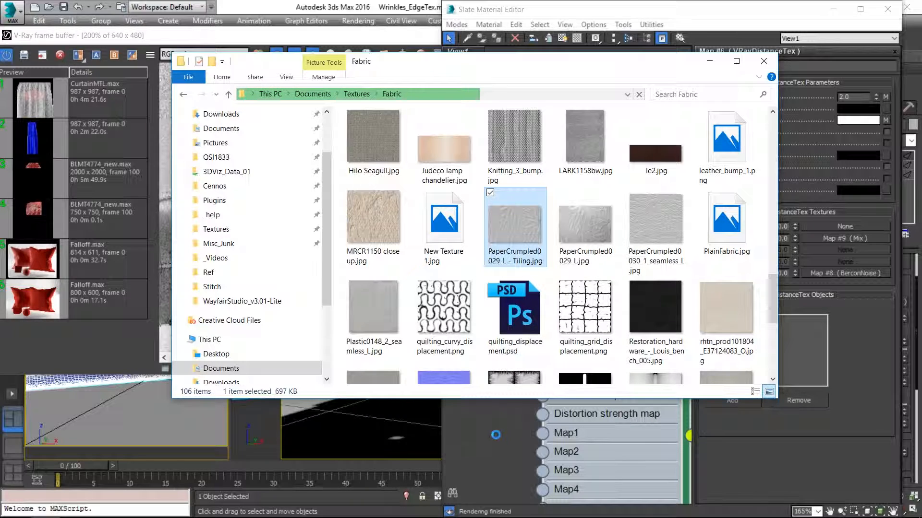
click(510, 404)
scroll(511, 329, down, 1)
scroll(511, 331, down, 5)
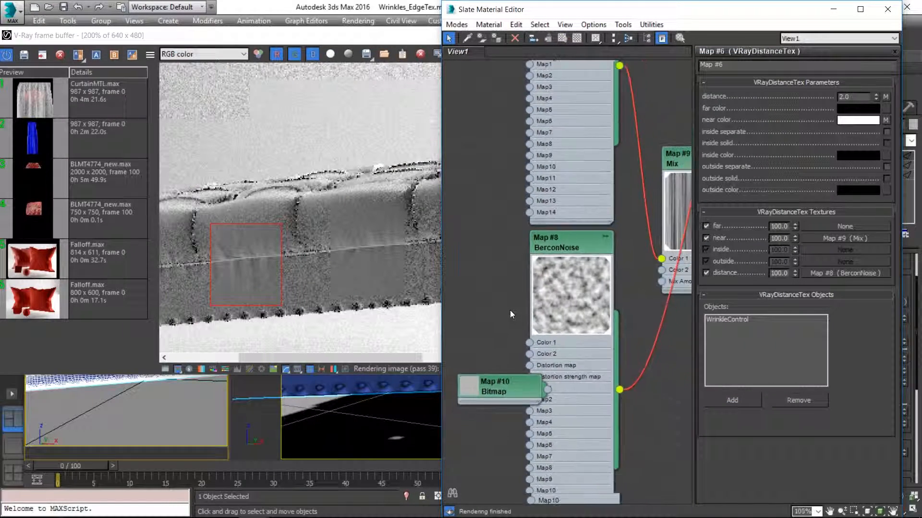
Connect the crumpled paper bitmap to the VRayDistanceTex's near texture and start the interactive rendering
drag(460, 392, 611, 117)
scroll(594, 98, up, 3)
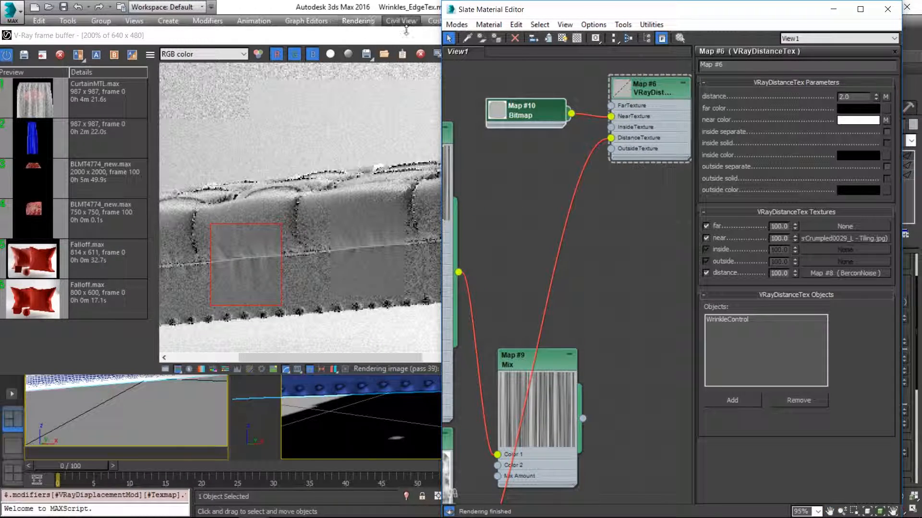
click(432, 38)
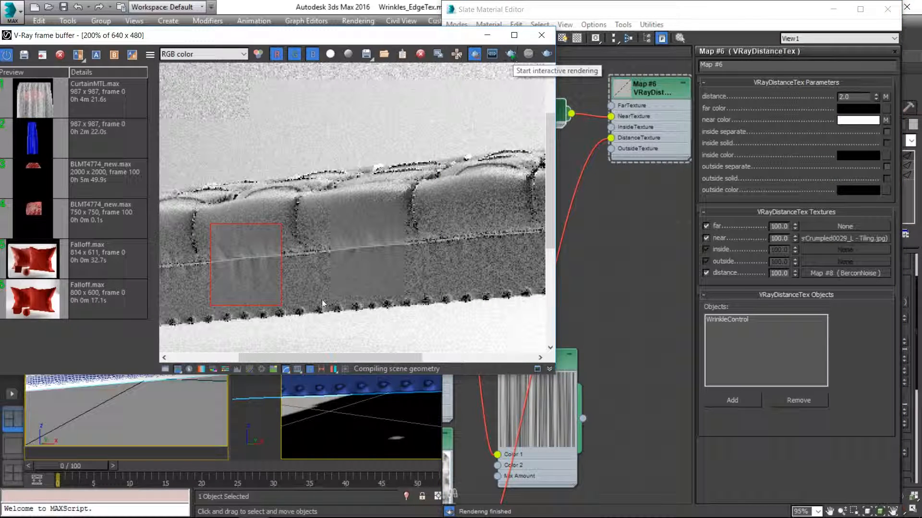
click(512, 55)
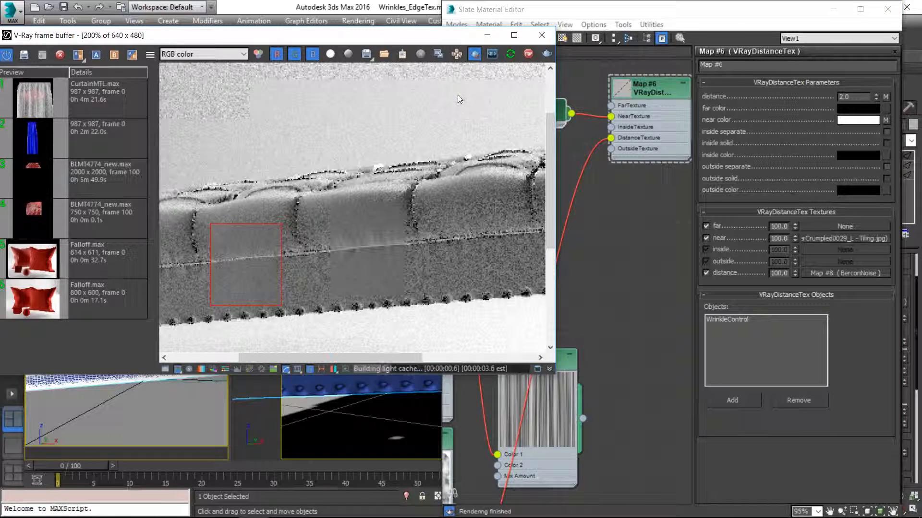
Set the displacement modifier's shift to 0 and check the interactive rendering of the seam region
middle_drag(617, 115, 634, 135)
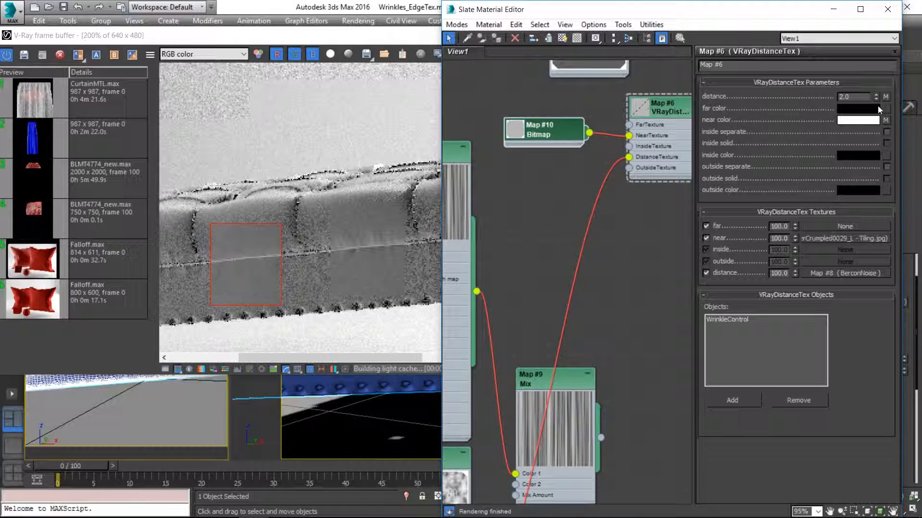
drag(781, 13, 701, 14)
double_click(888, 370)
text(0)
key(Return)
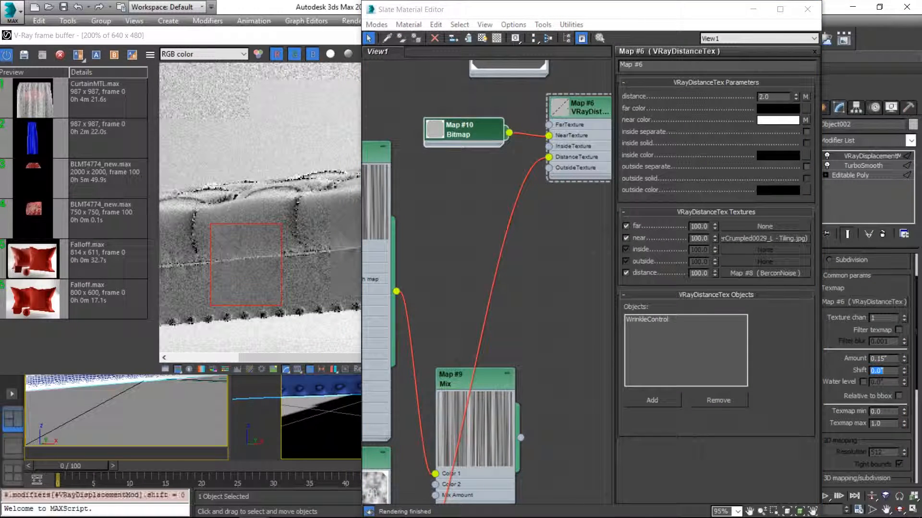
click(278, 36)
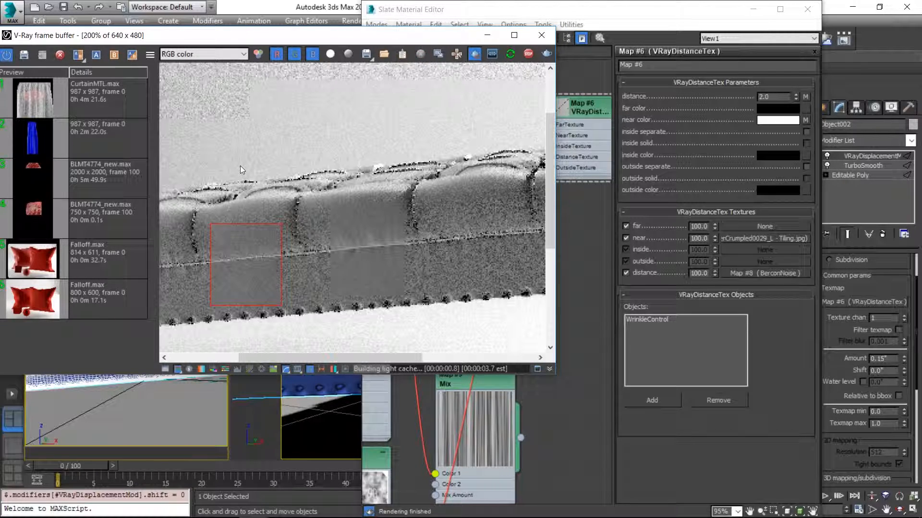